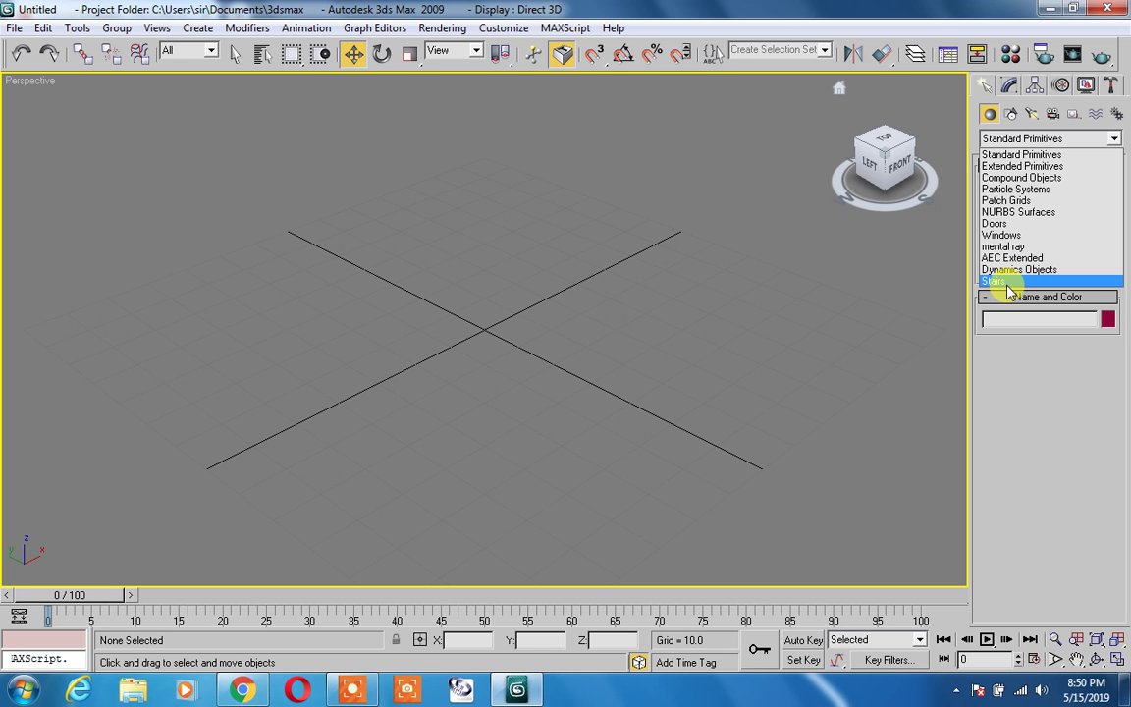
Step: Switch the geometry category to Stairs and start an L-type stair
click(994, 281)
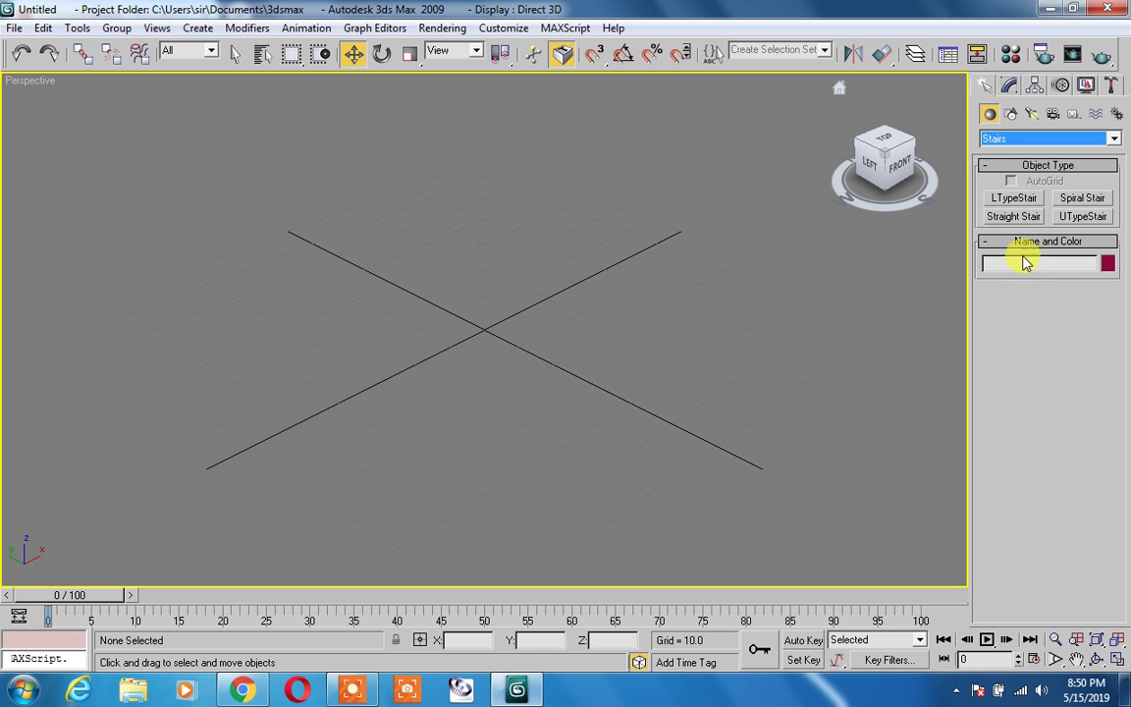
click(1014, 198)
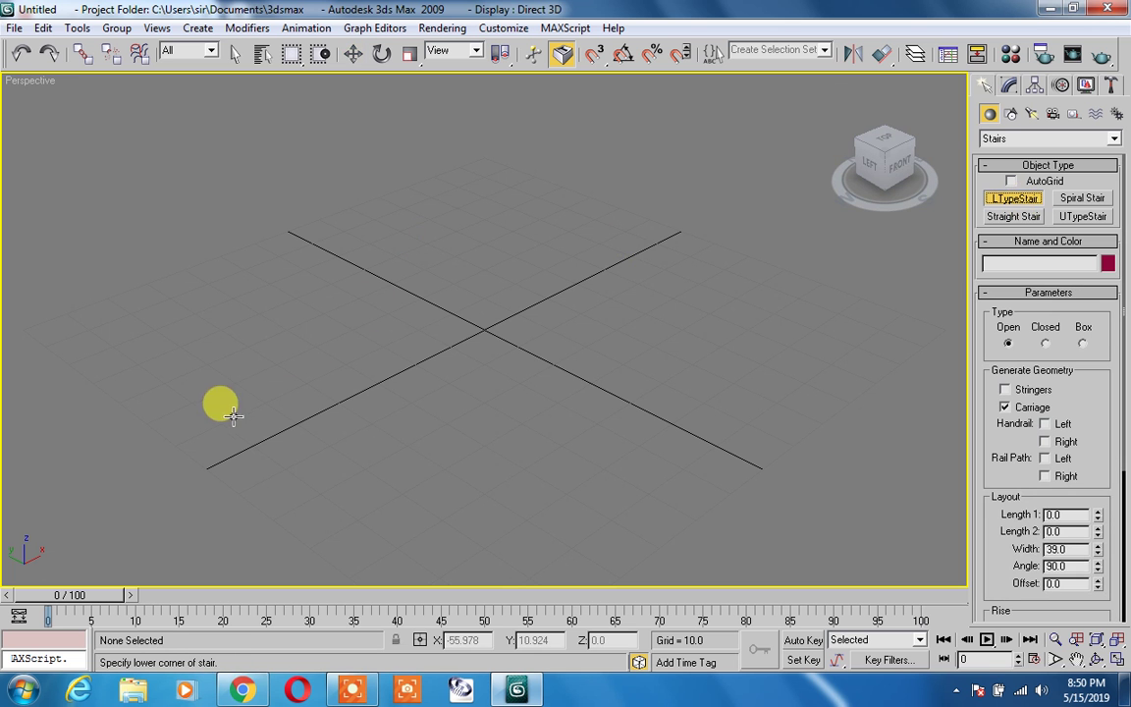
drag(218, 450, 702, 232)
click(392, 185)
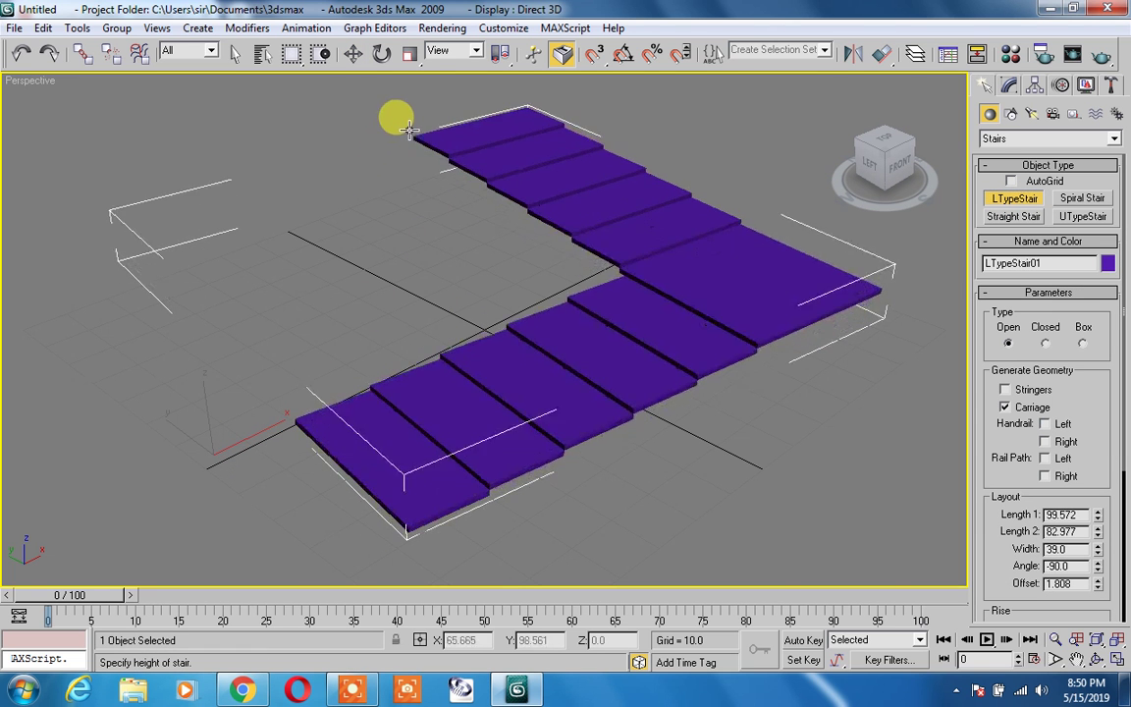
scroll(423, 123, down, 2)
click(437, 174)
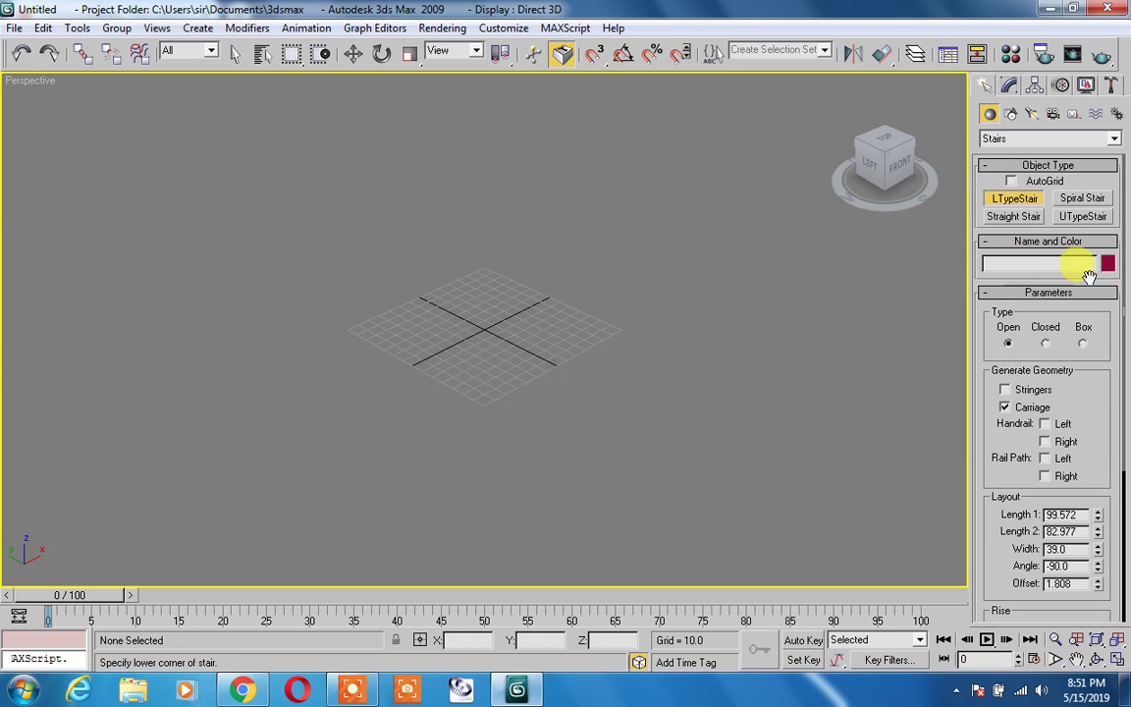
click(1029, 197)
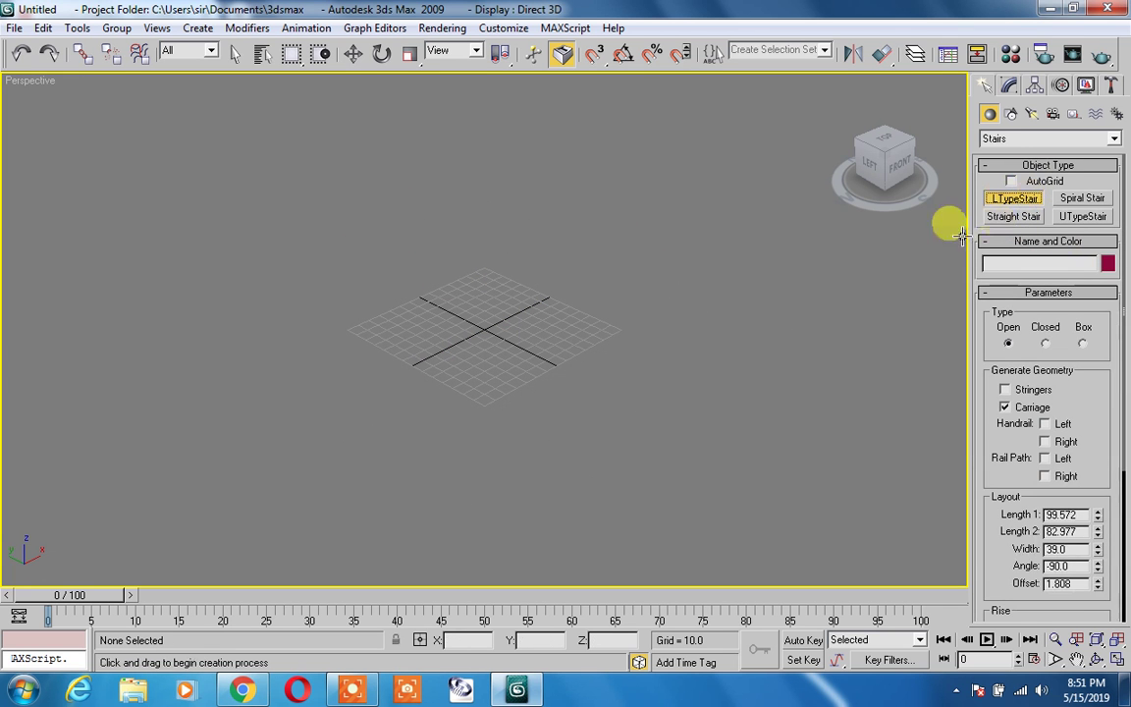
drag(405, 375, 556, 281)
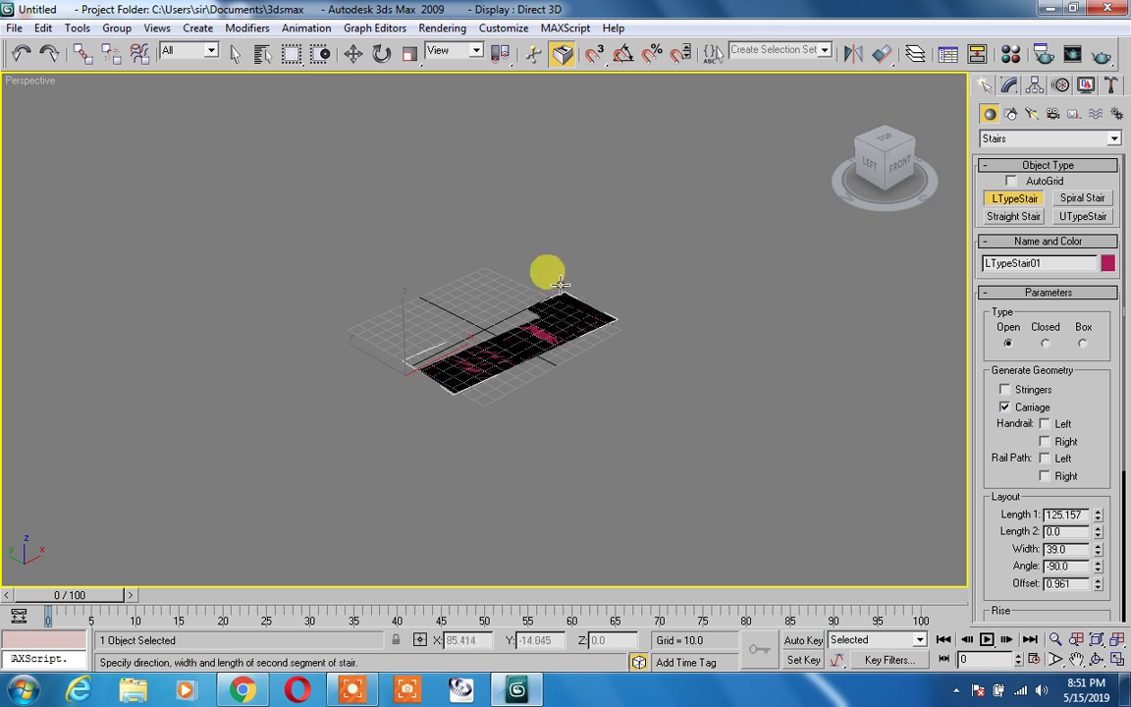
click(477, 211)
click(469, 89)
scroll(525, 295, up, 6)
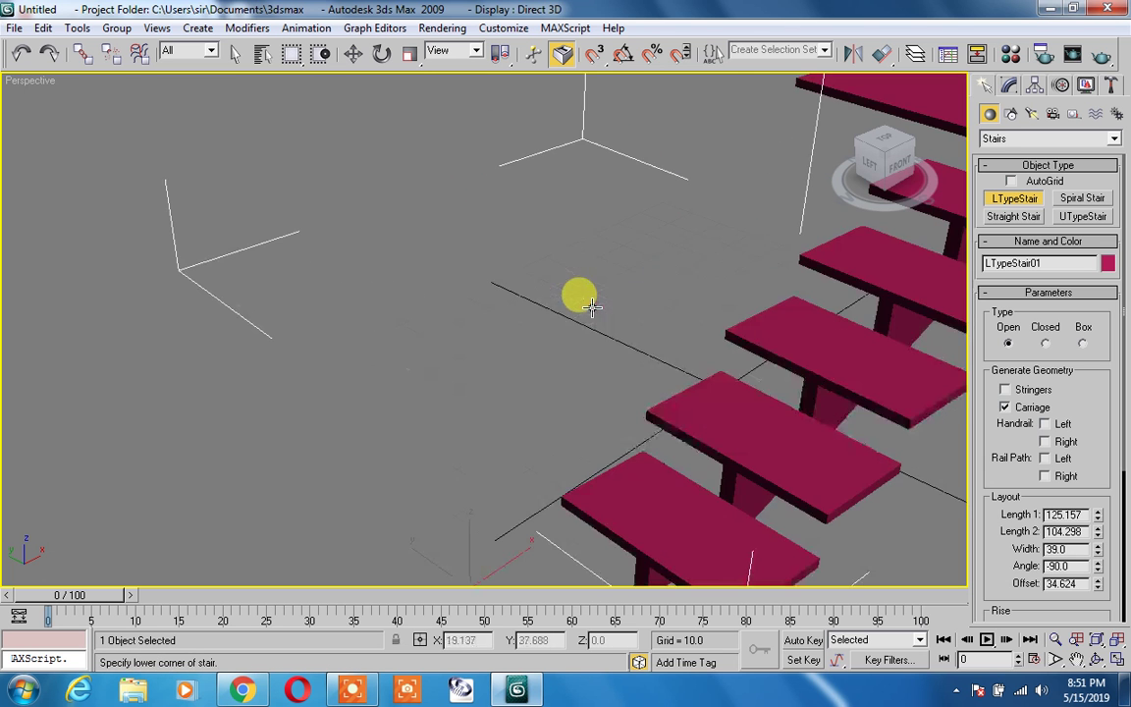
middle_drag(694, 295, 419, 377)
scroll(340, 397, down, 8)
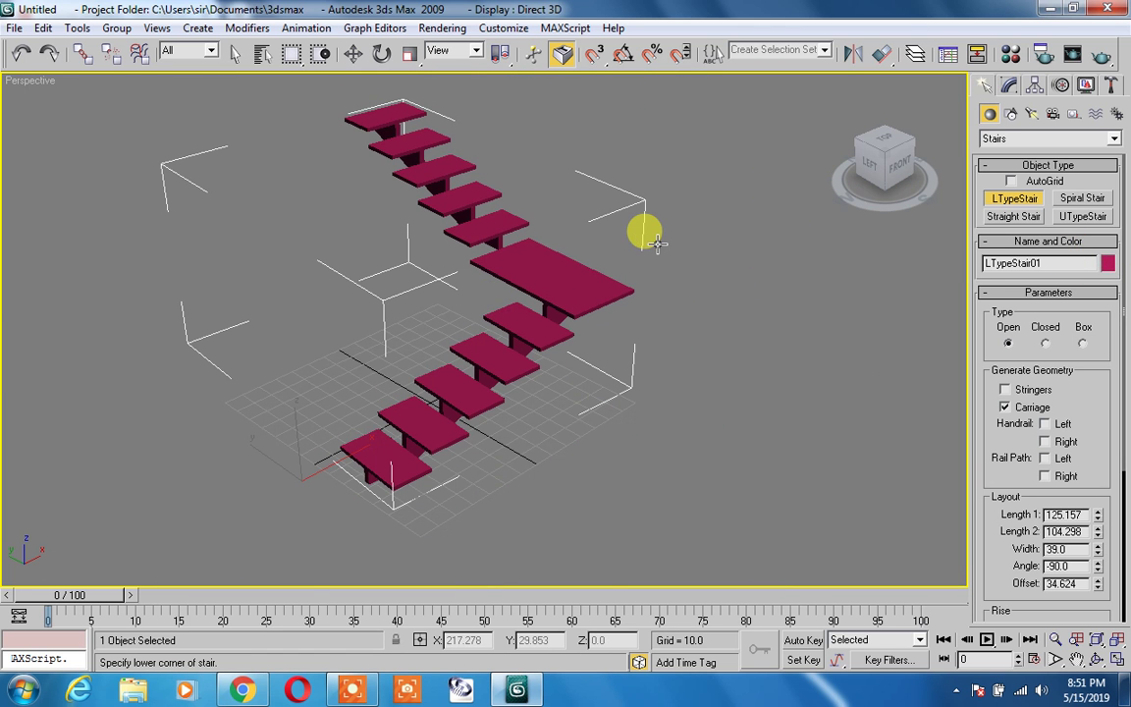
key(Delete)
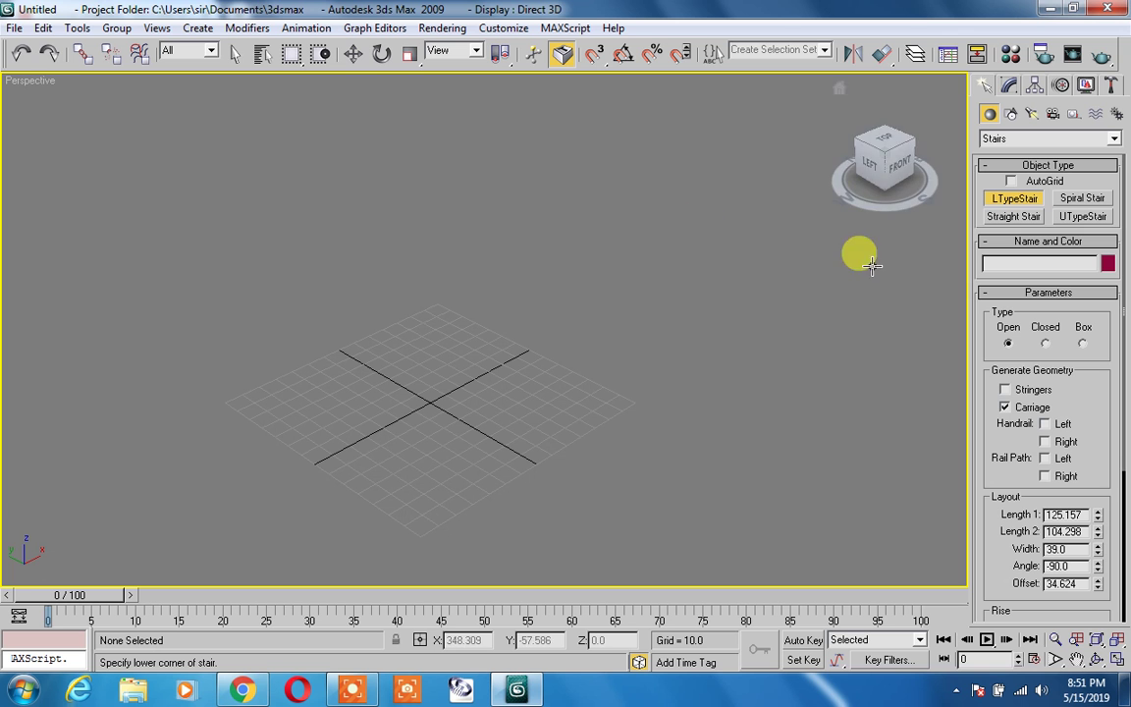
Step: Draw an L-type stair 39 wide with flights about 219 and 125 long at 90 degrees, rising about 152
click(1025, 203)
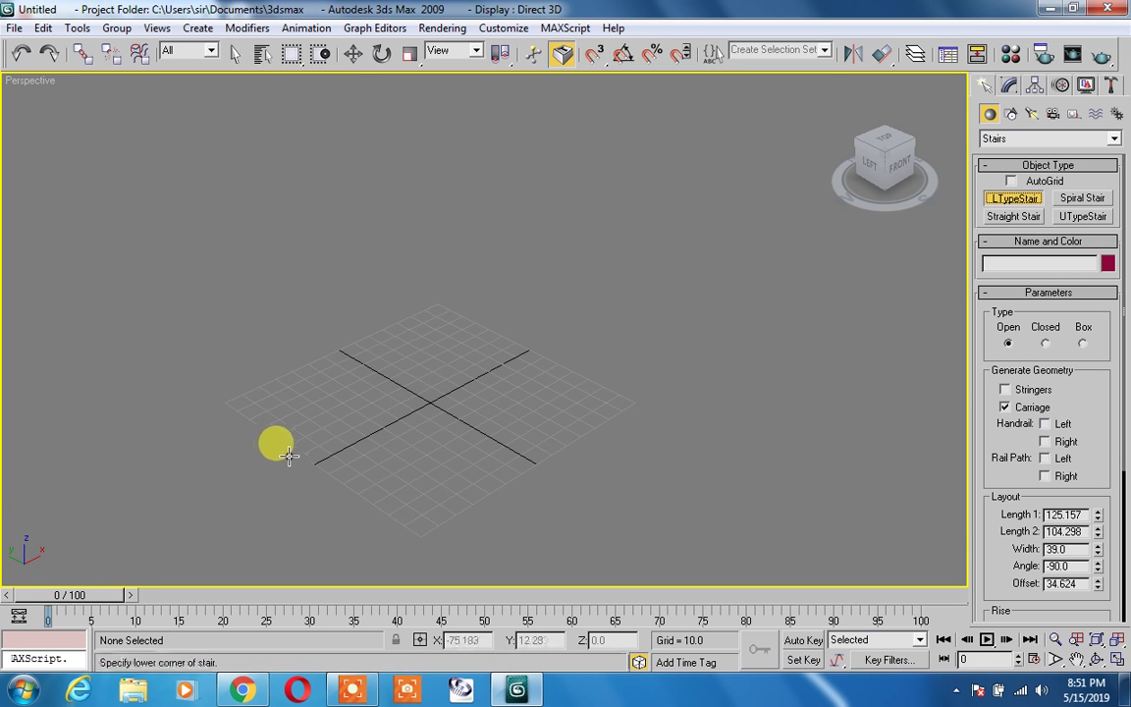
drag(255, 424, 628, 247)
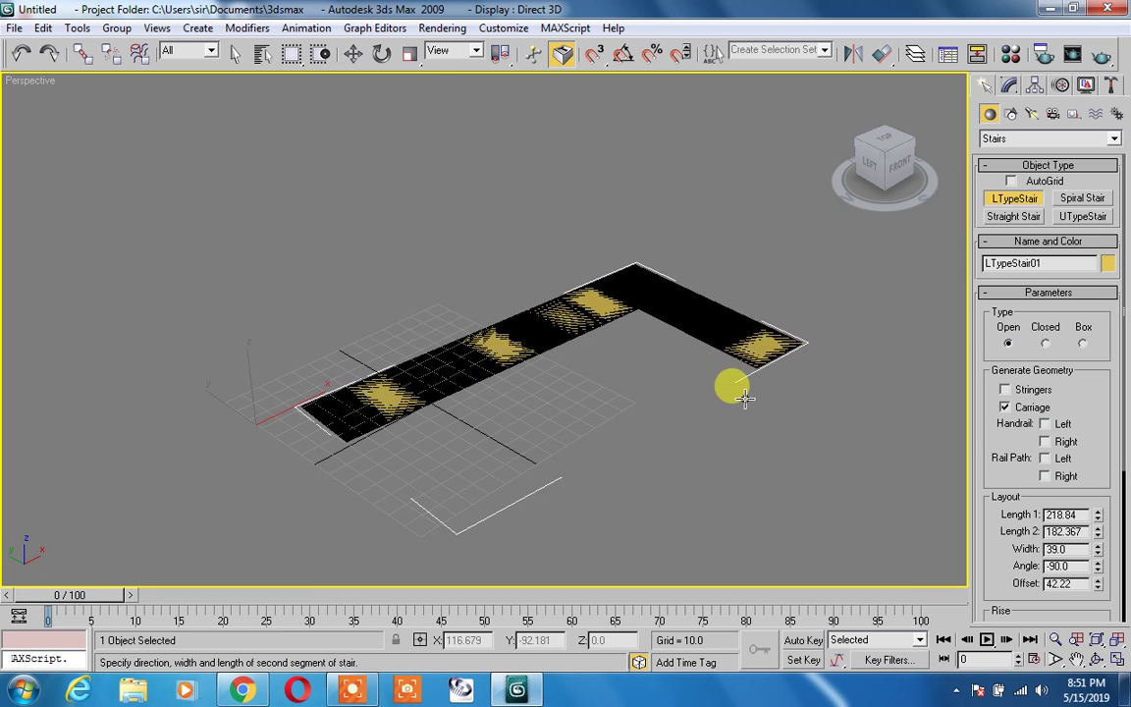
click(806, 434)
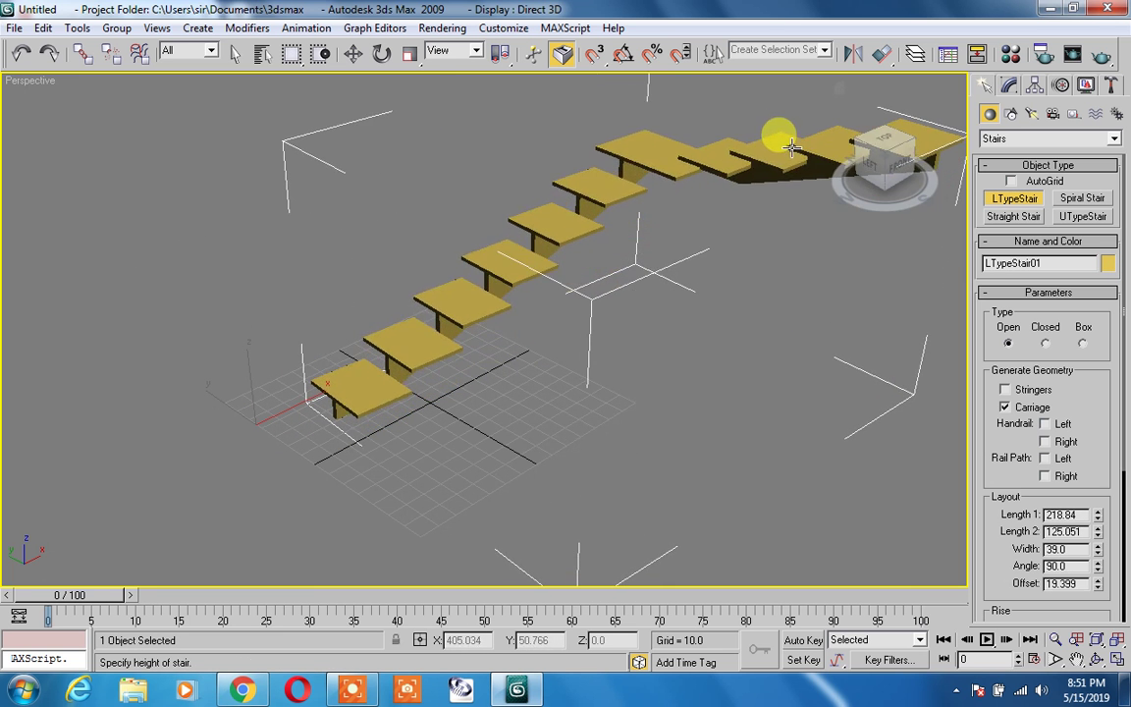
click(769, 127)
middle_drag(661, 260, 439, 332)
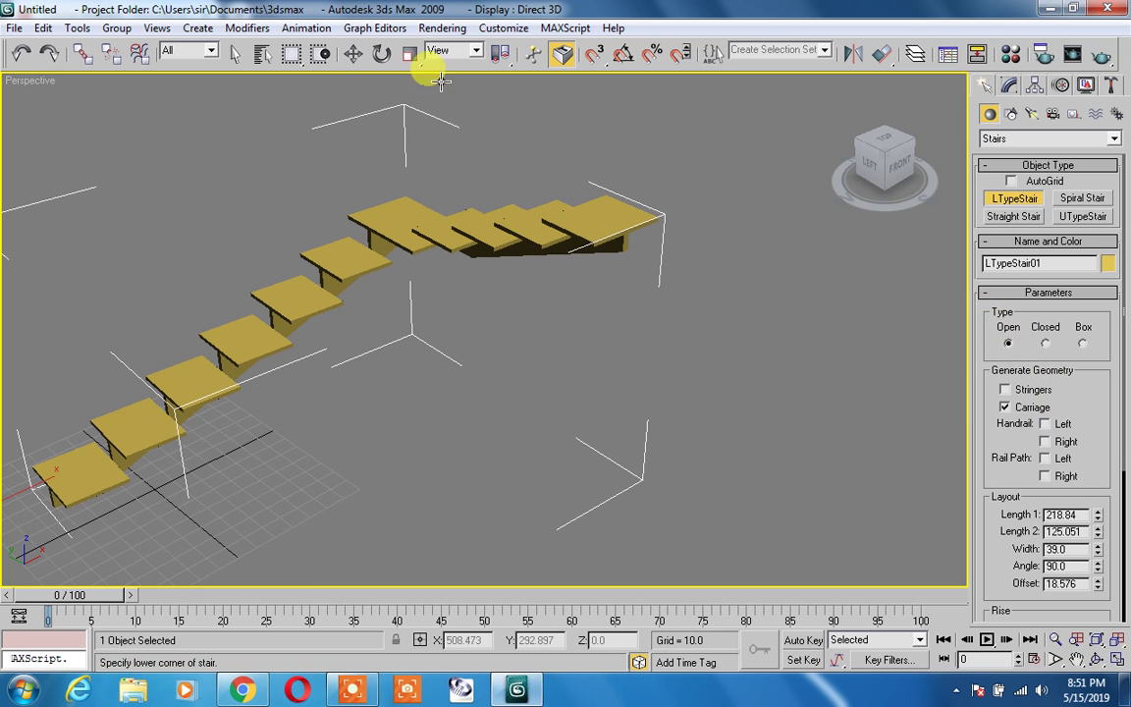
Step: Select the L-type stair and set its type to Closed in its parameters
click(353, 54)
click(552, 325)
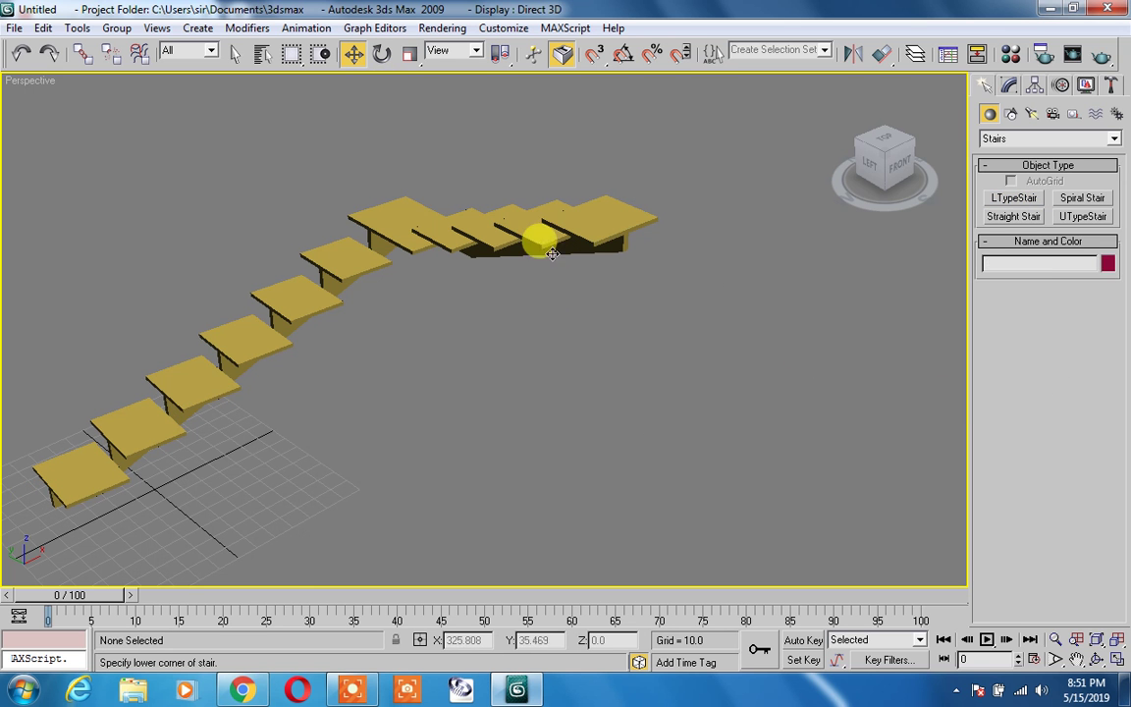
click(542, 240)
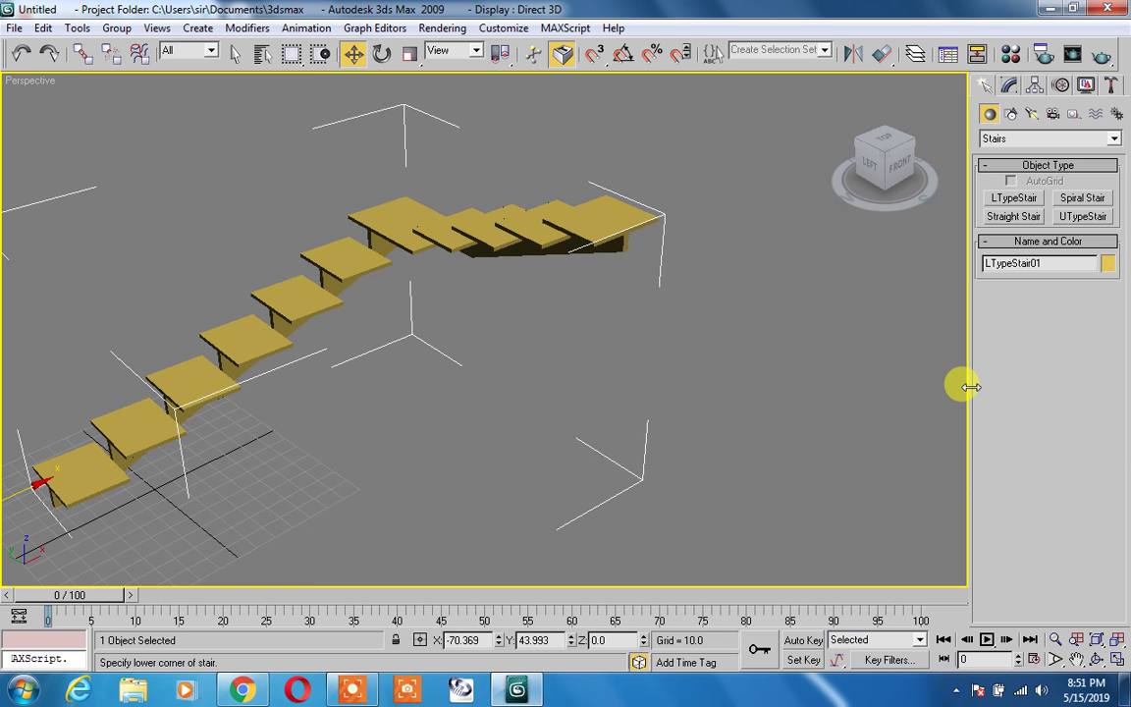
click(1009, 86)
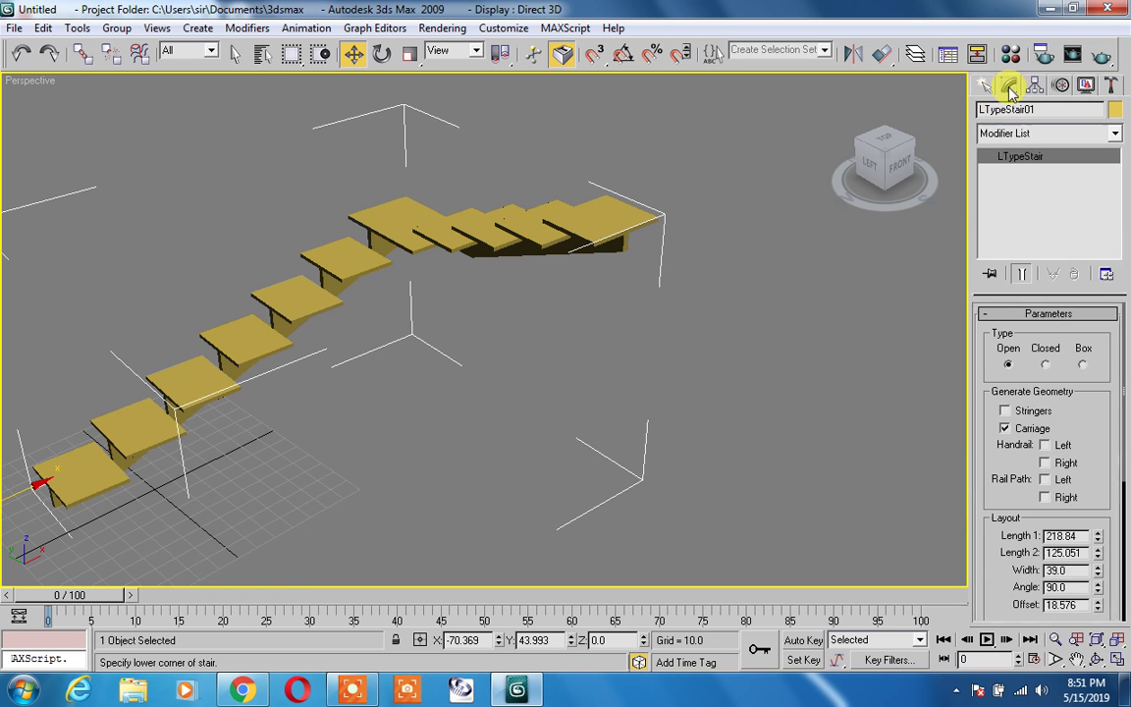
click(1045, 365)
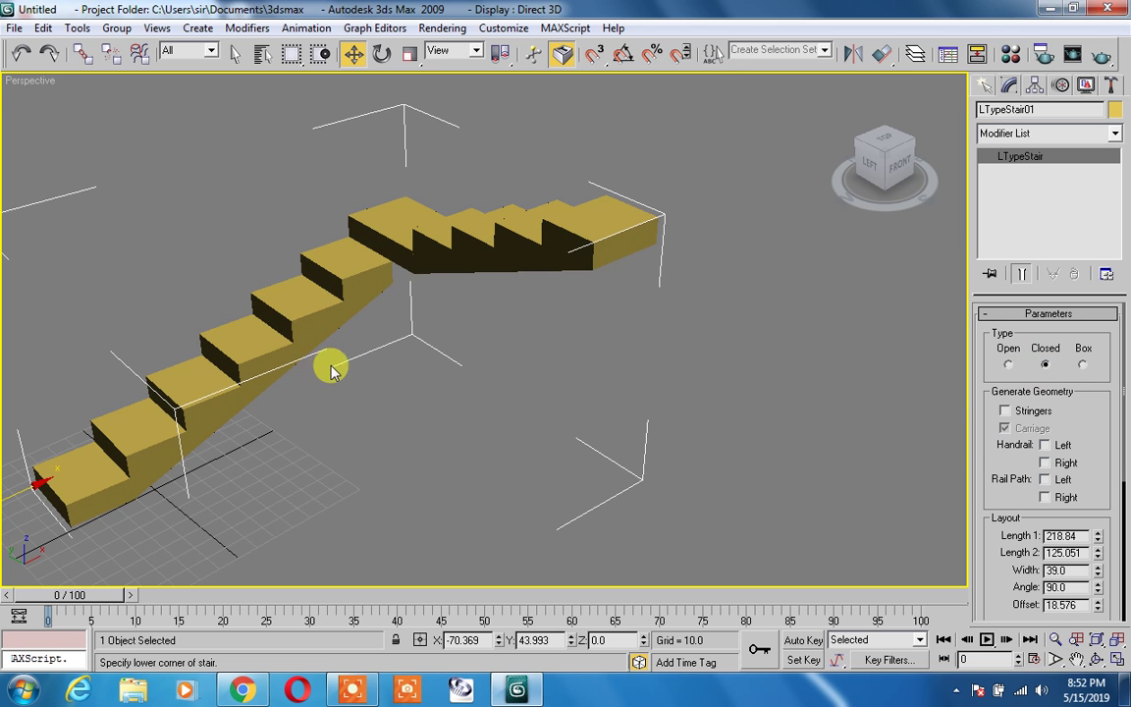
Step: Compare the stair's Box, Open and Closed types, finishing on Closed
alt+middle_drag(275, 313, 234, 281)
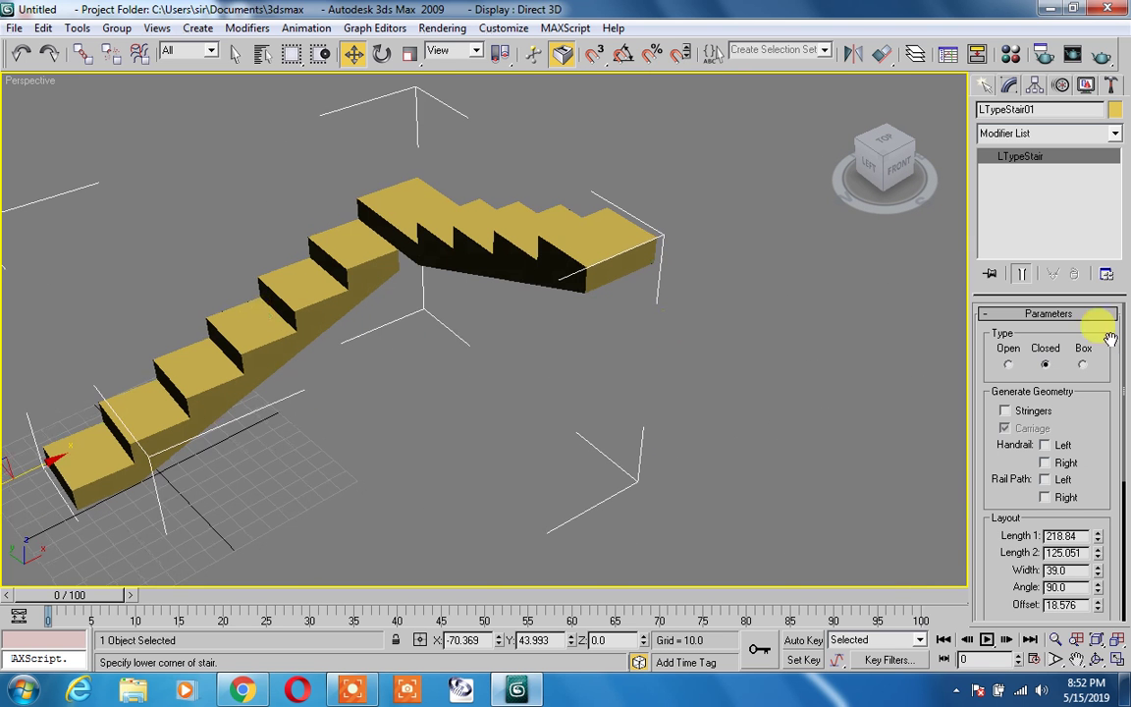
click(1082, 366)
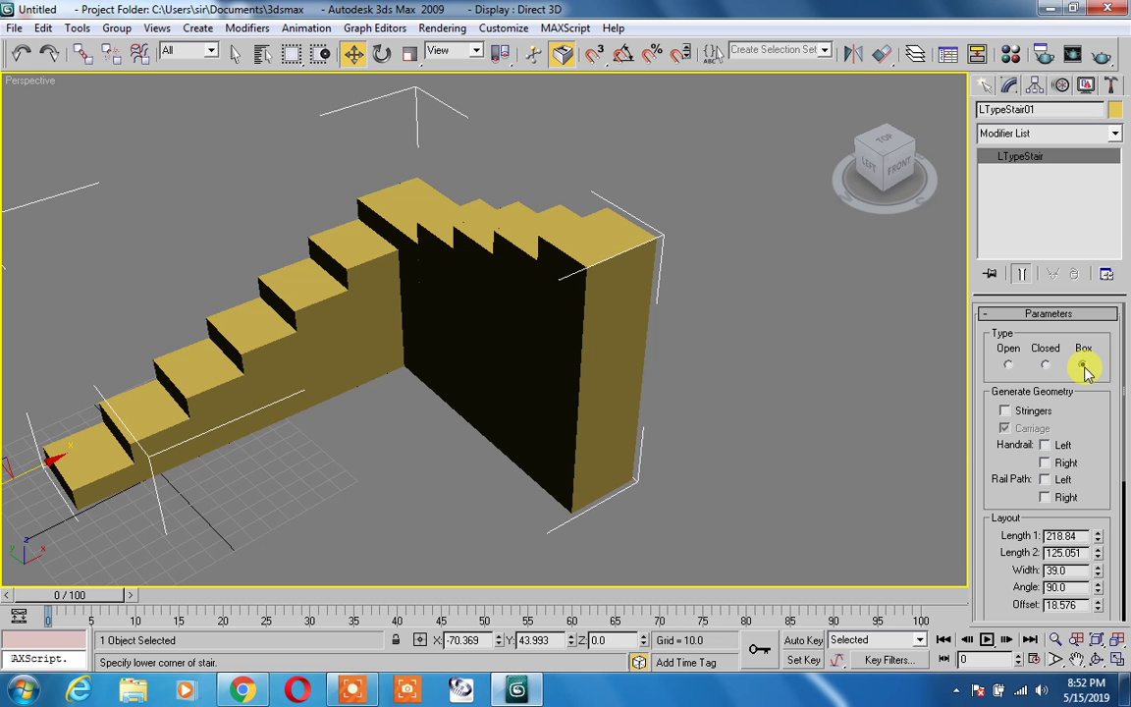
click(1008, 364)
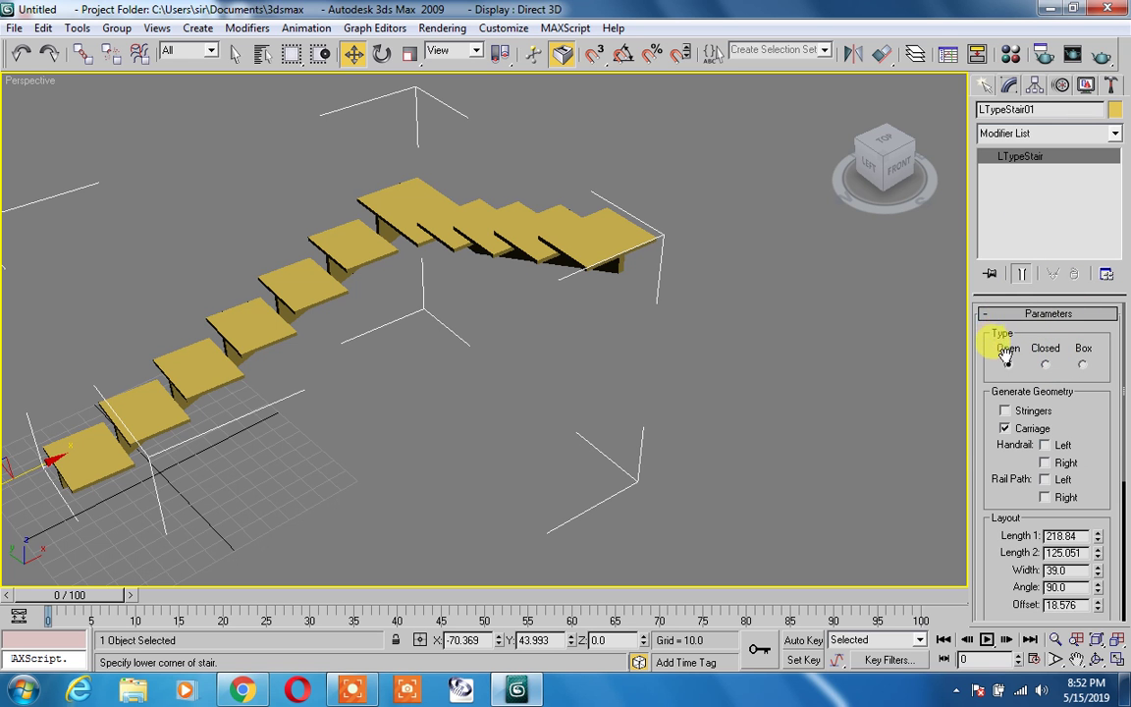
click(1046, 367)
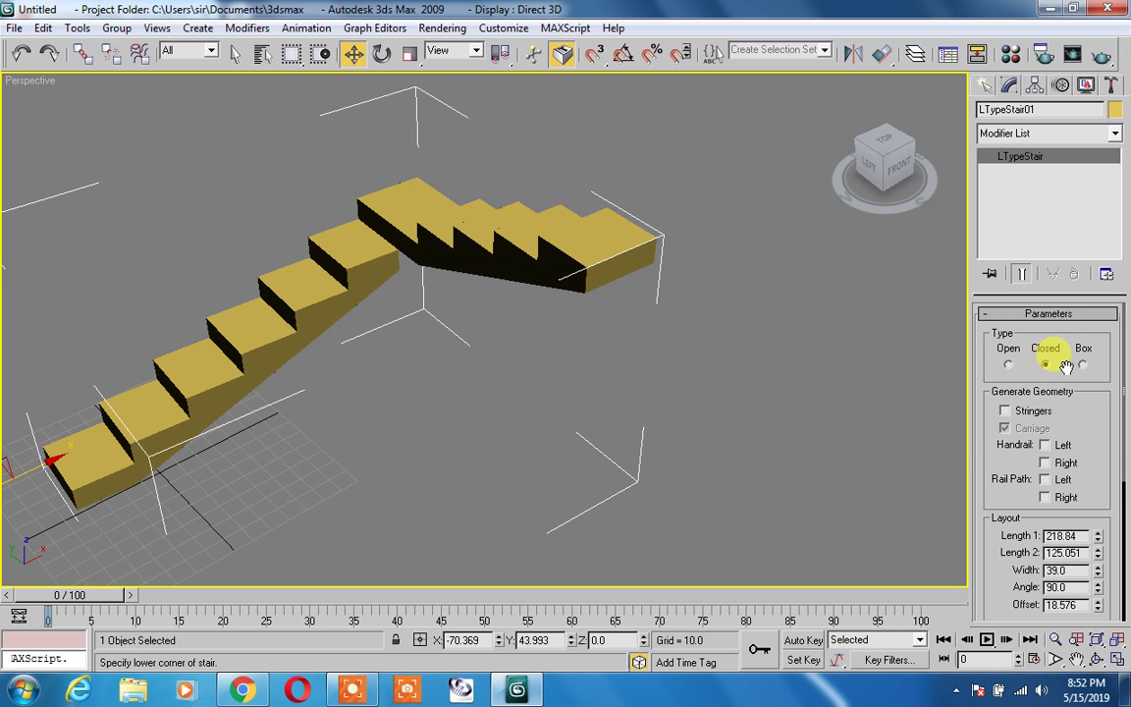
click(1083, 366)
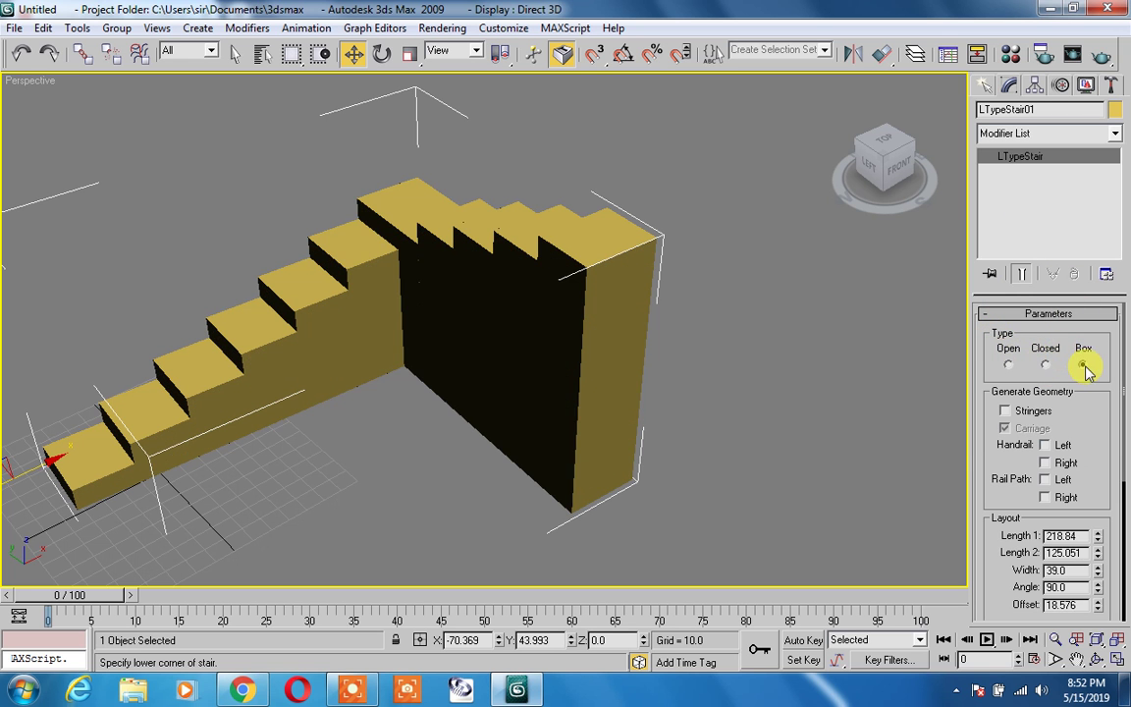
click(1009, 365)
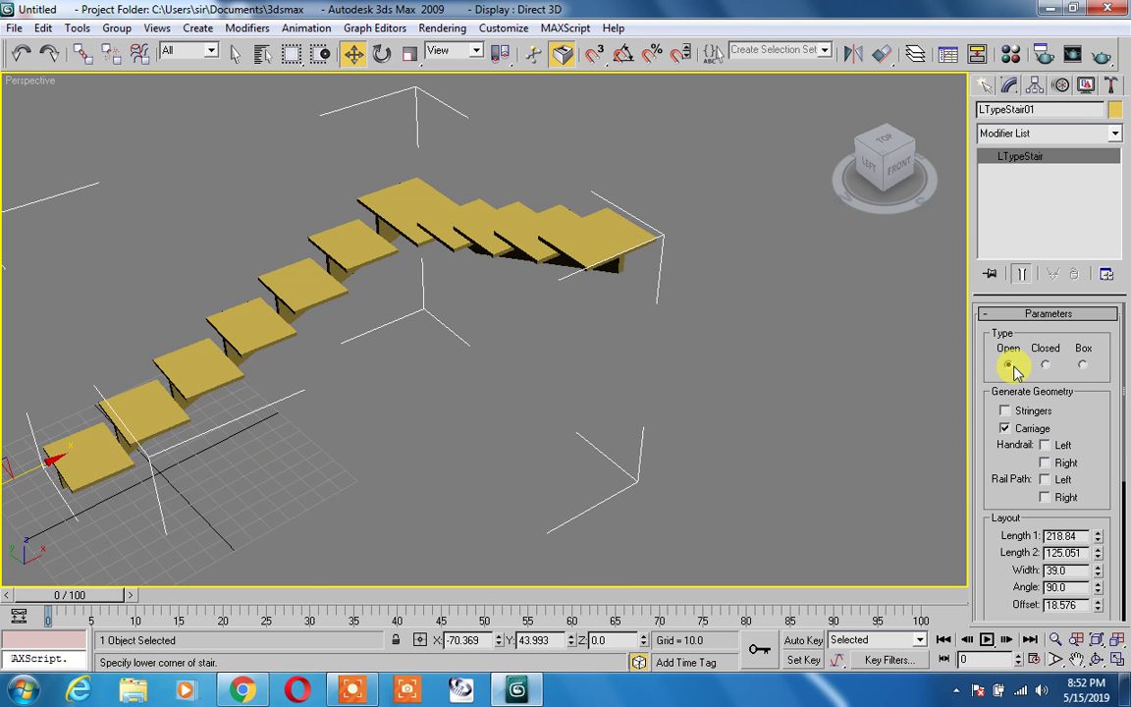
click(1044, 365)
click(1082, 366)
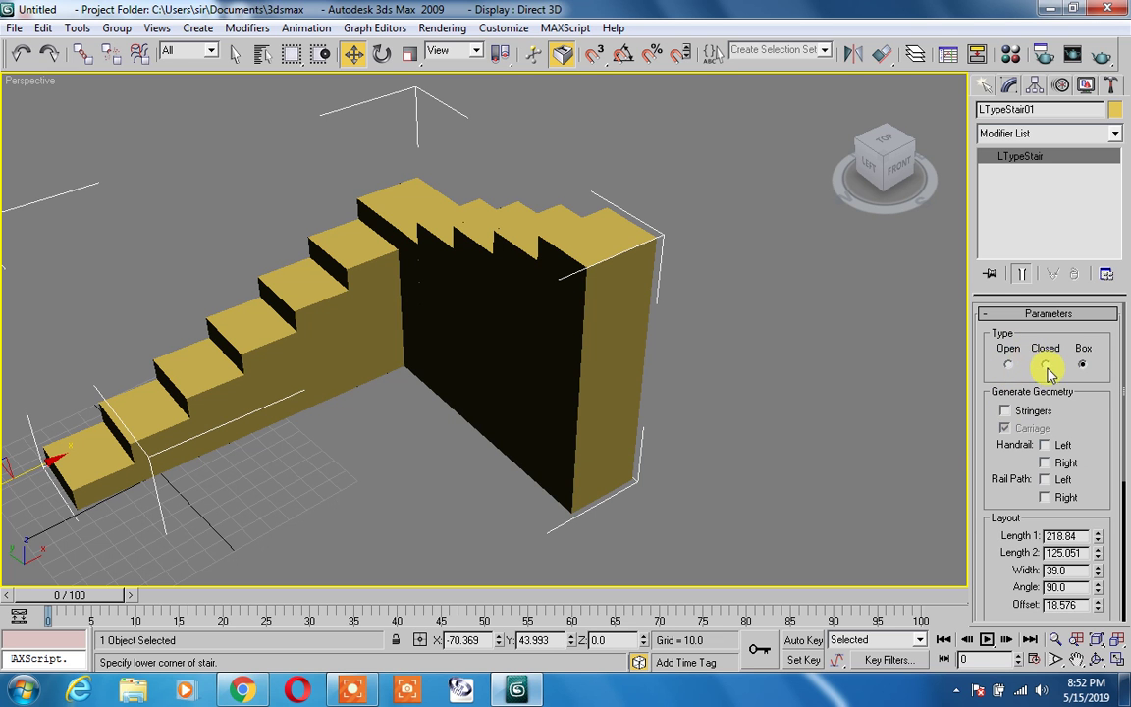
click(1044, 365)
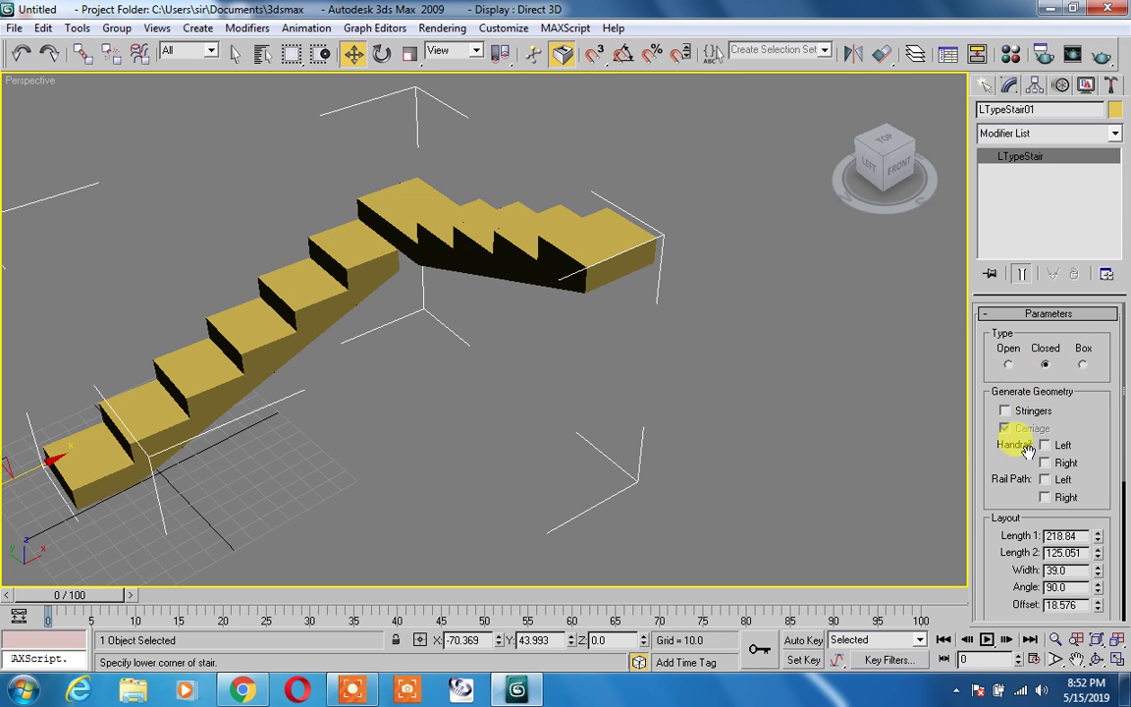
Step: Add stringers along the sides of the closed stair
click(1004, 412)
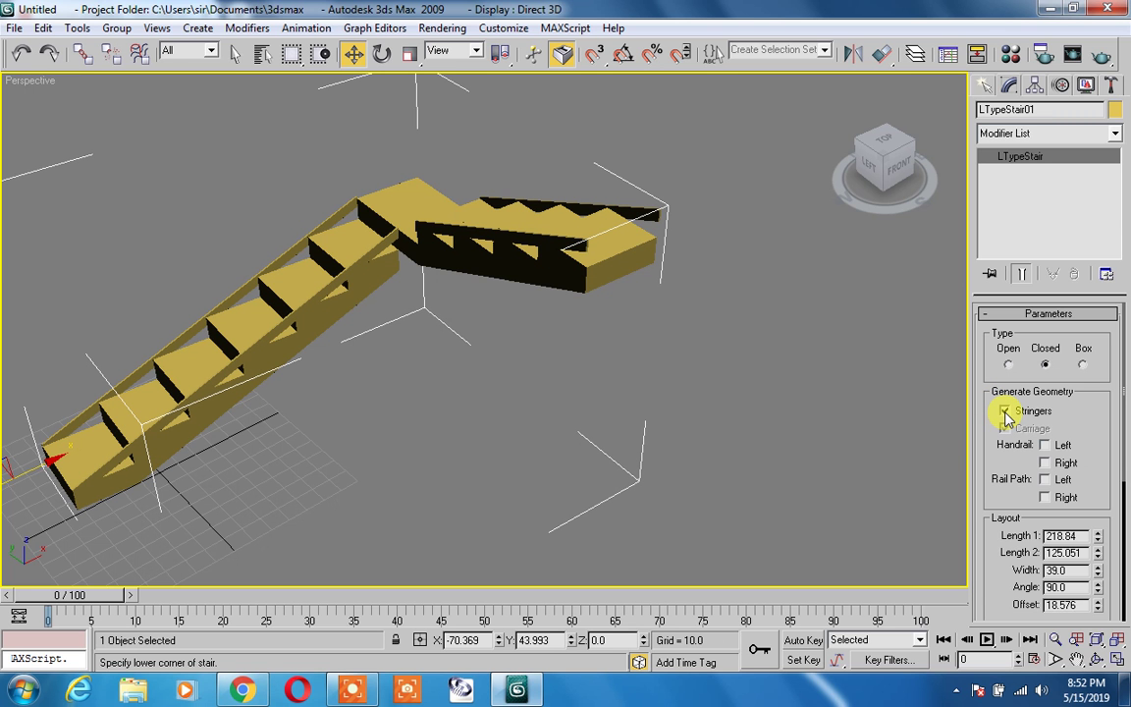
middle_drag(588, 386, 840, 379)
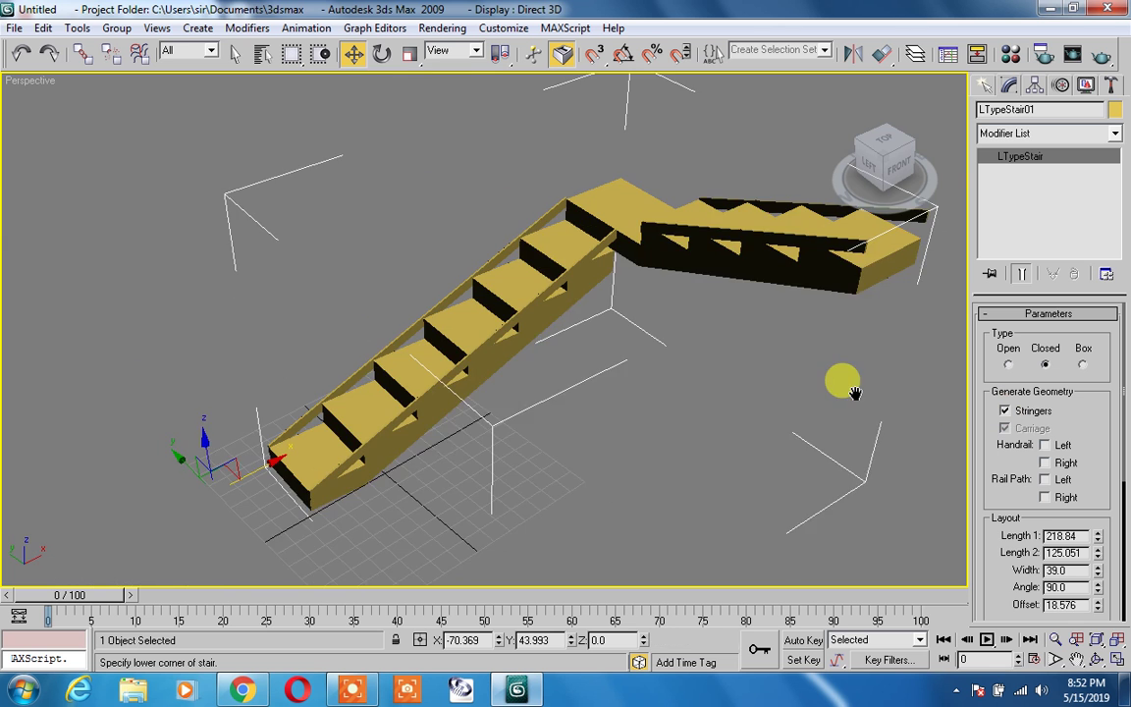
scroll(793, 338, up, 5)
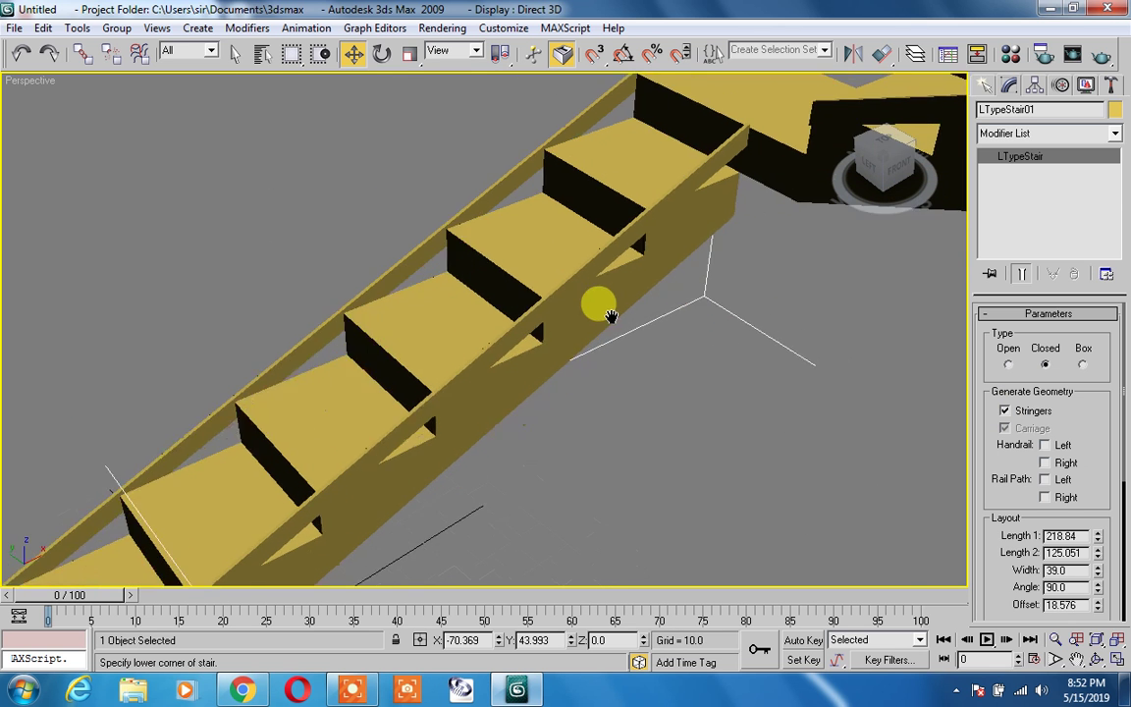
Step: Add handrails on both the left and right sides of the stair
click(1044, 446)
scroll(737, 450, down, 3)
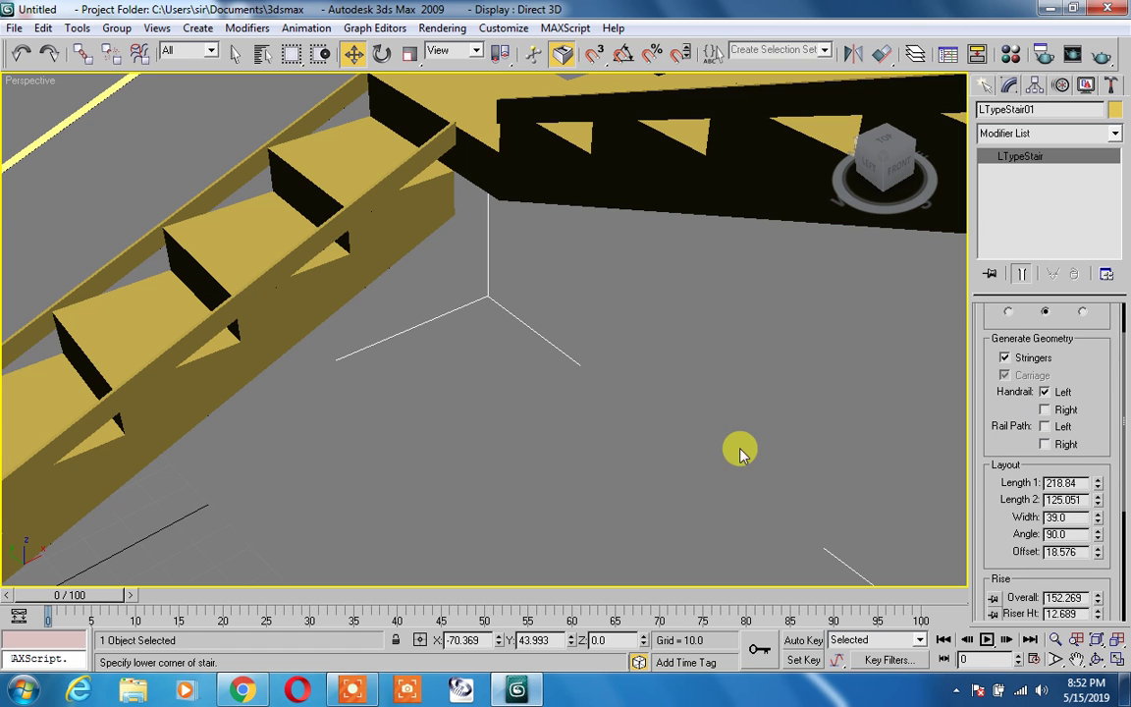
click(739, 430)
scroll(740, 432, down, 4)
scroll(744, 407, up, 4)
click(594, 260)
double_click(1068, 474)
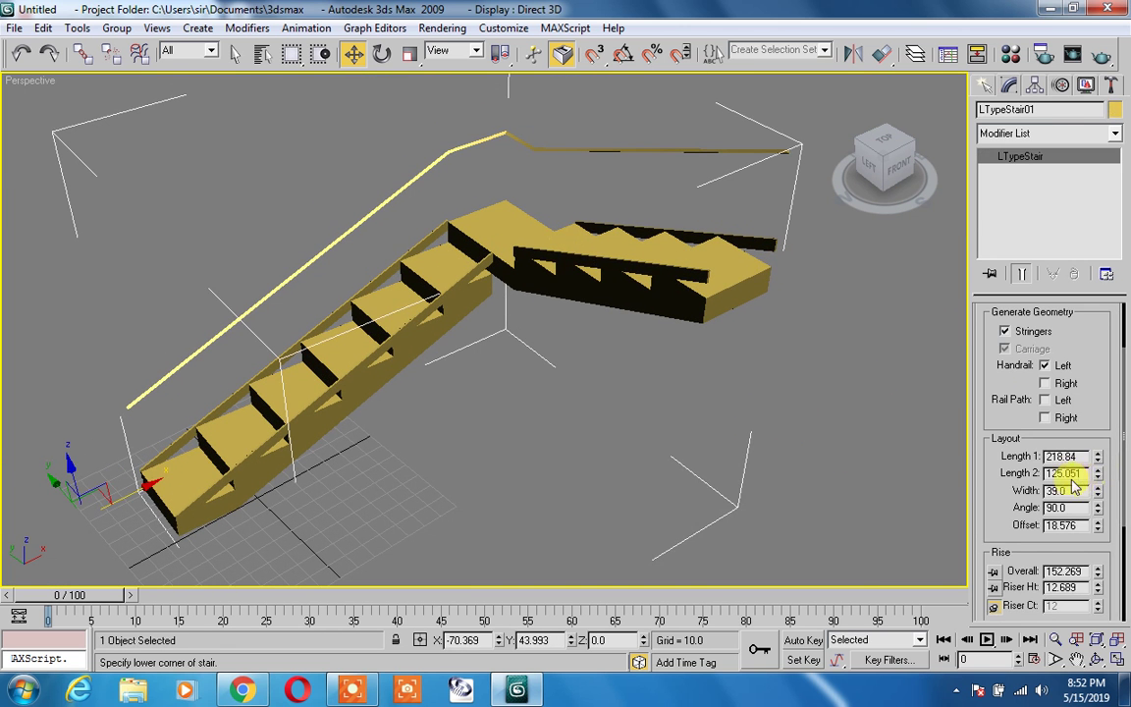
click(1044, 383)
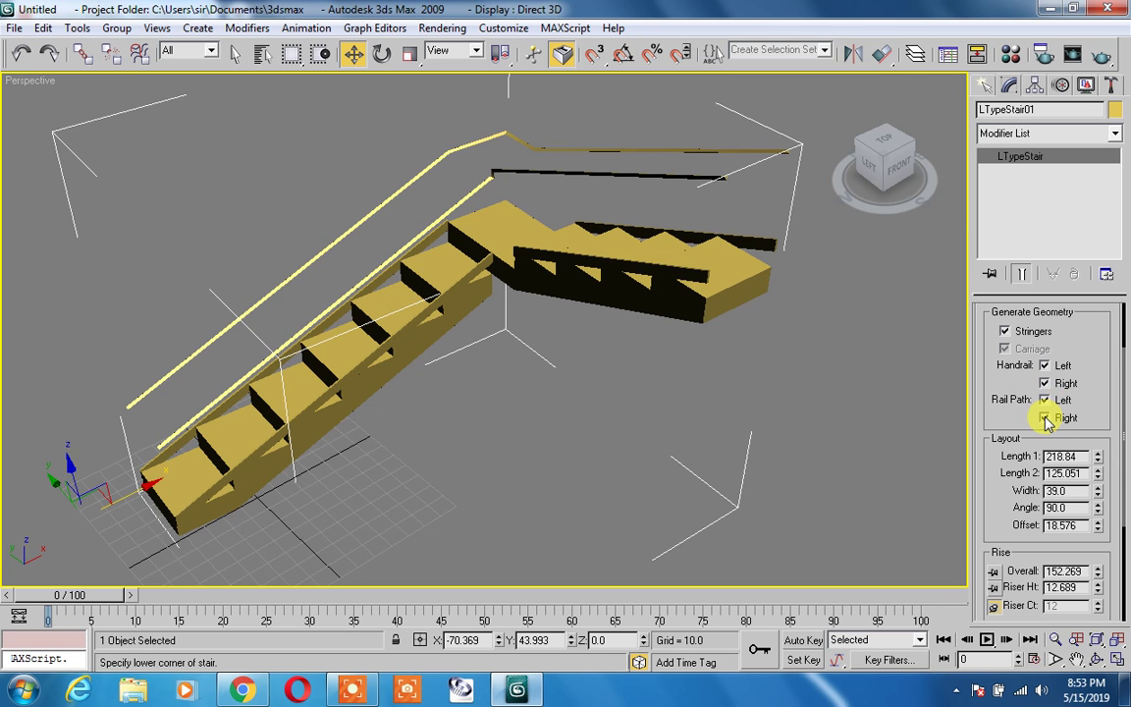
Step: Show the model in wireframe and enable both the left and right rail paths of the stair
scroll(379, 346, down, 1)
alt+middle_drag(379, 346, 623, 357)
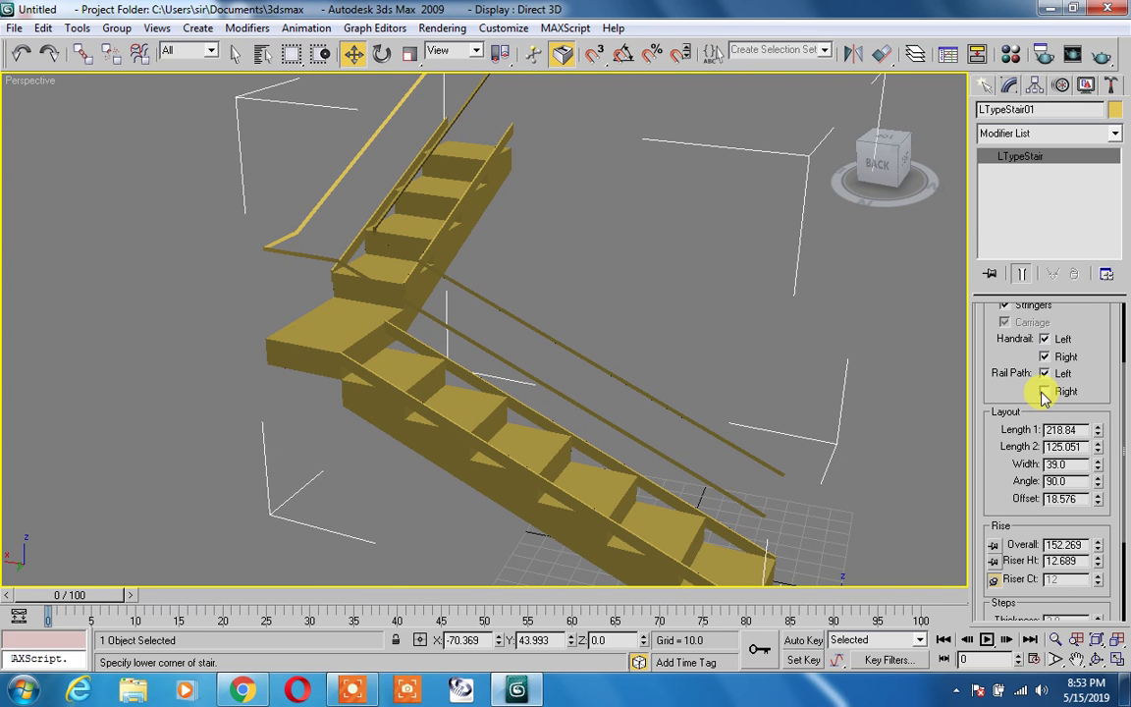
key(F3)
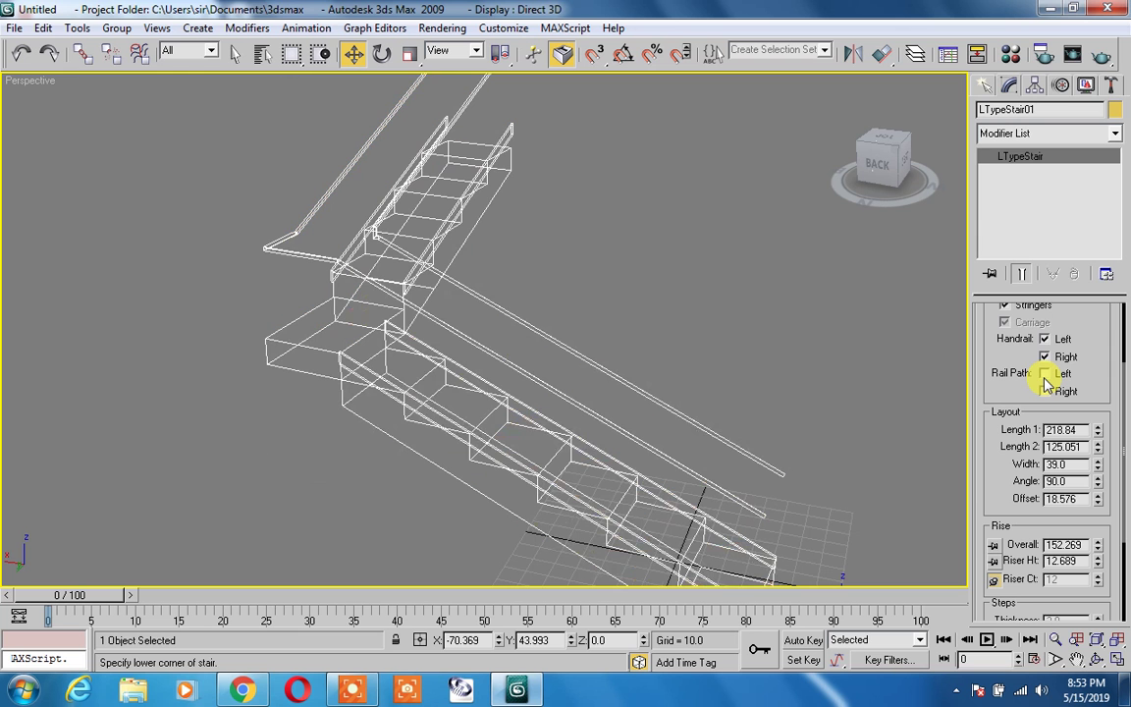
click(1045, 378)
click(1043, 389)
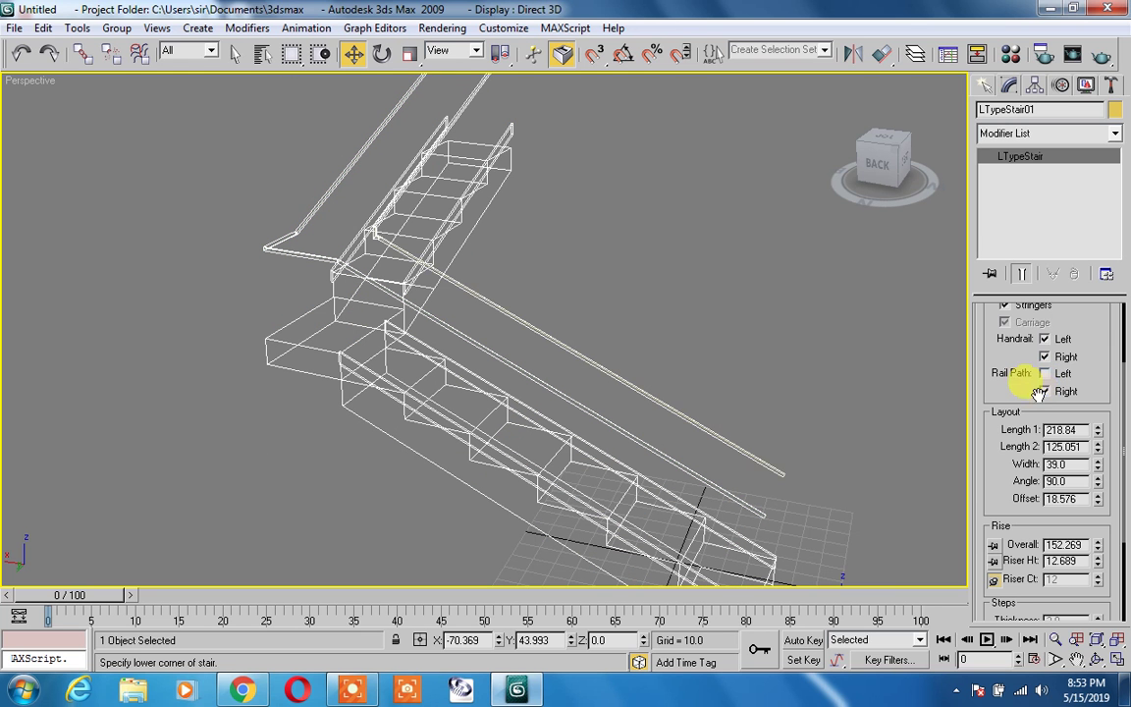
click(1044, 387)
click(1044, 374)
click(1043, 389)
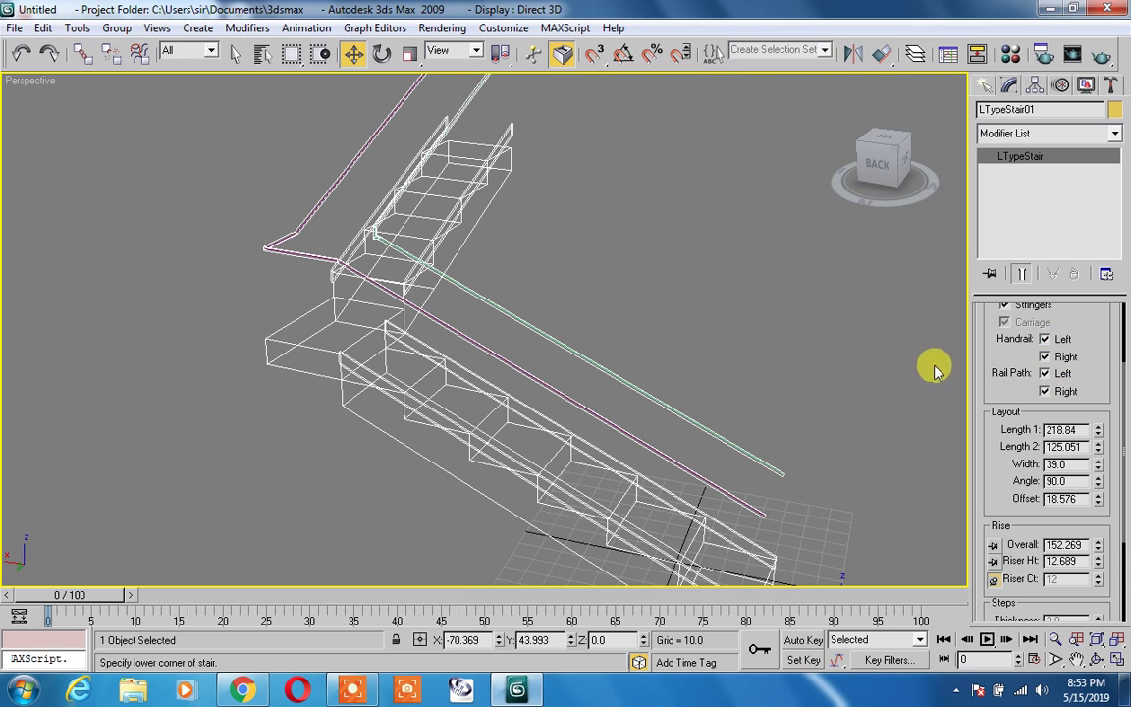
Step: Change the L-type stair to the Open type and display the model shaded
alt+middle_drag(832, 377, 739, 384)
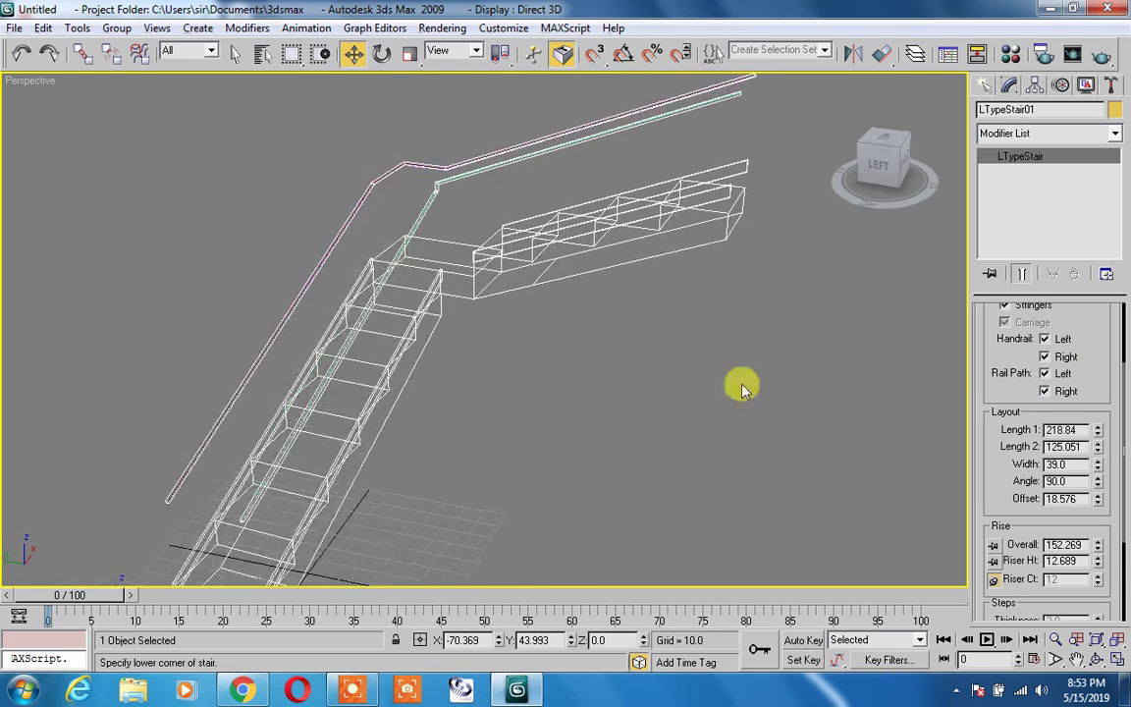
drag(1026, 394, 1022, 443)
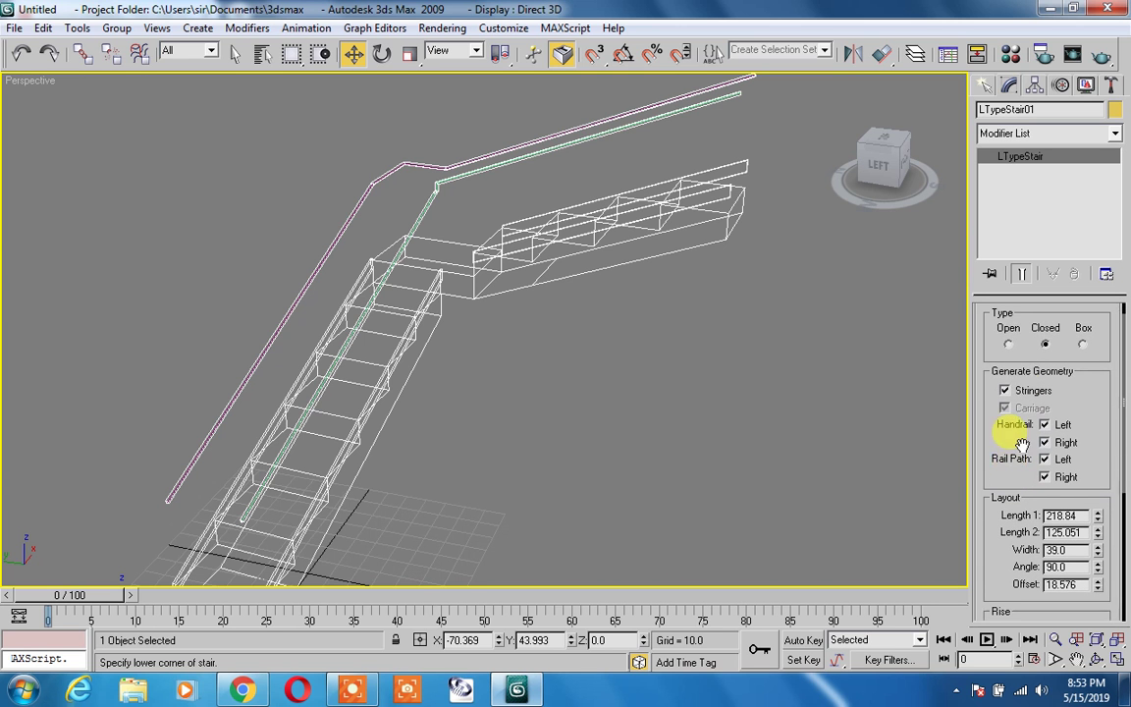
click(1008, 345)
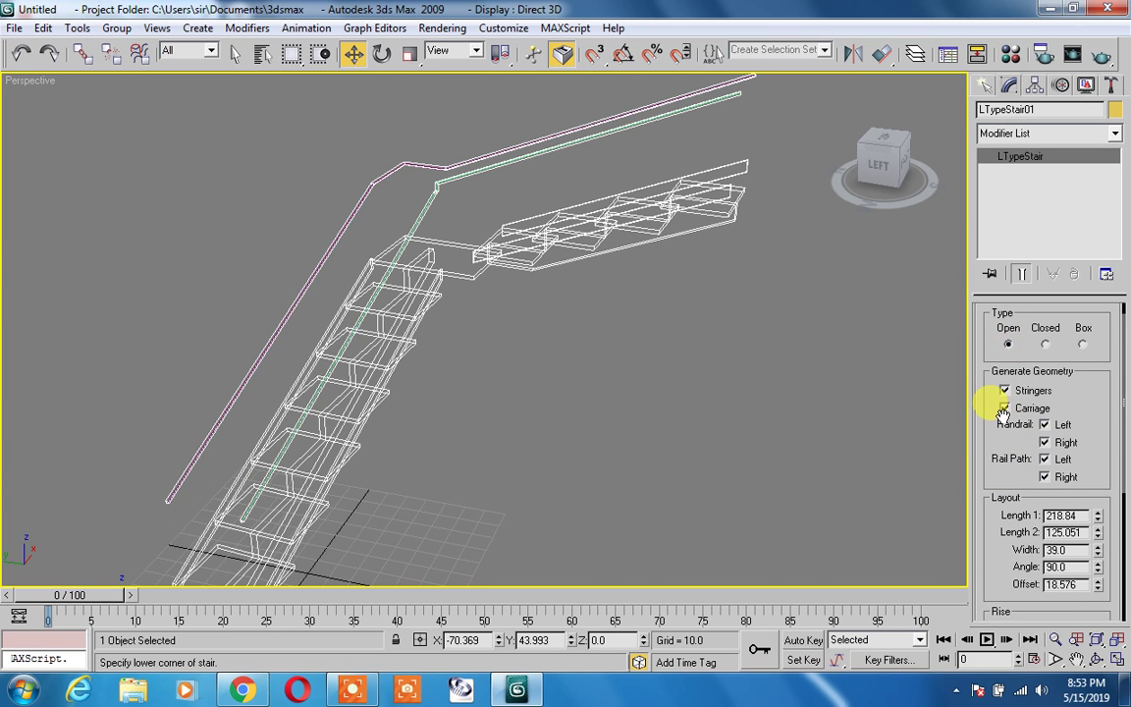
key(F3)
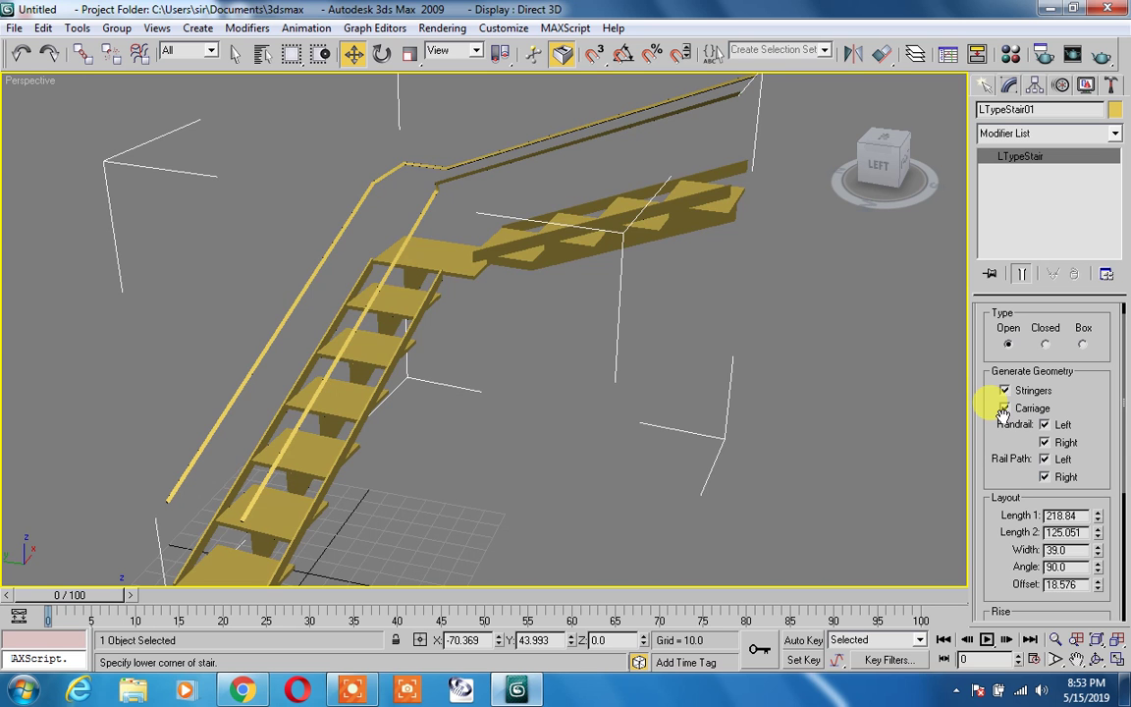
Step: Toggle the open stair's stringers and carriage on and off, leaving only the bare treads and rails
click(1003, 390)
click(1003, 391)
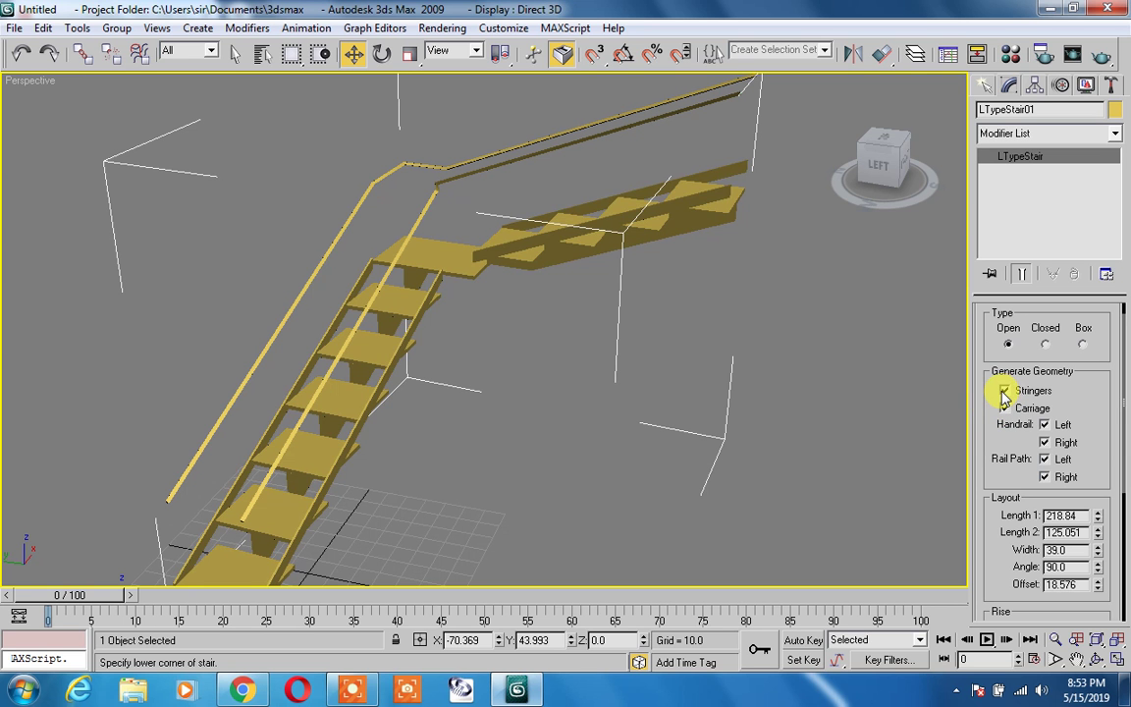
click(1003, 391)
click(1003, 408)
click(1004, 408)
click(1003, 409)
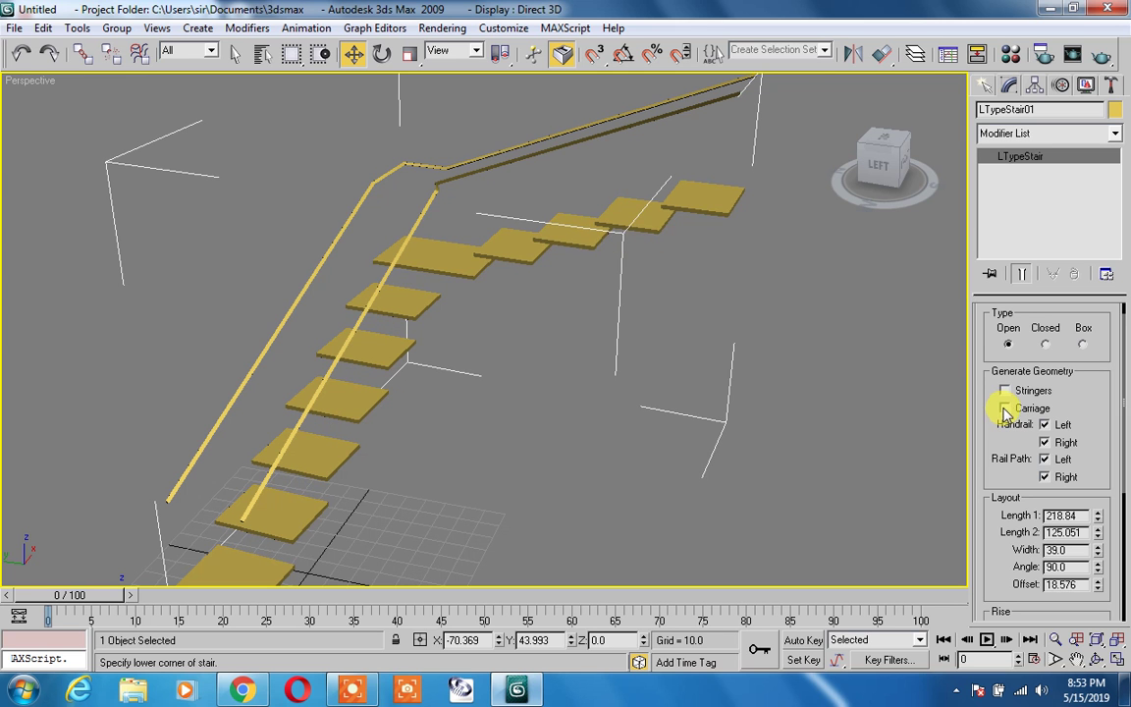
Step: Compare the Closed type with Open without supports, and turn the open stair's stringers and carriage back on
click(1044, 344)
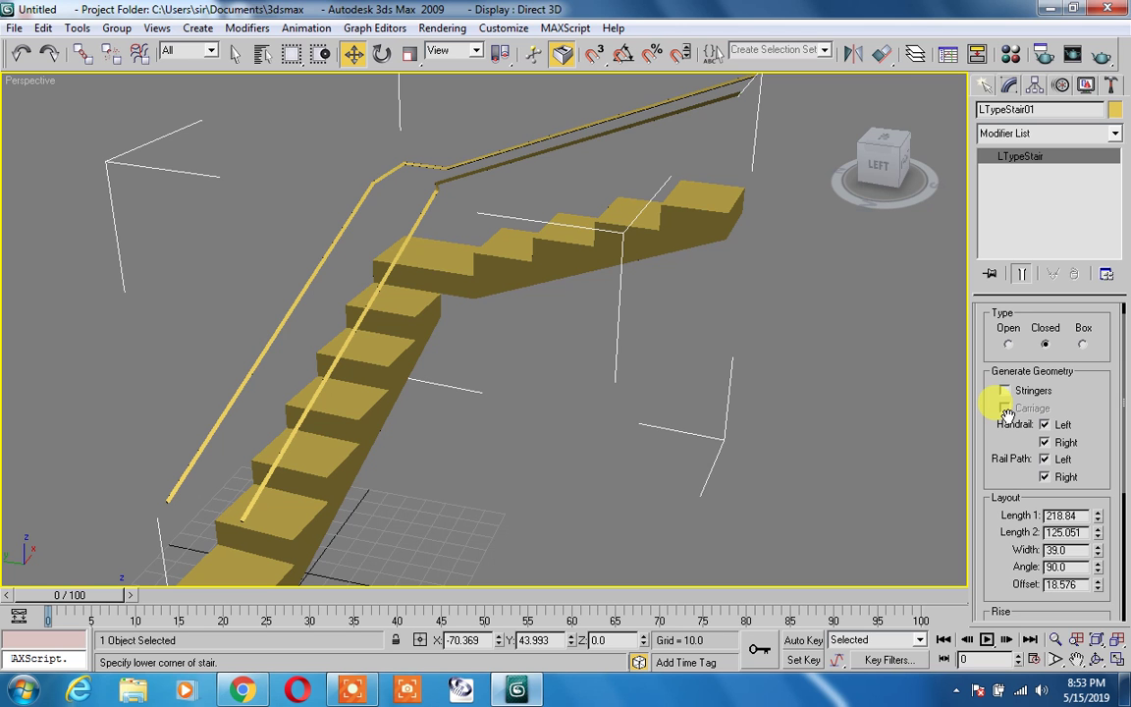
click(1007, 343)
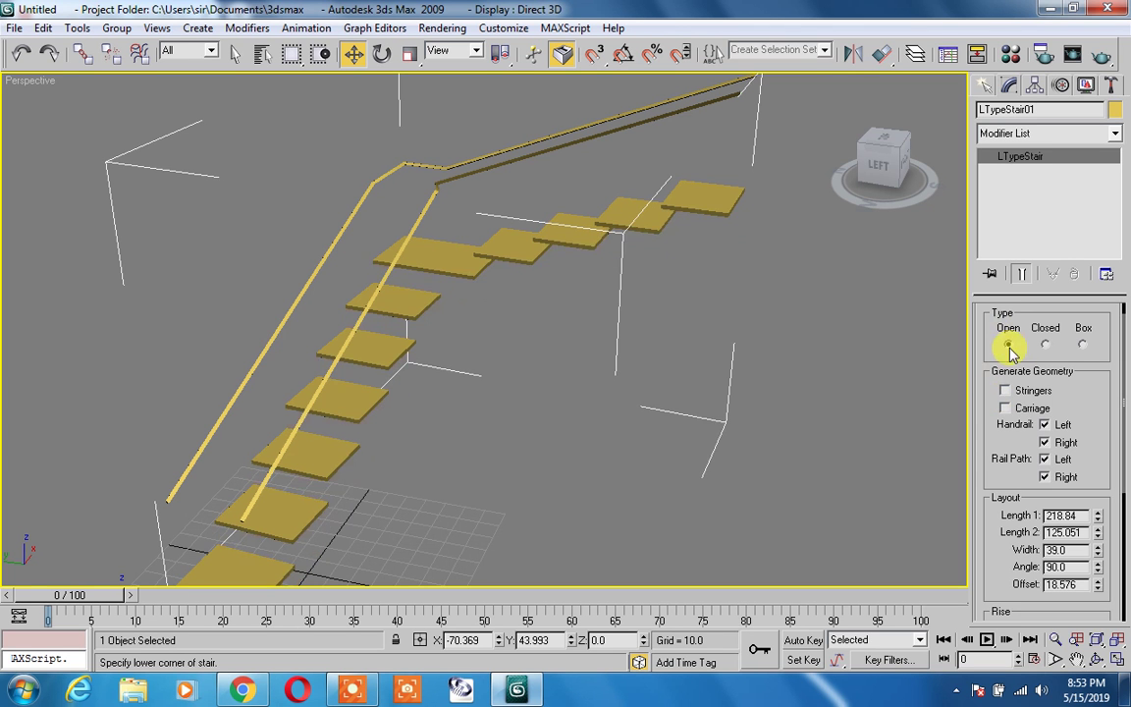
click(1005, 409)
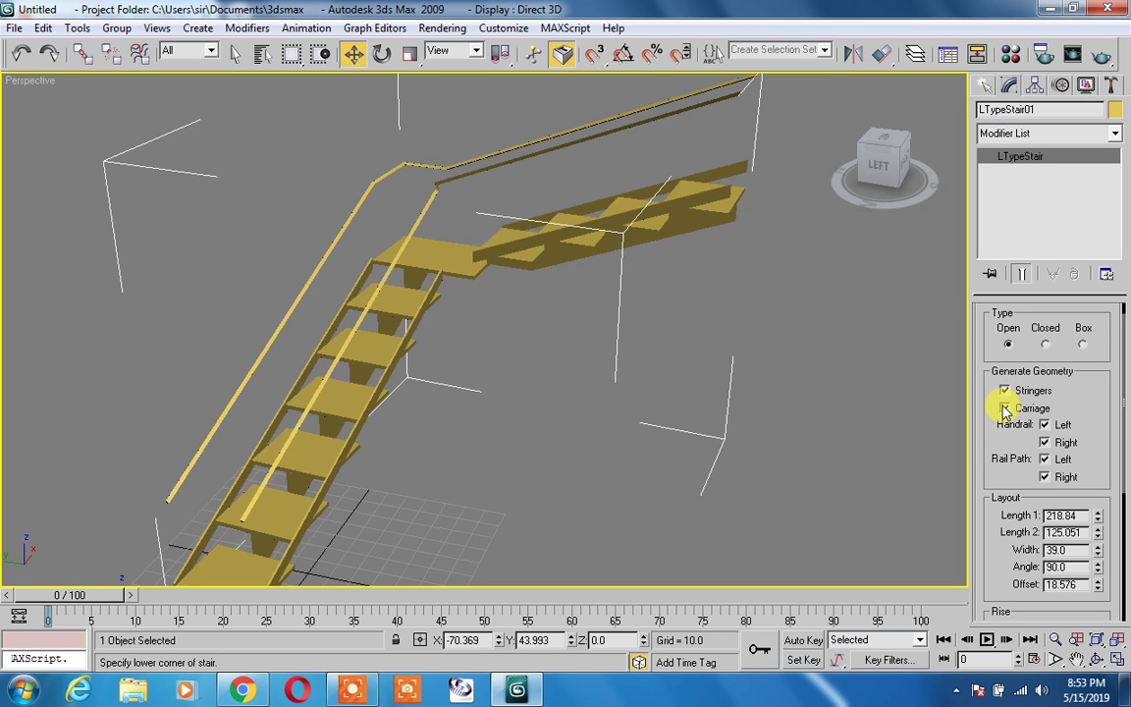
click(1004, 409)
click(1004, 408)
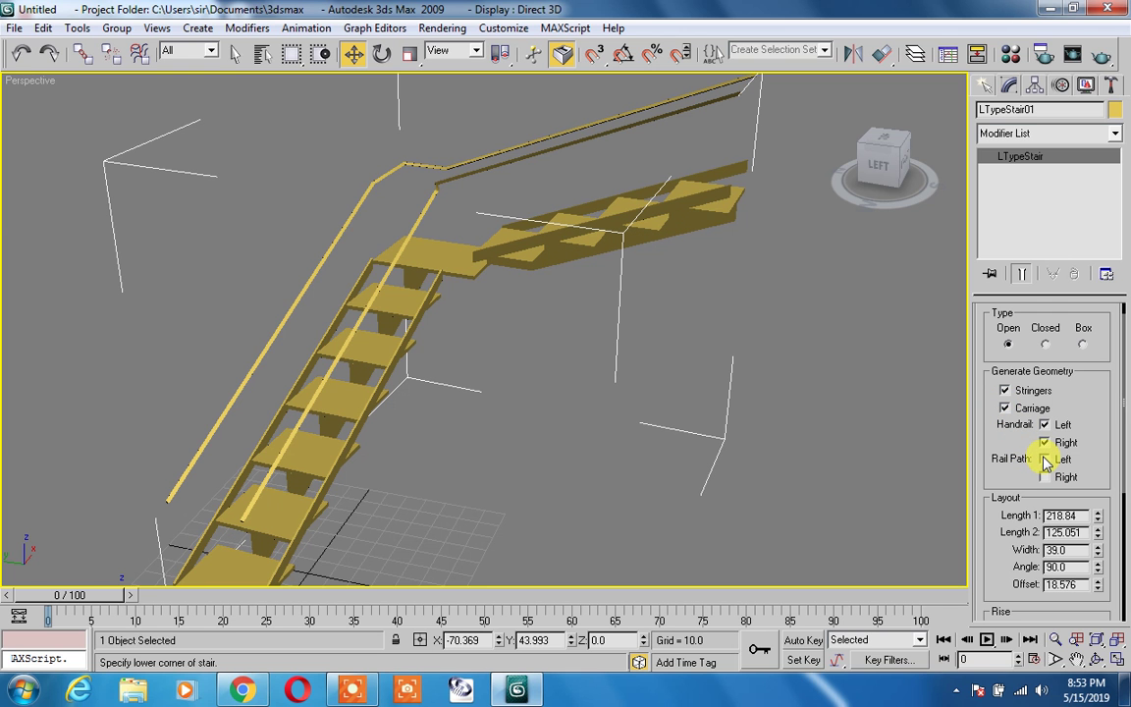
Step: Try the Box type with stringers on the stair and return it to Open
click(1082, 344)
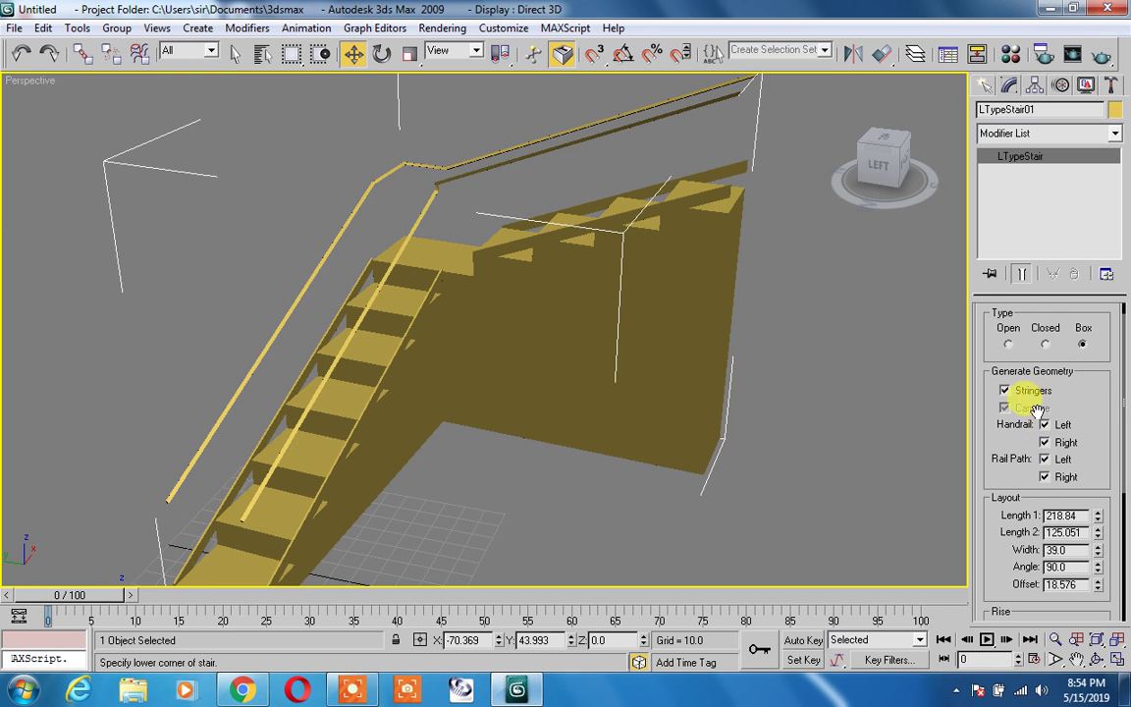
click(1009, 345)
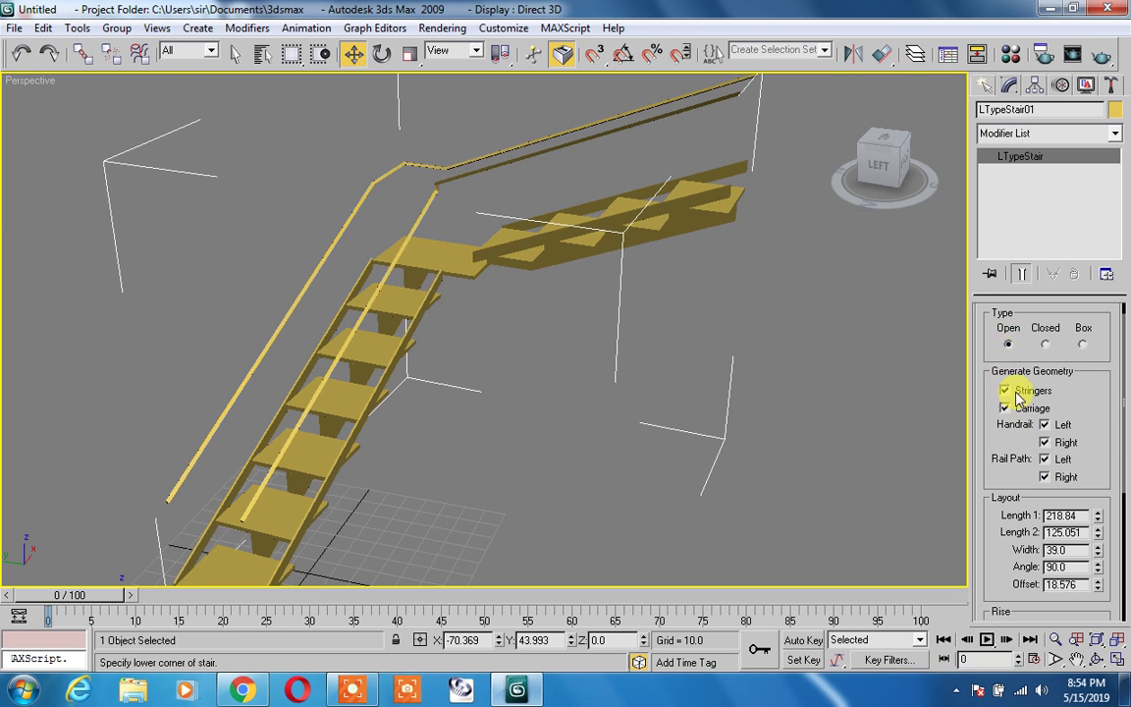
Step: Shorten the stair's lower flight by reducing Length 1 to 91.504
alt+middle_drag(761, 402, 941, 323)
scroll(1002, 437, down, 3)
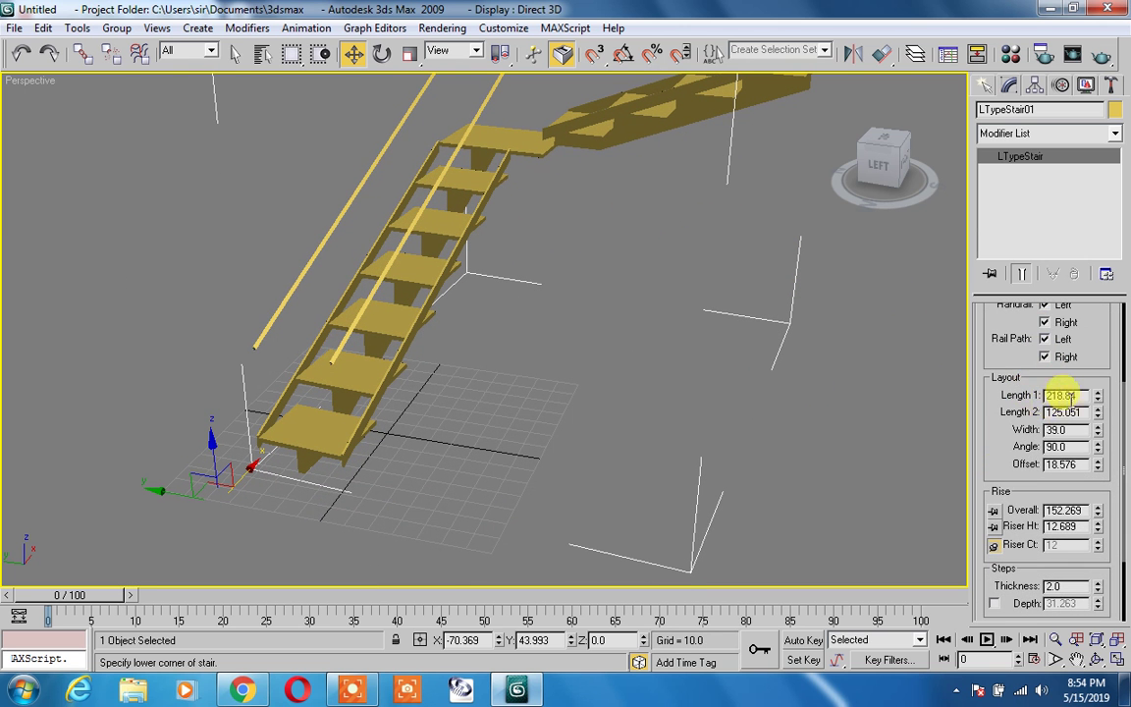
drag(1097, 397, 1097, 392)
click(694, 358)
scroll(716, 351, down, 5)
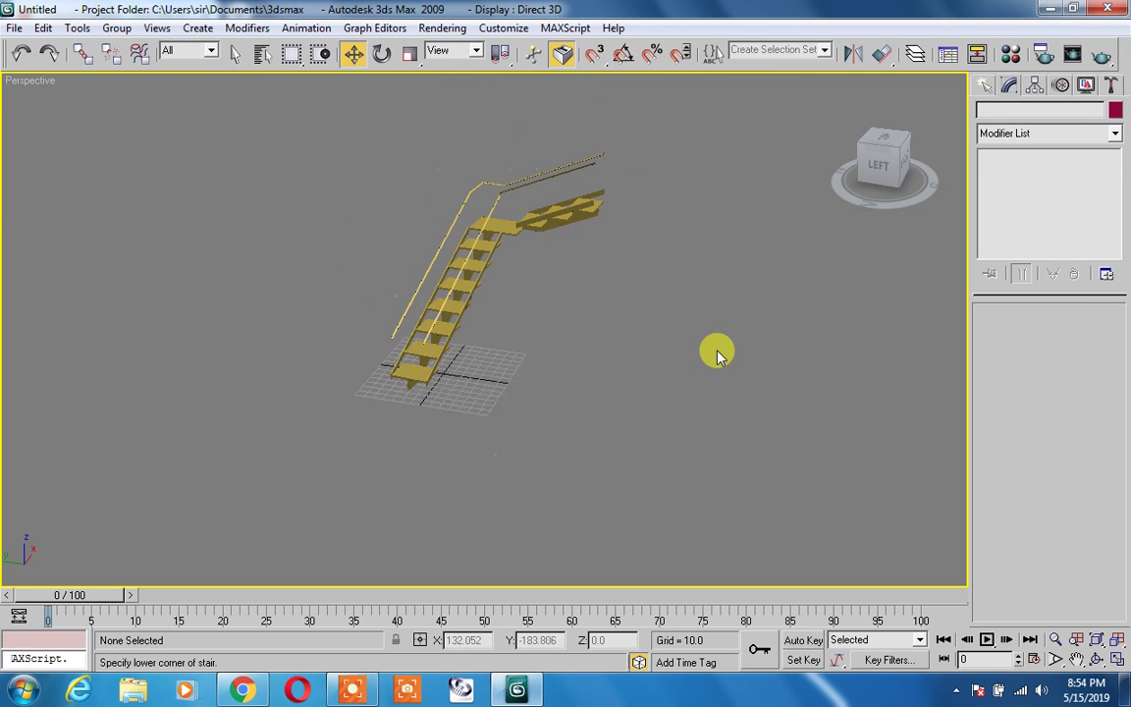
scroll(550, 329, up, 3)
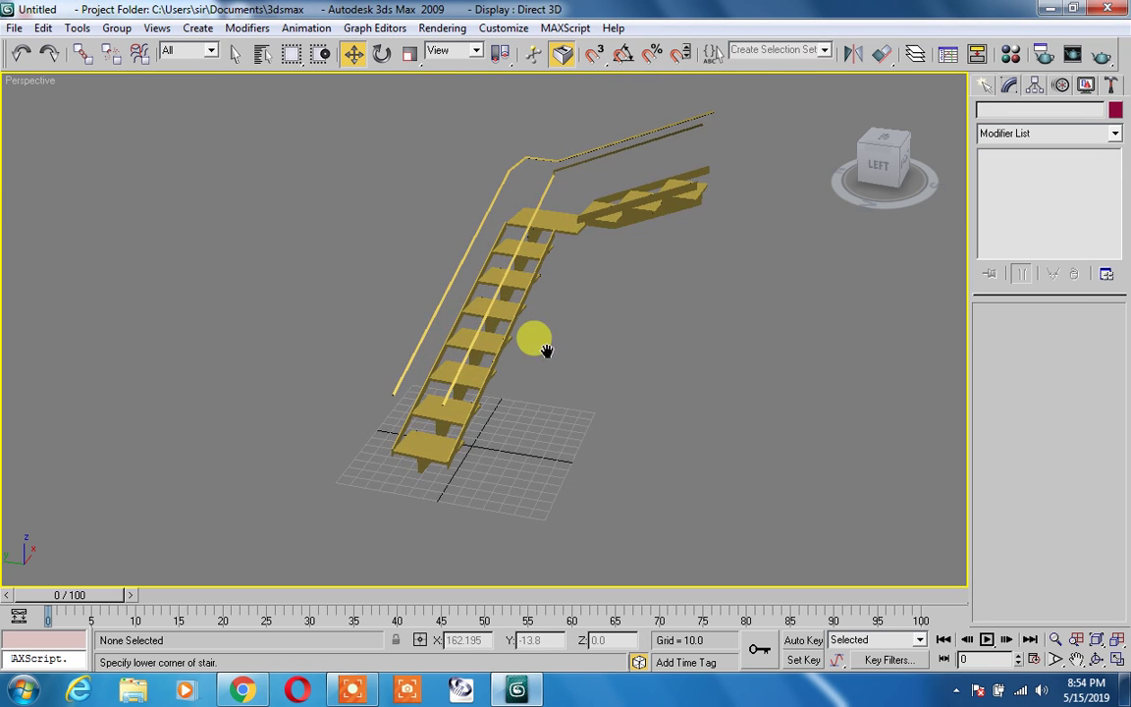
click(504, 282)
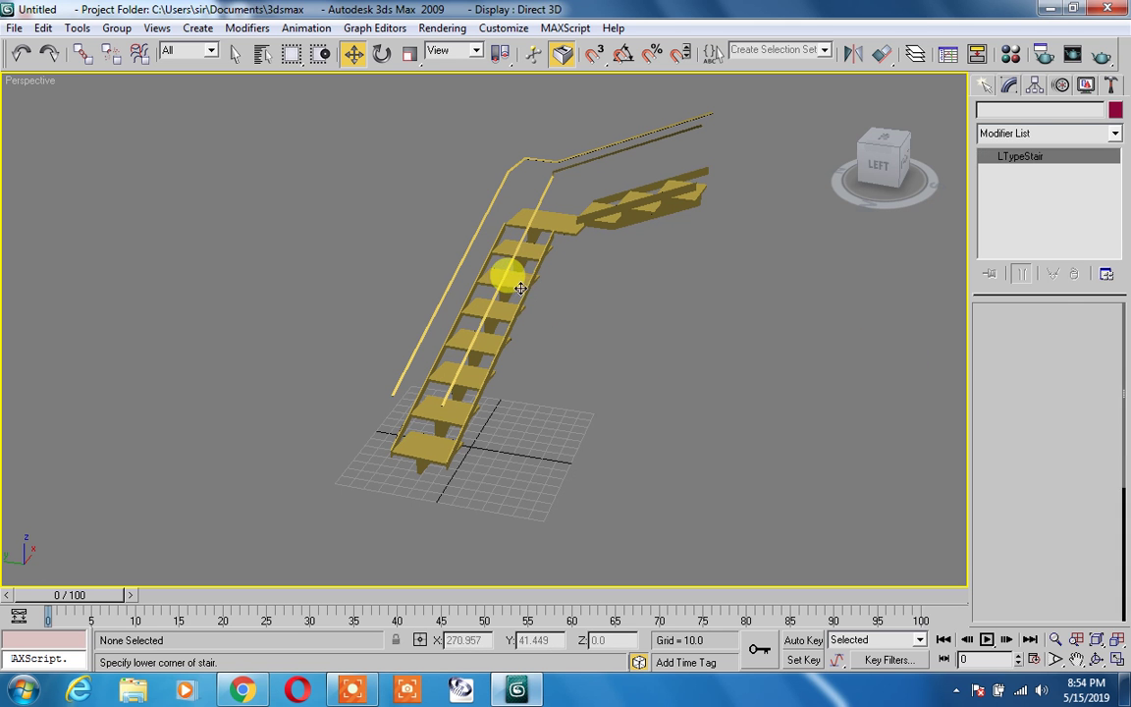
drag(1098, 396, 1021, 443)
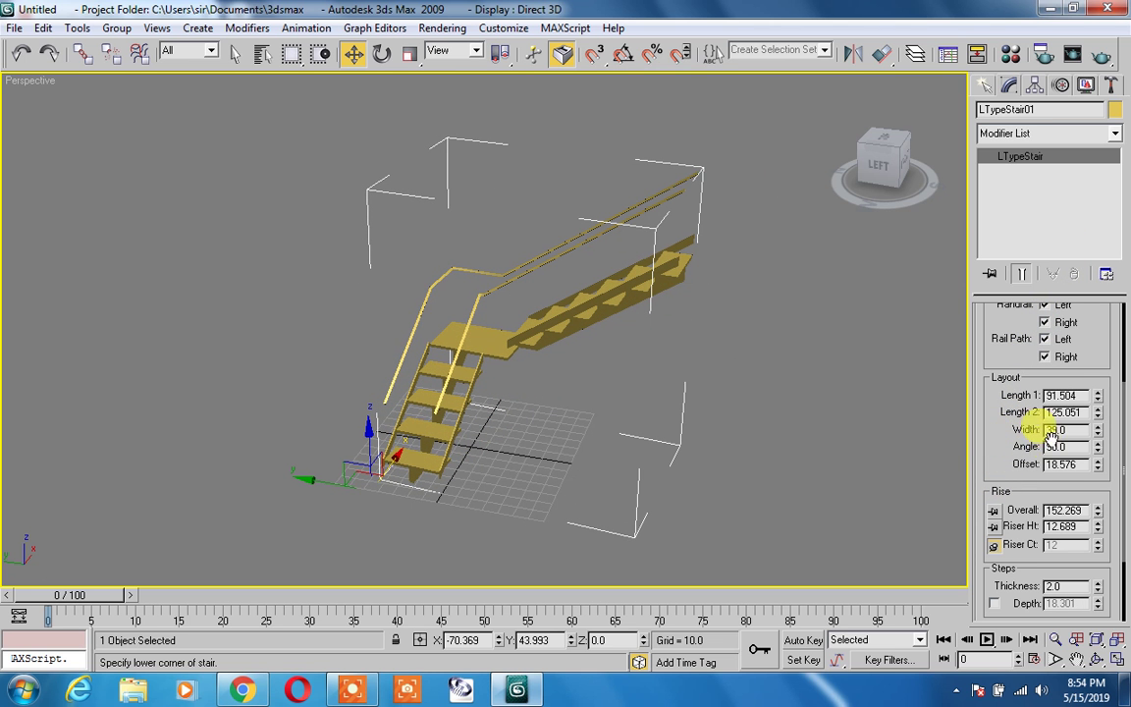
Step: Reduce the stair's Length 2 to 70.029 and widen the stair to 67.86
drag(1099, 417, 1065, 424)
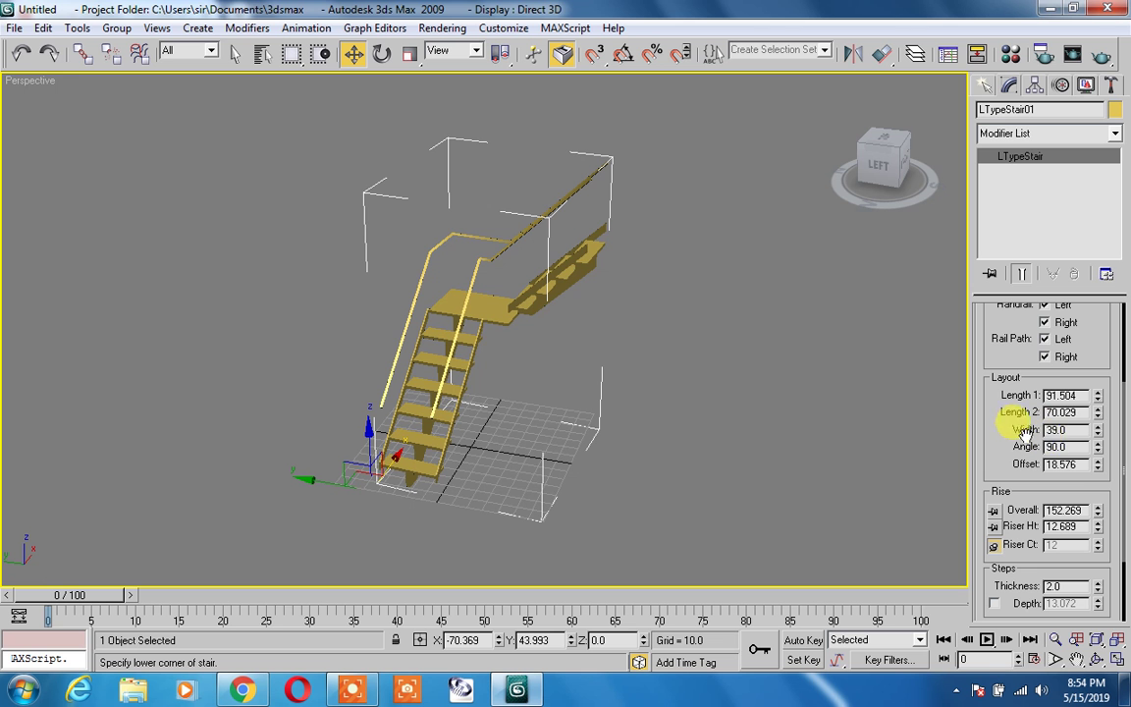
drag(1091, 429, 1112, 364)
double_click(1063, 430)
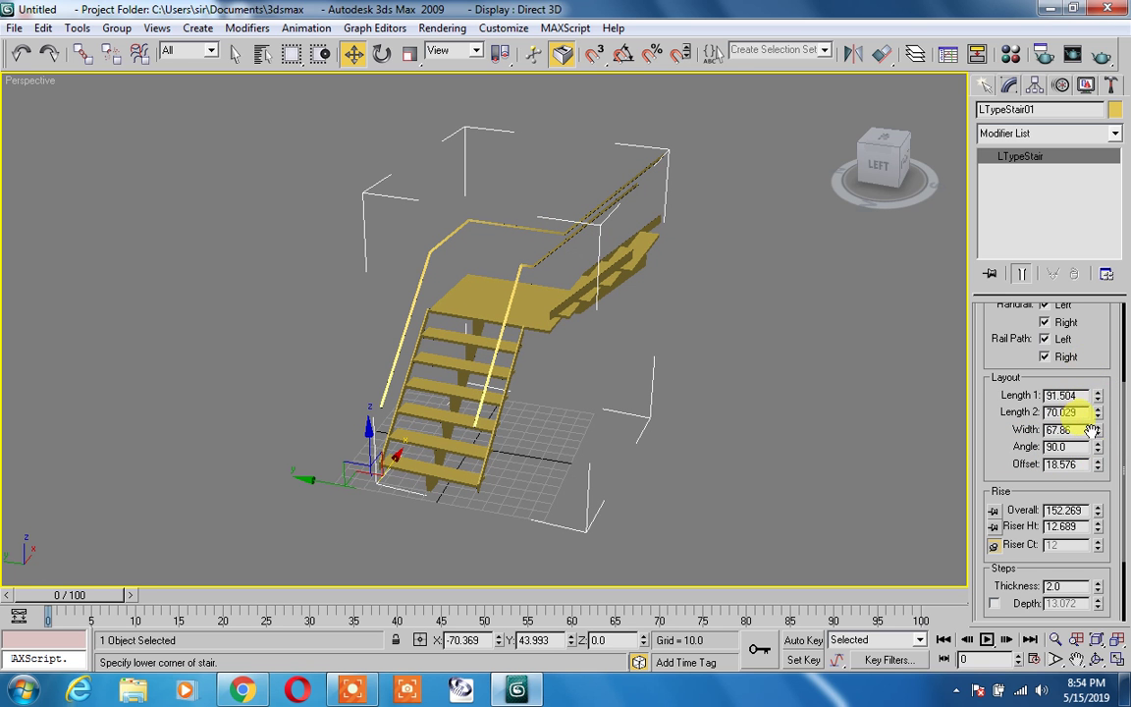
Step: Swing the upper flight to an angle of -90 and back, settling the layout angle at 85.5
drag(1096, 447, 1108, 244)
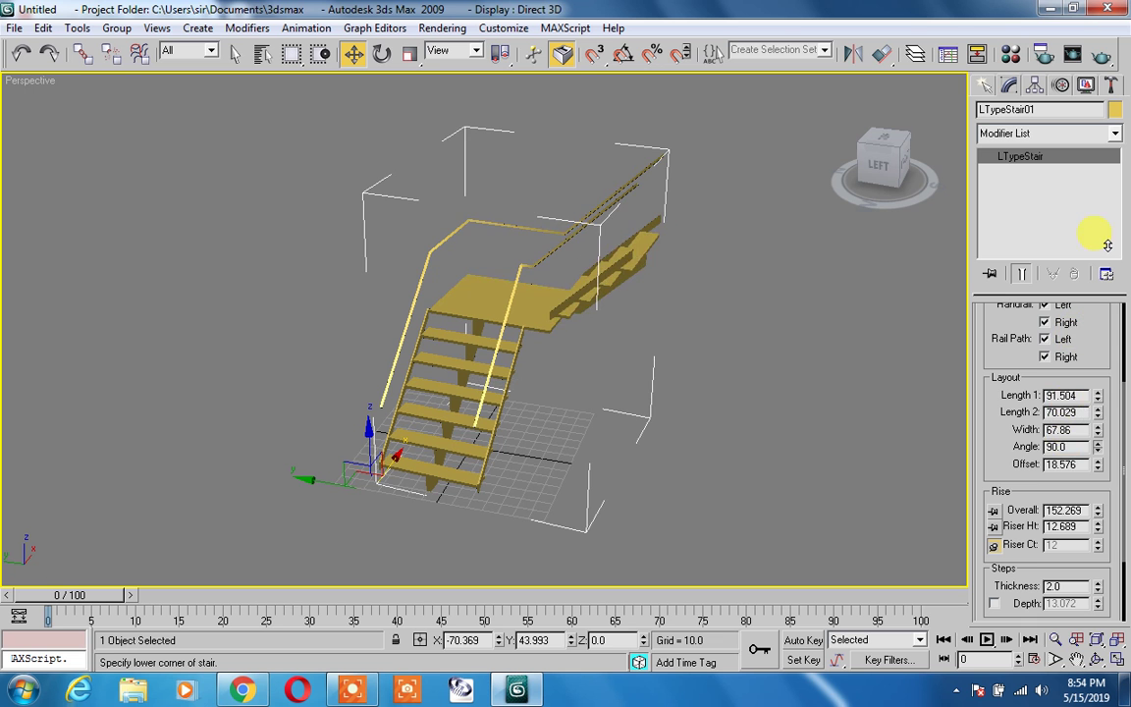
drag(1101, 327, 1076, 662)
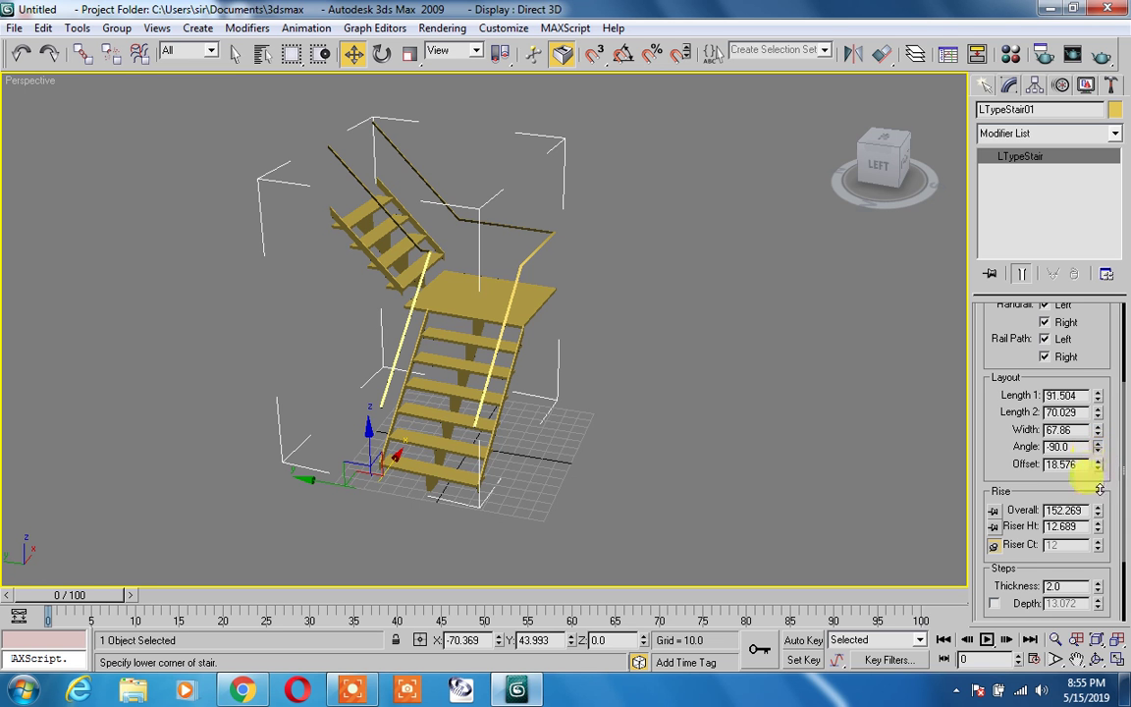
drag(1098, 449, 1011, 250)
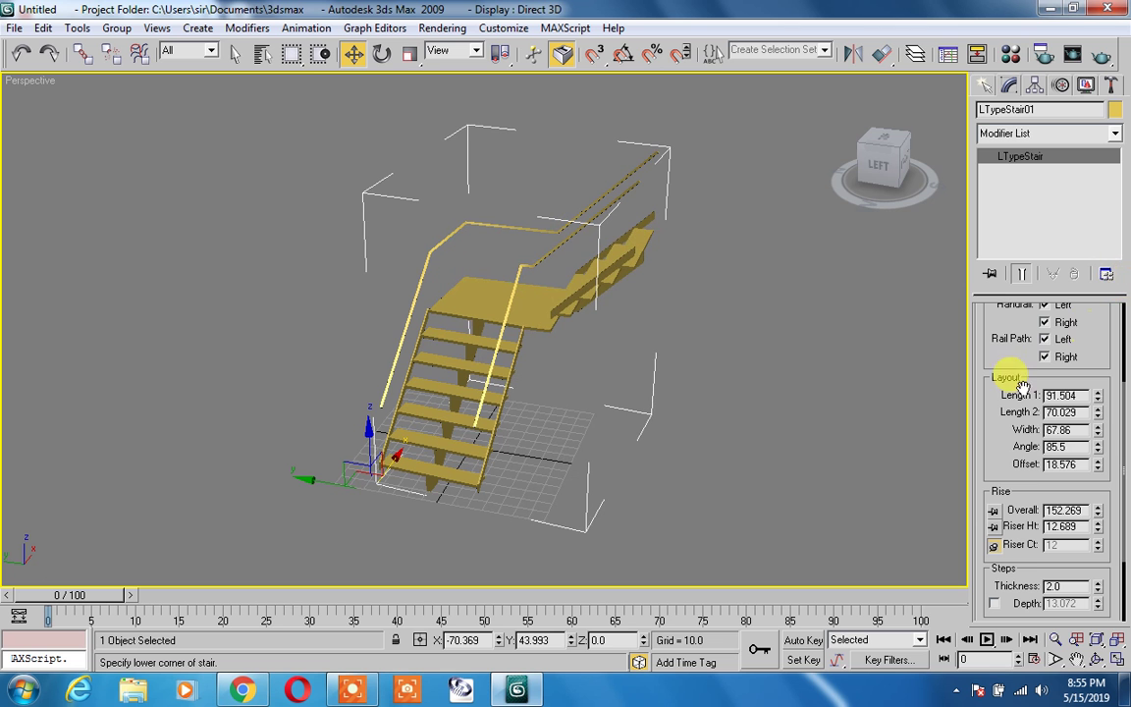
Step: Extend the landing to an offset of 154.504 and set the riser height to 10.507, with an overall rise of 126.079
drag(1101, 469, 834, 78)
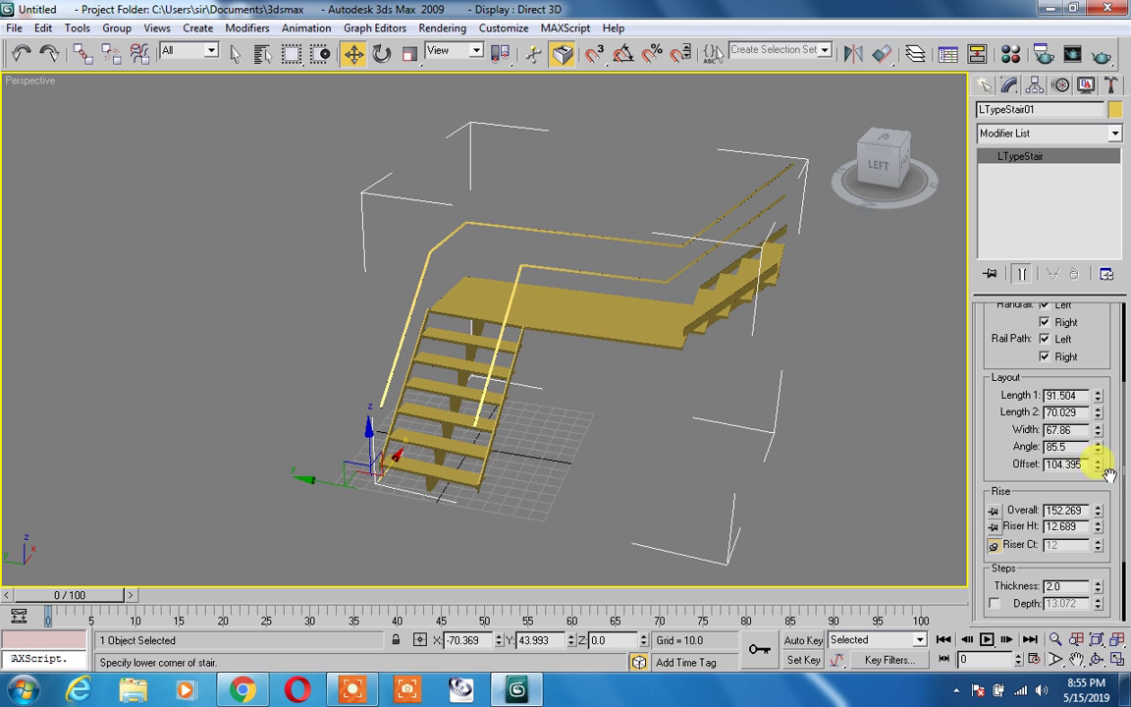
drag(1098, 469, 1107, 405)
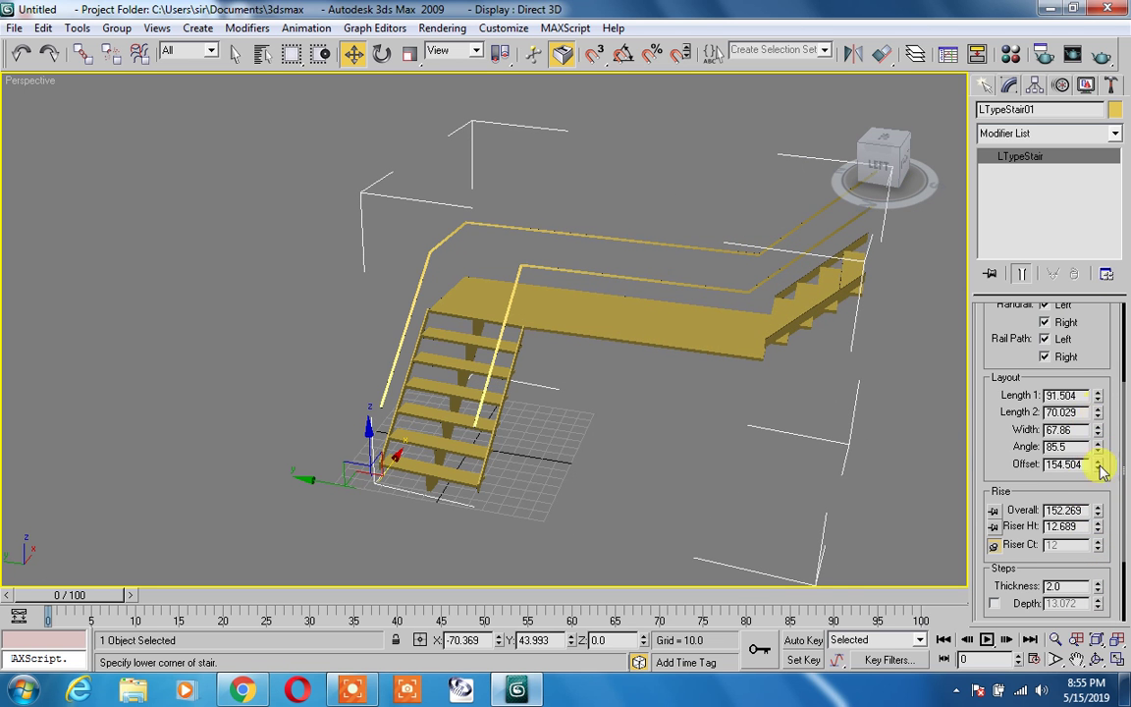
drag(1044, 487, 1030, 381)
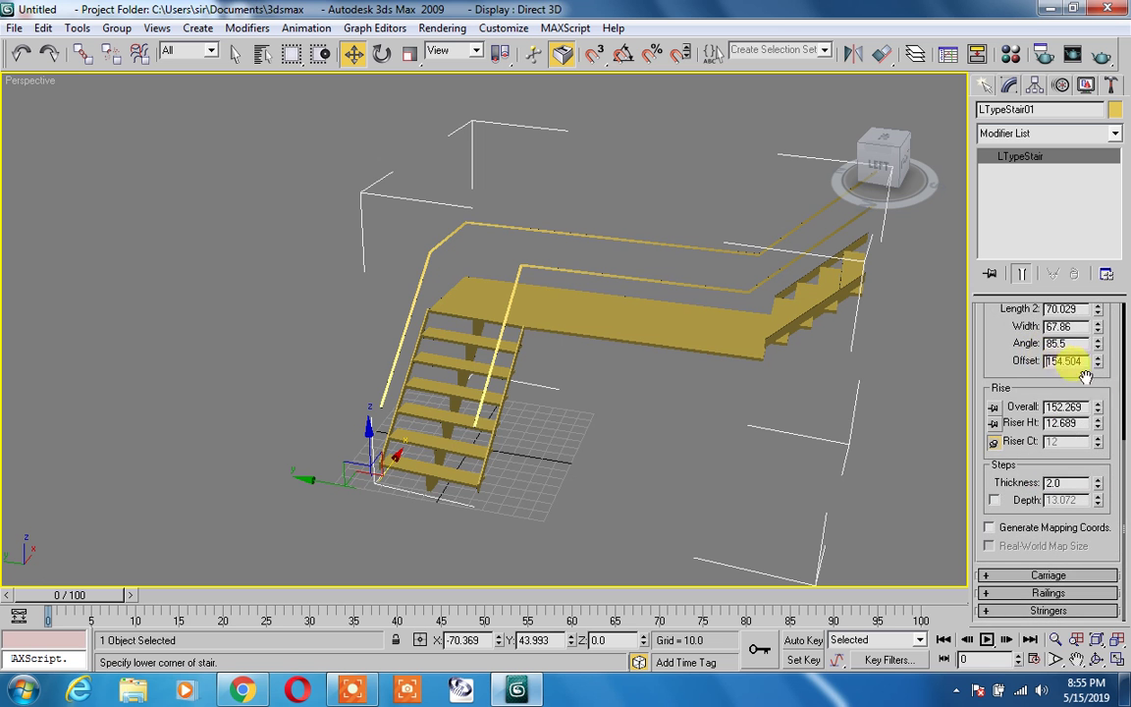
drag(1098, 410, 1091, 439)
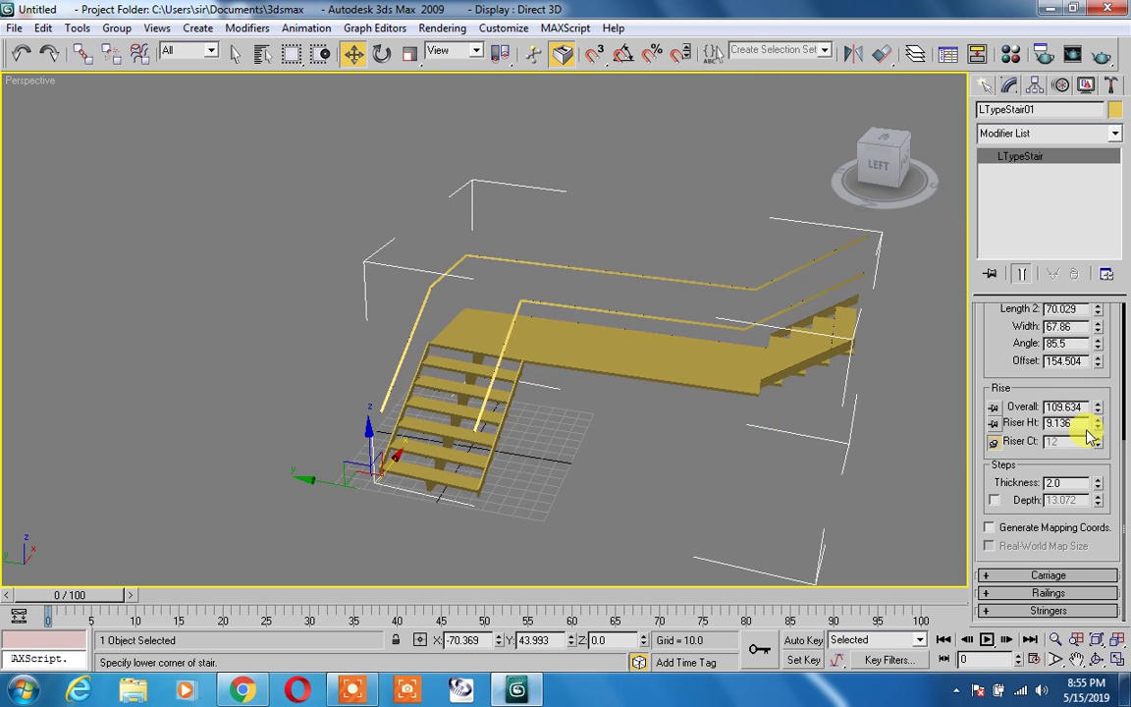
mouse_move(1099, 422)
mouse_down()
mouse_move(1084, 401)
mouse_move(1105, 272)
mouse_move(1097, 430)
mouse_up()
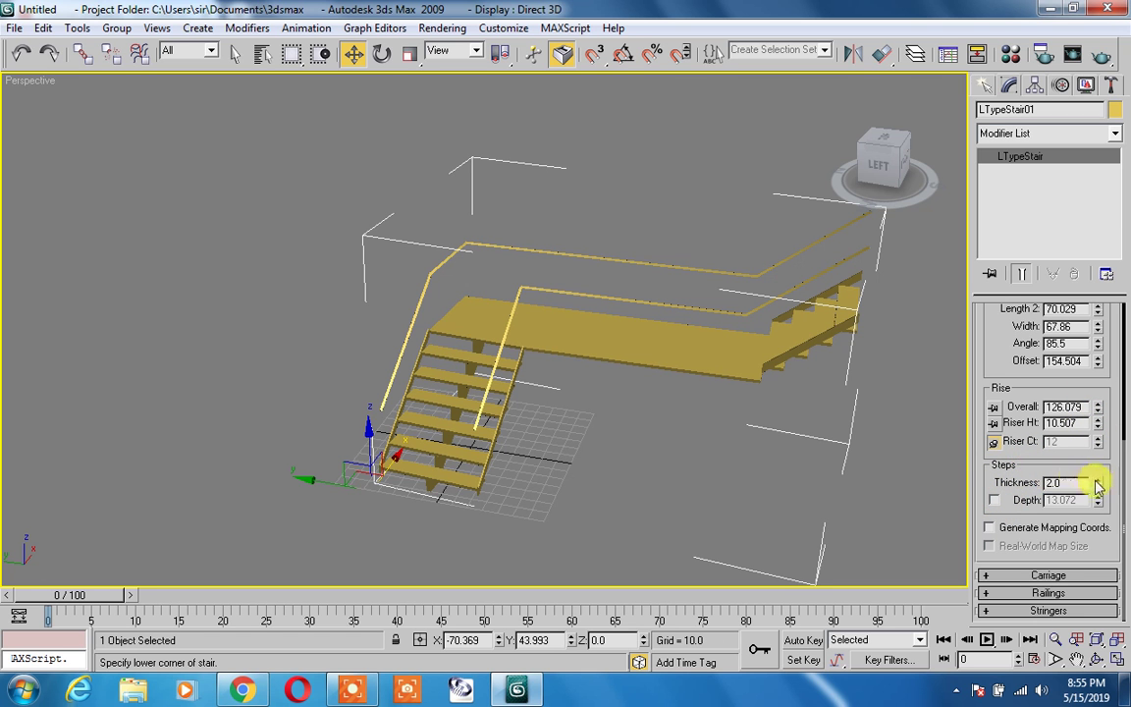
Step: Try a step thickness of 10.507 and inspect the lower flight up close
drag(1096, 473, 1080, 25)
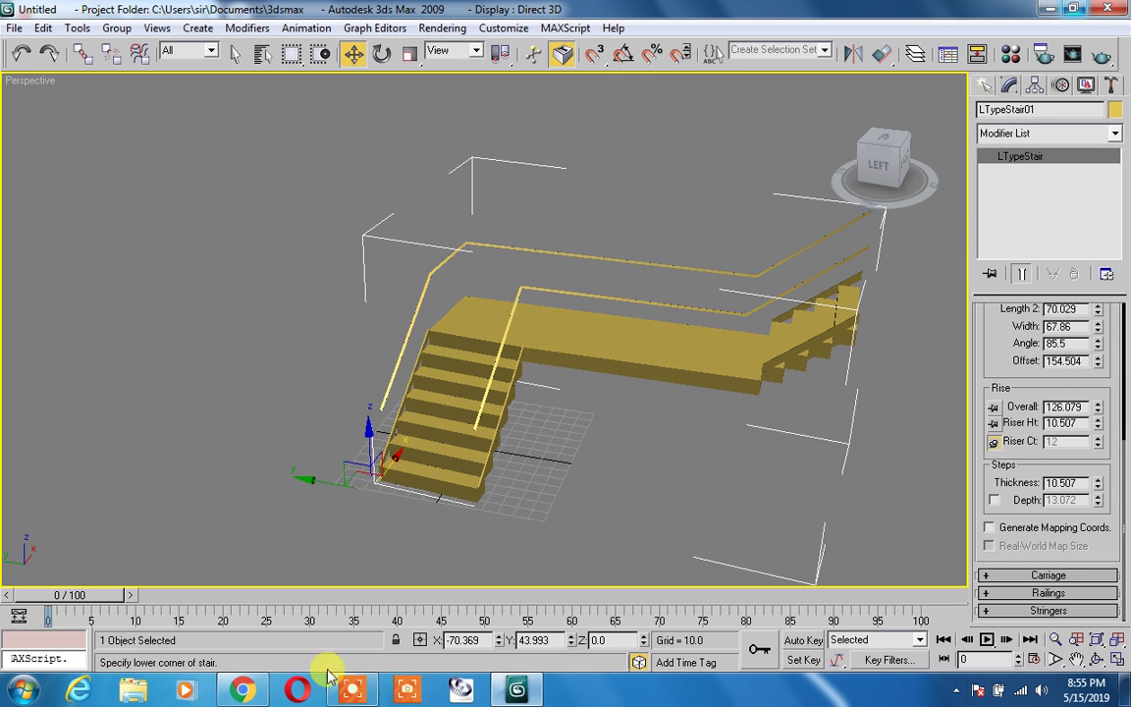
scroll(473, 445, up, 3)
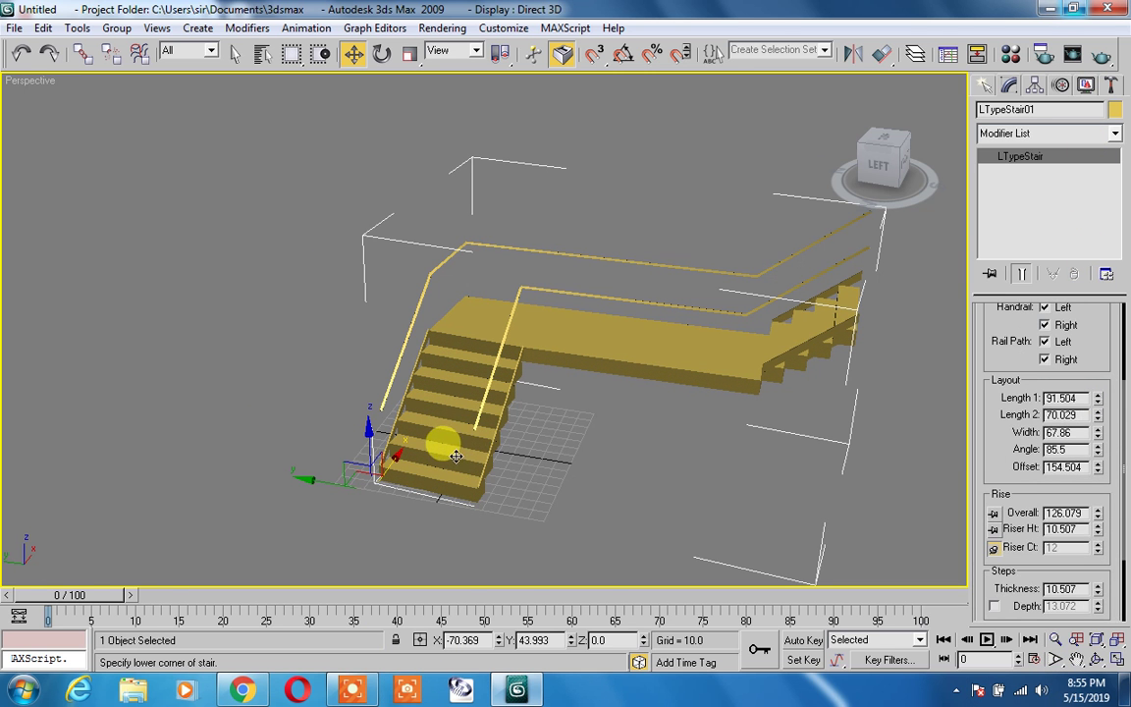
scroll(446, 449, up, 5)
scroll(472, 379, down, 3)
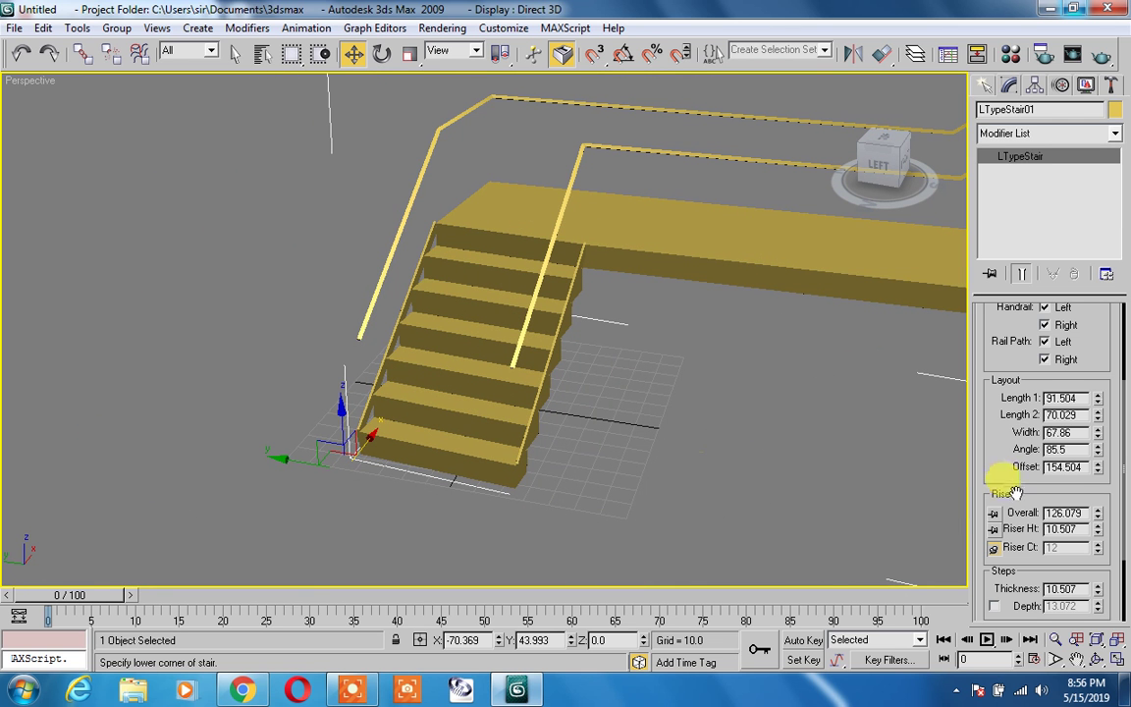
Step: Set the step thickness to 2.101, enable custom step depth and set it to 17.124
drag(1033, 545, 1038, 442)
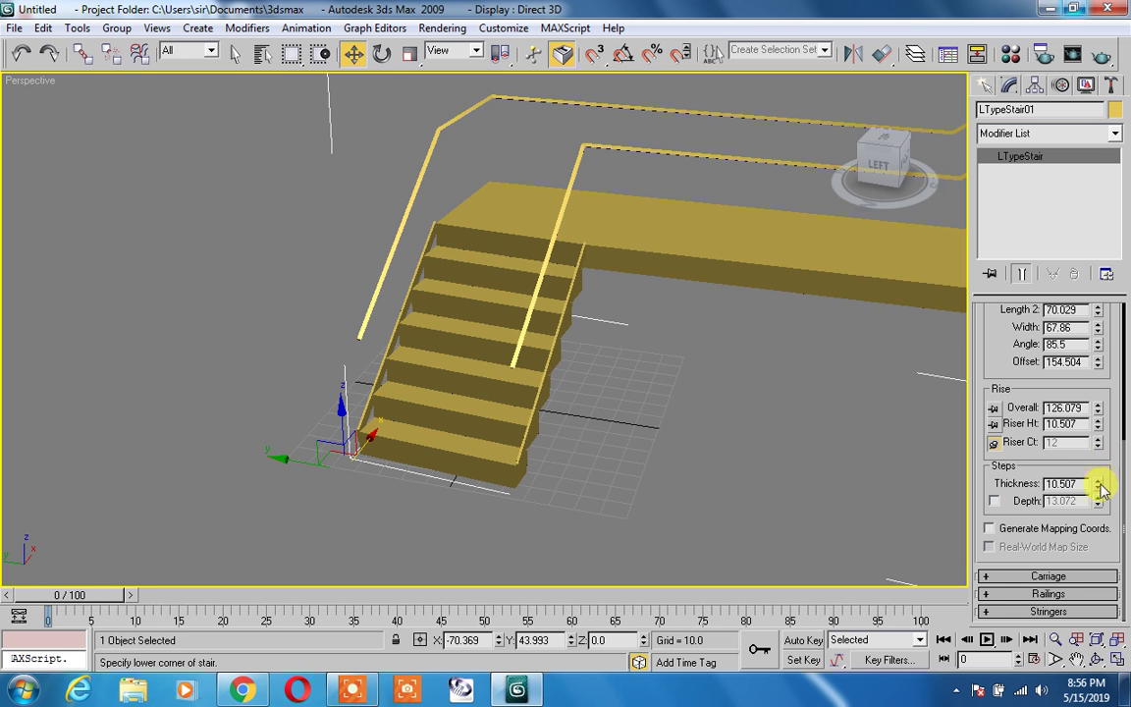
drag(1100, 490, 1087, 557)
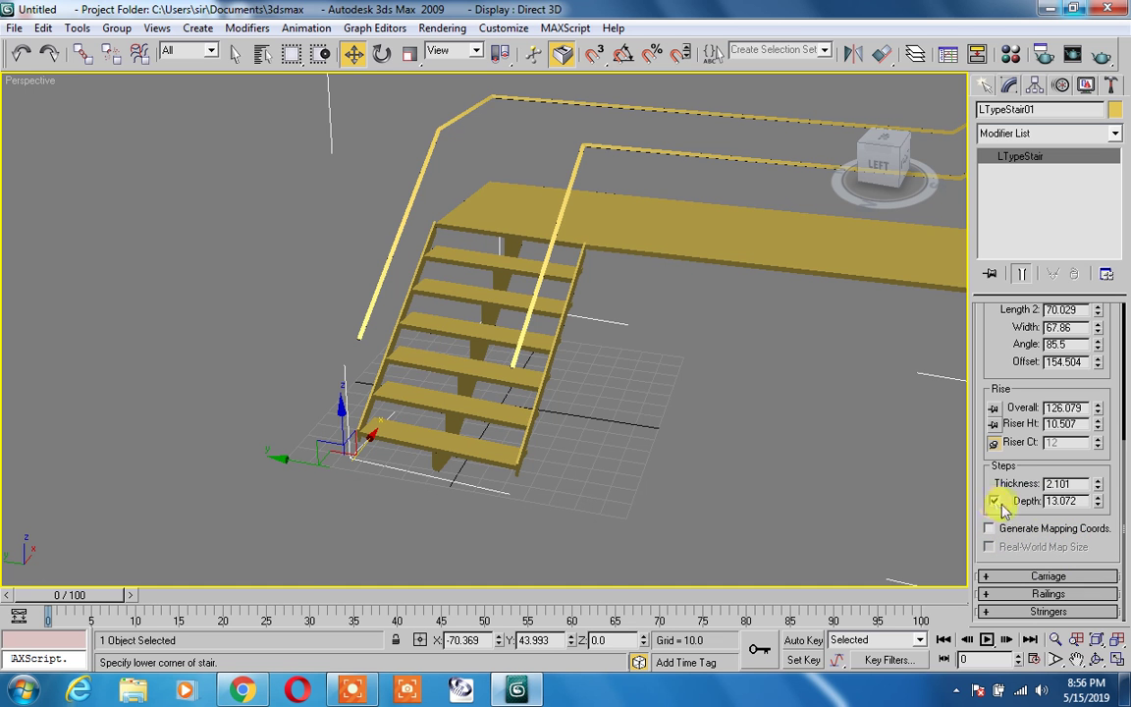
drag(1098, 503, 1048, 469)
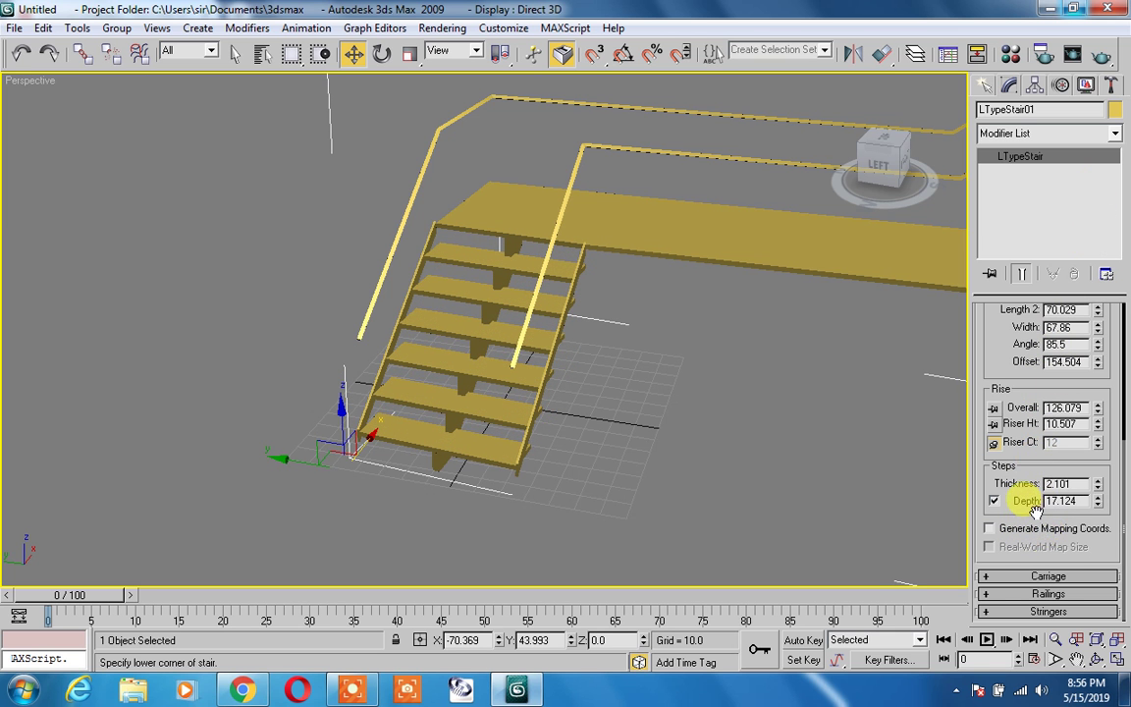
Step: Open the stair's carriage parameters and reduce the carriage depth to 0
click(987, 578)
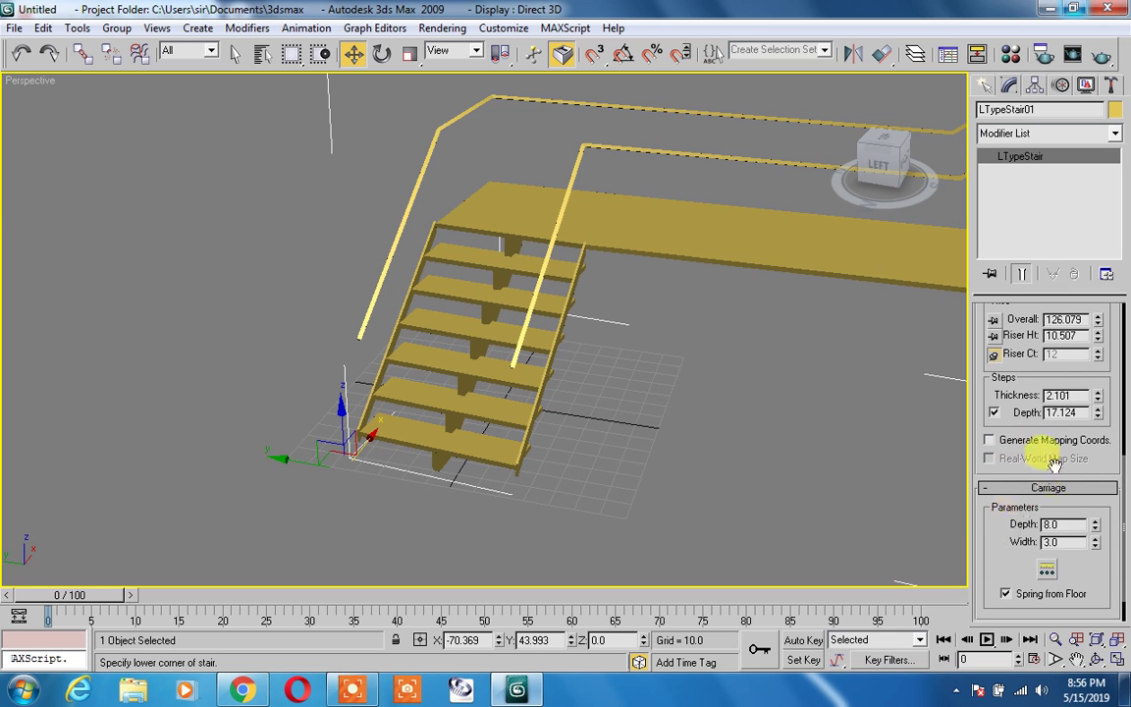
drag(1022, 373, 1028, 314)
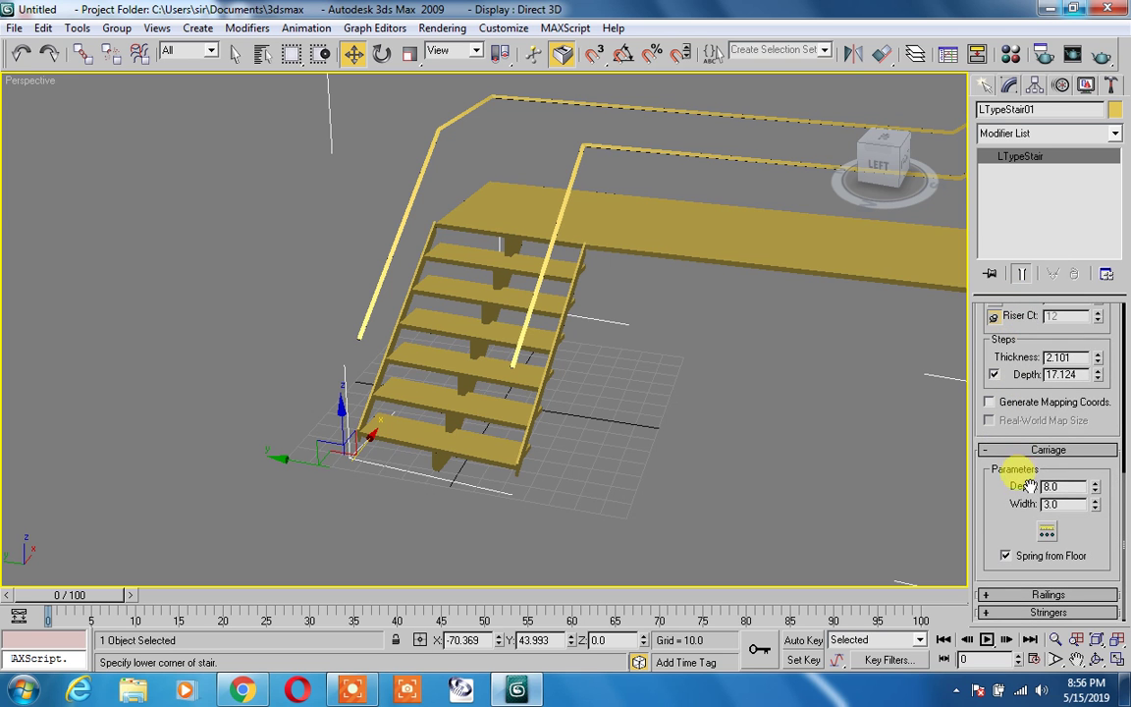
drag(1095, 487, 1088, 258)
drag(1087, 22, 1034, 103)
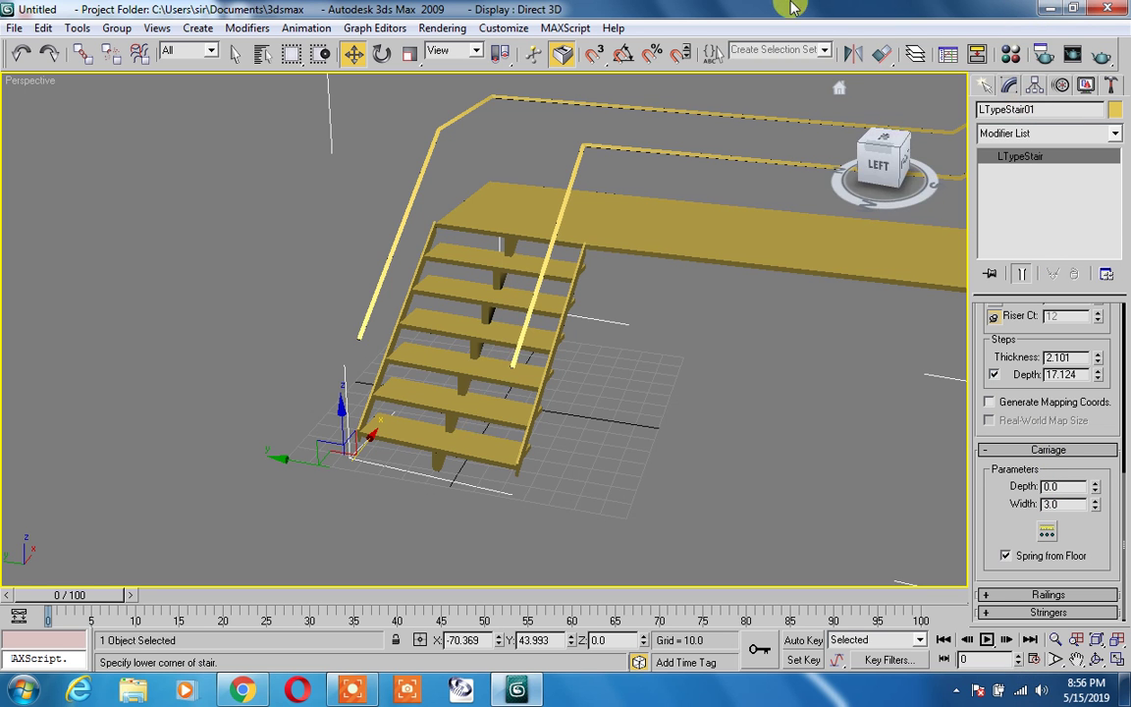
Step: Set the carriage depth to 29.75 and its width to 39.69, and inspect the lower flight from several sides
alt+middle_drag(655, 312, 442, 278)
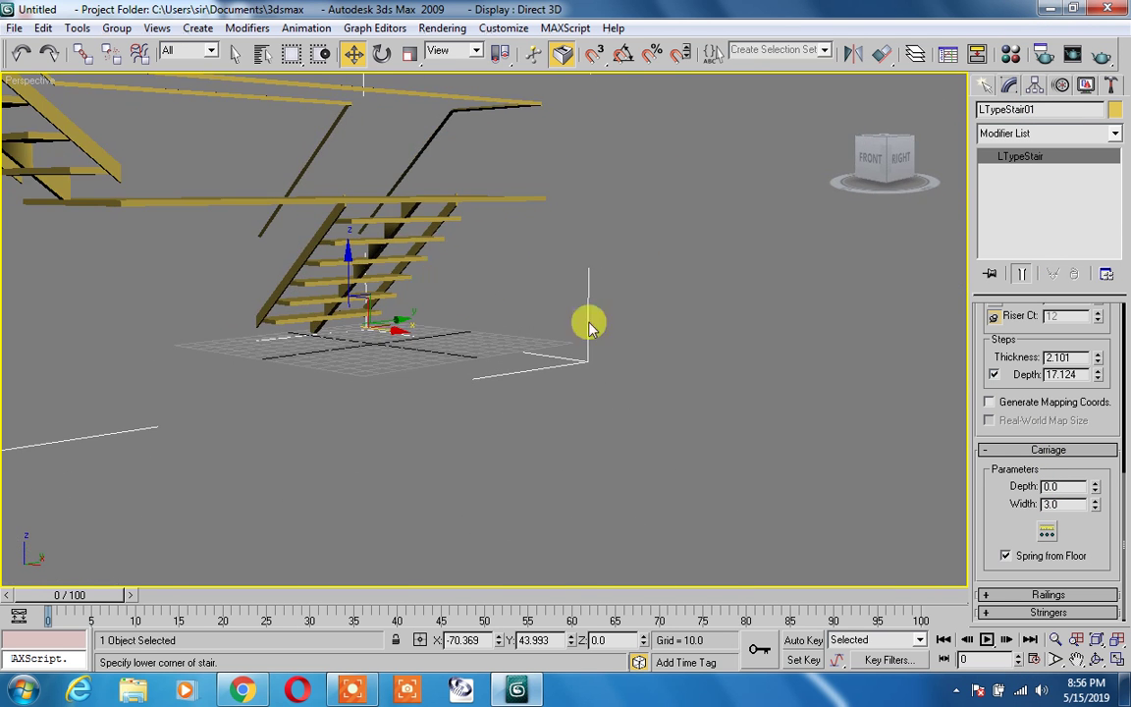
drag(1099, 487, 576, 251)
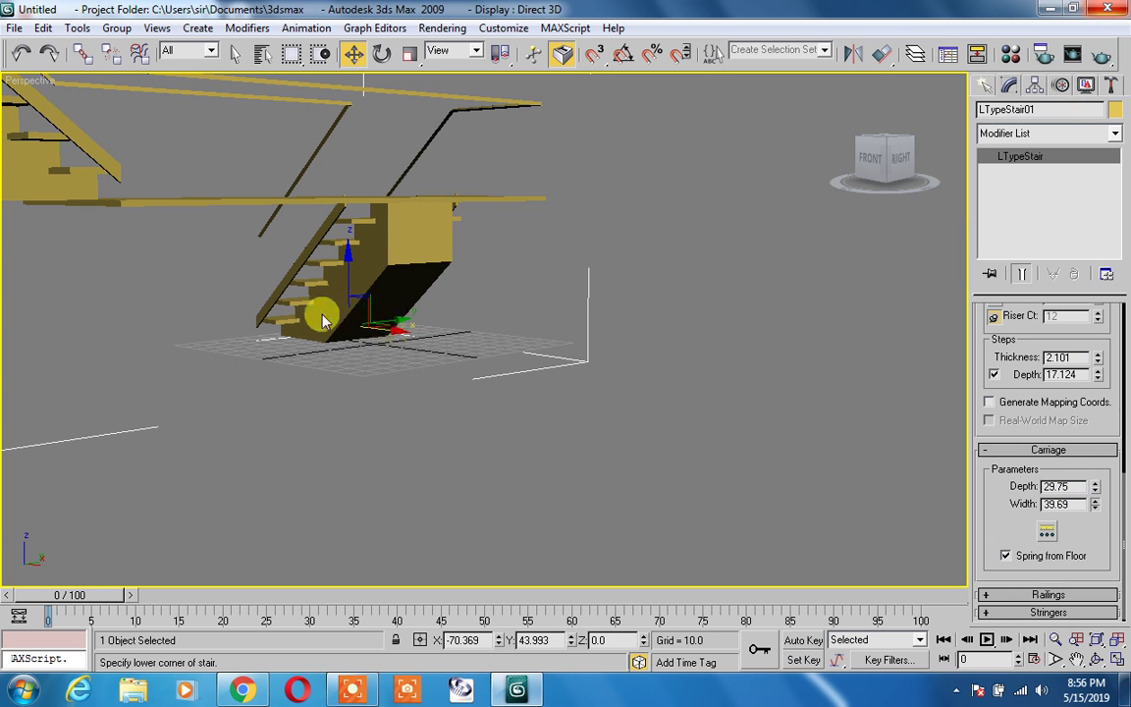
click(271, 298)
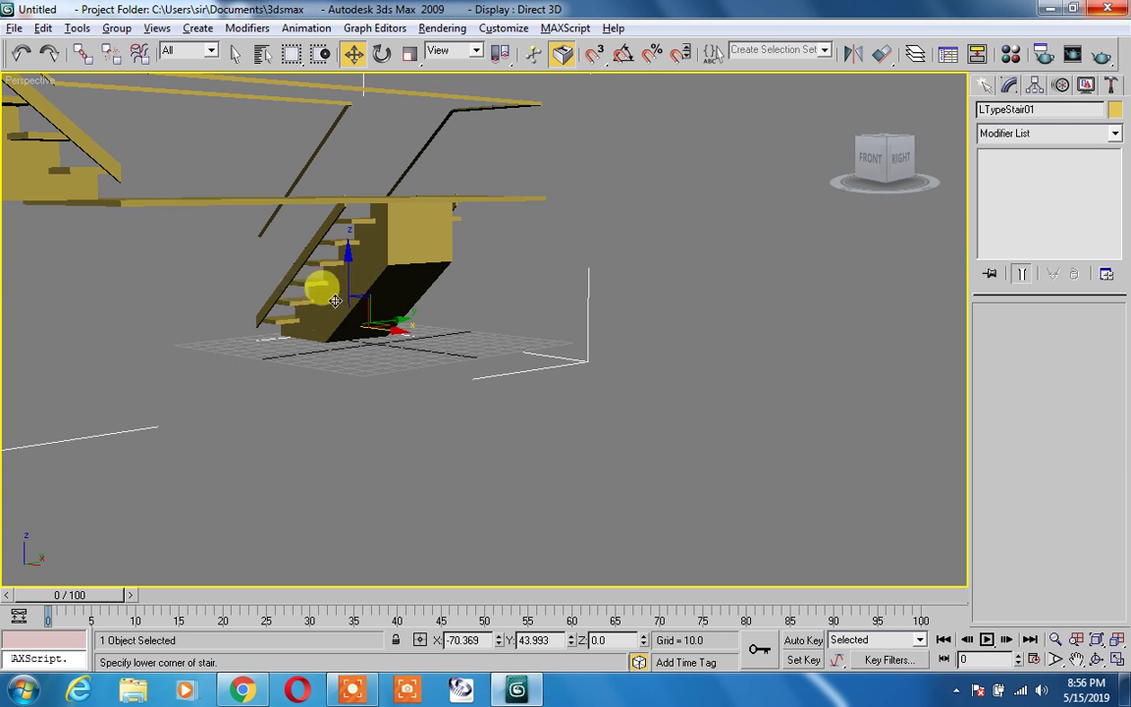
click(233, 360)
alt+middle_drag(218, 333, 434, 344)
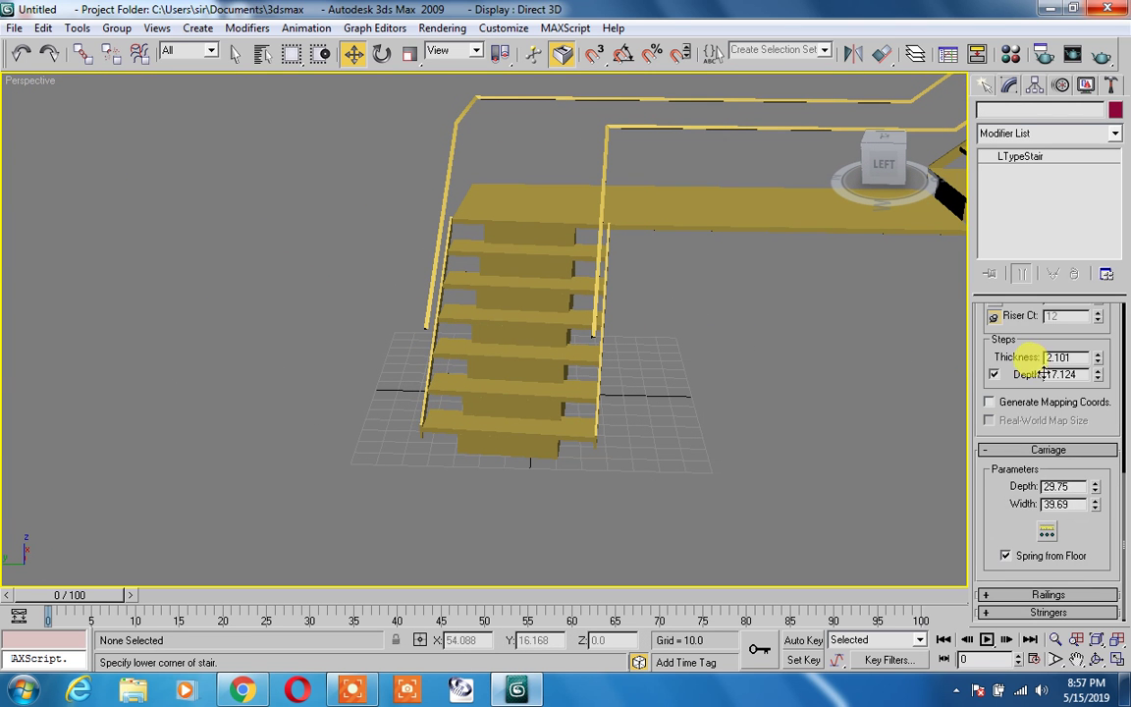
Step: Set the stair's railing height to 15.96 and the railing offset to 5.6
drag(1005, 460, 1003, 450)
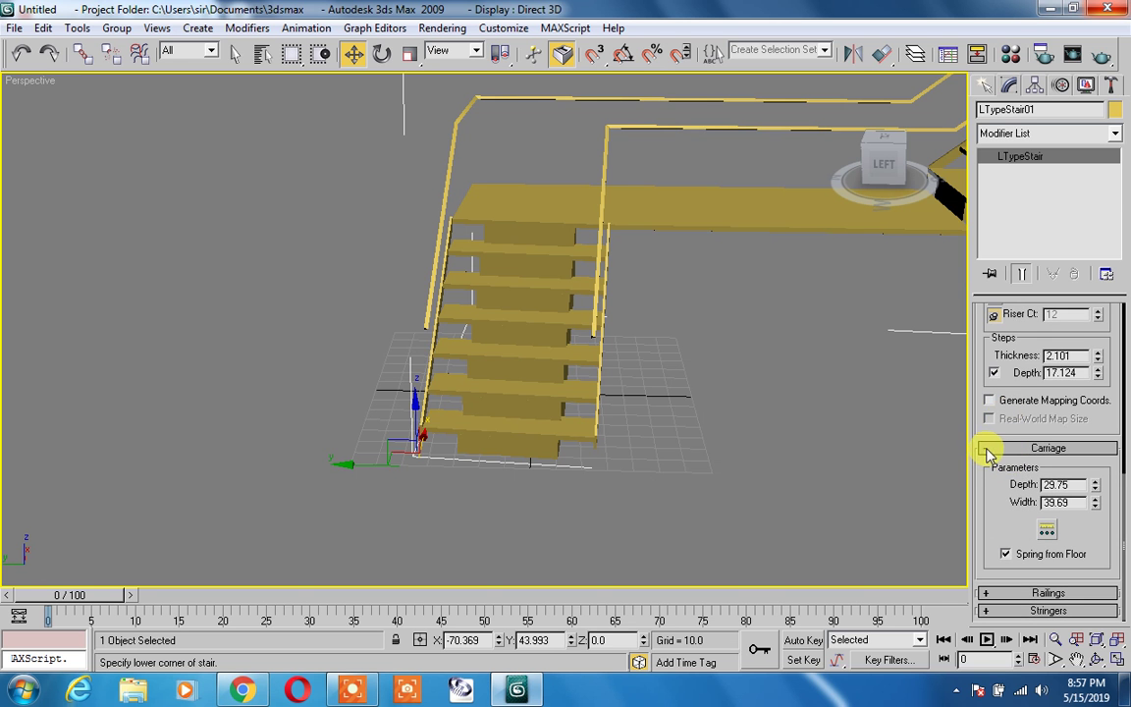
click(983, 447)
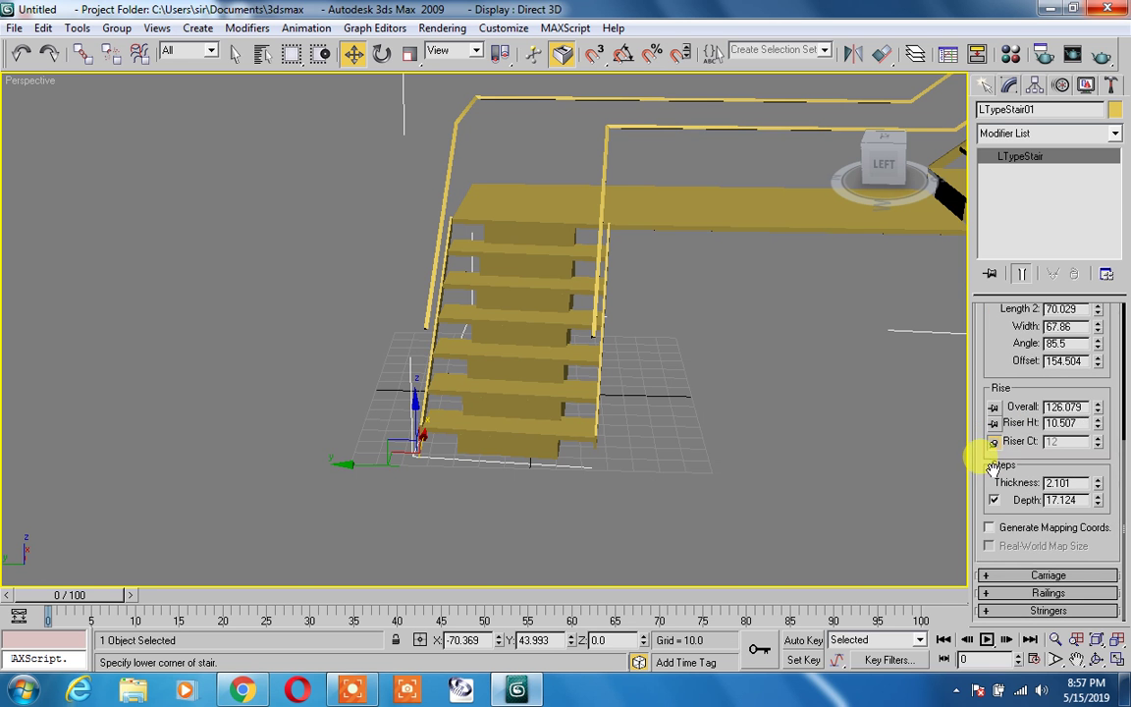
click(1025, 592)
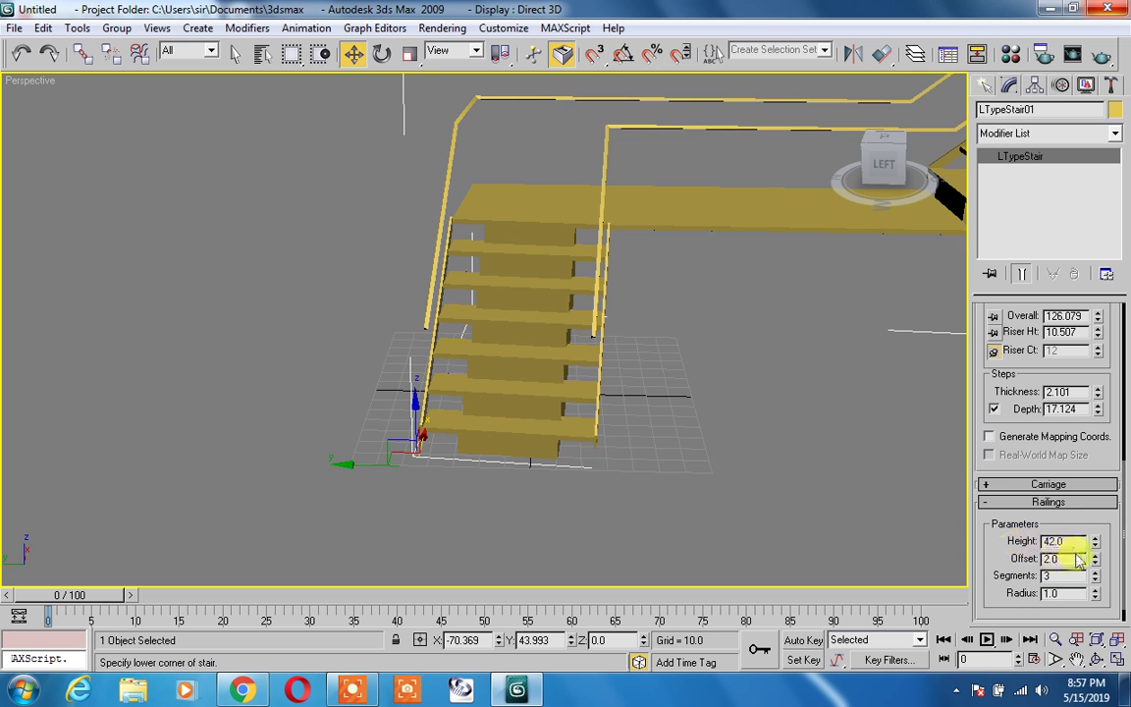
drag(1095, 542, 1077, 636)
drag(1094, 596, 1094, 591)
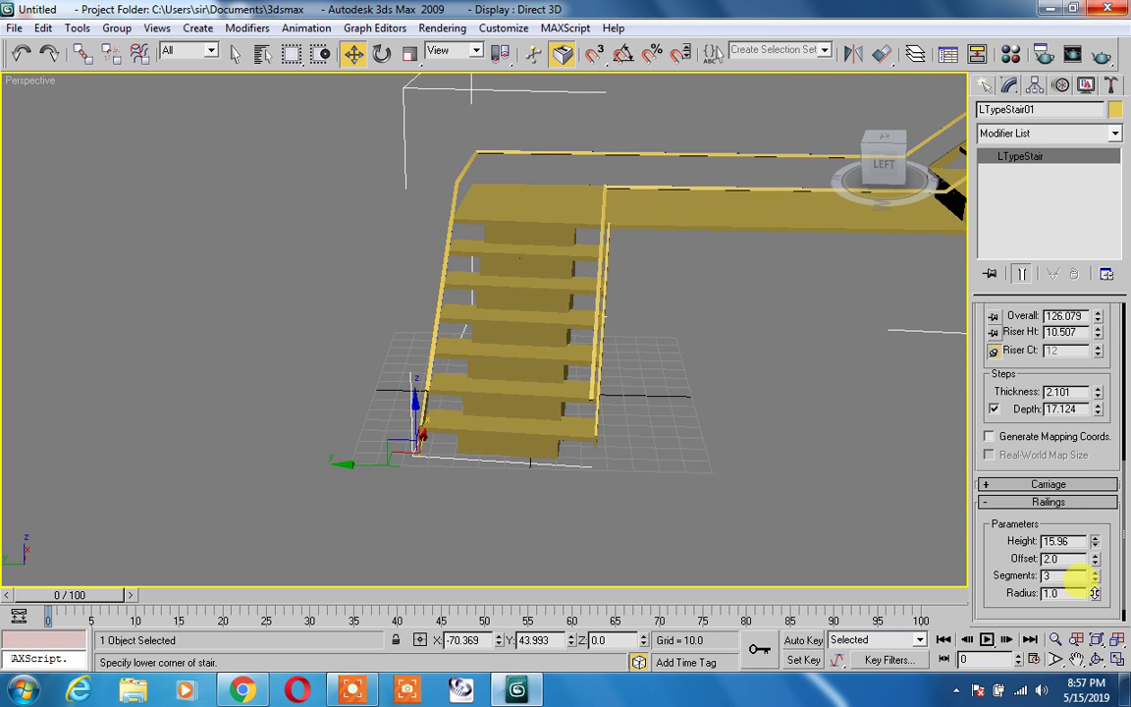
drag(1096, 550, 964, 395)
right_click(965, 396)
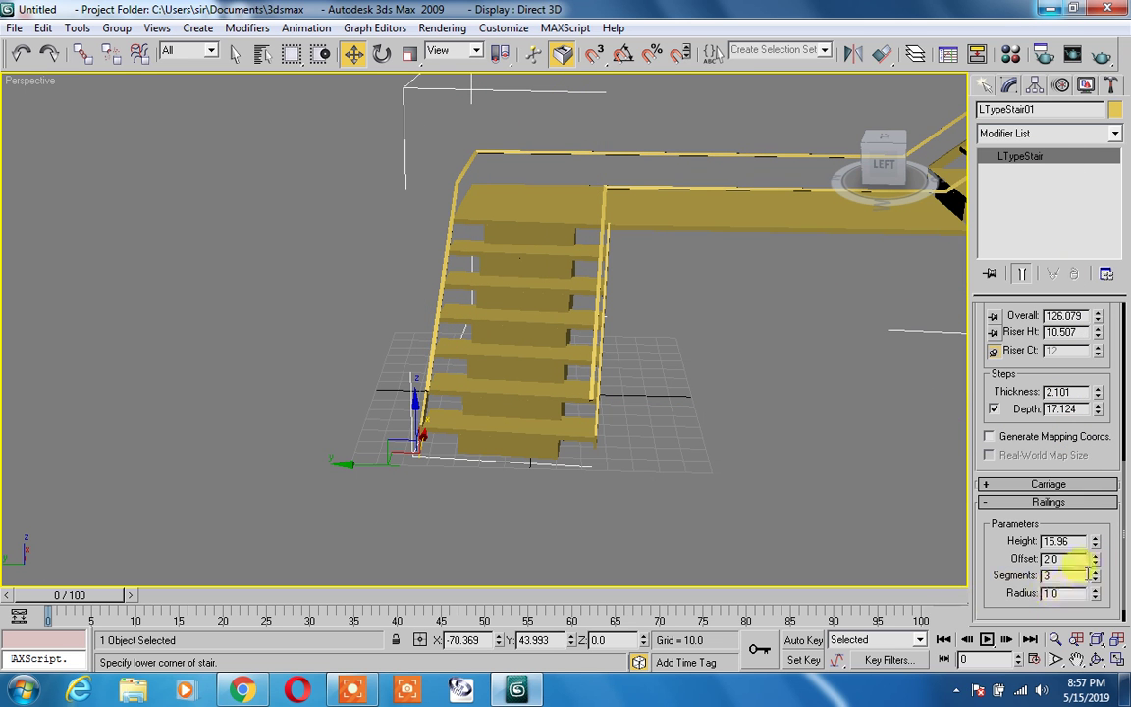
drag(1097, 570, 1050, 463)
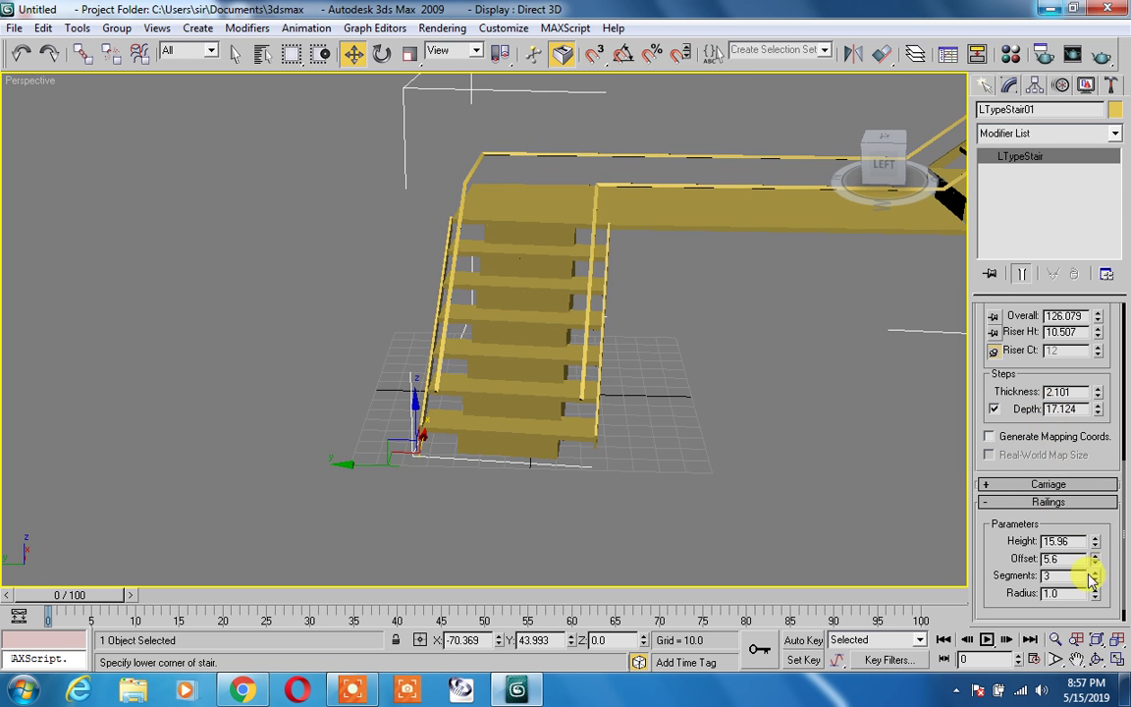
Step: Set the railing segments to 10 and the railing radius to 5.8
drag(1094, 577, 1070, 316)
drag(1059, 238, 1006, 363)
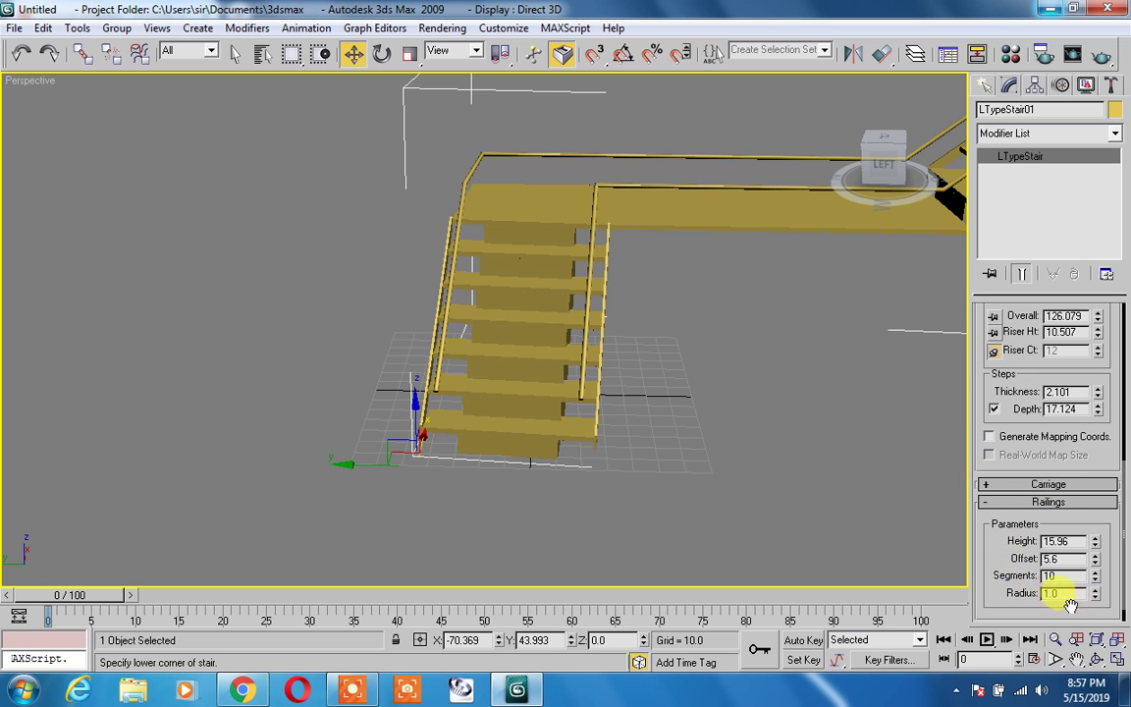
drag(1094, 586, 1058, 167)
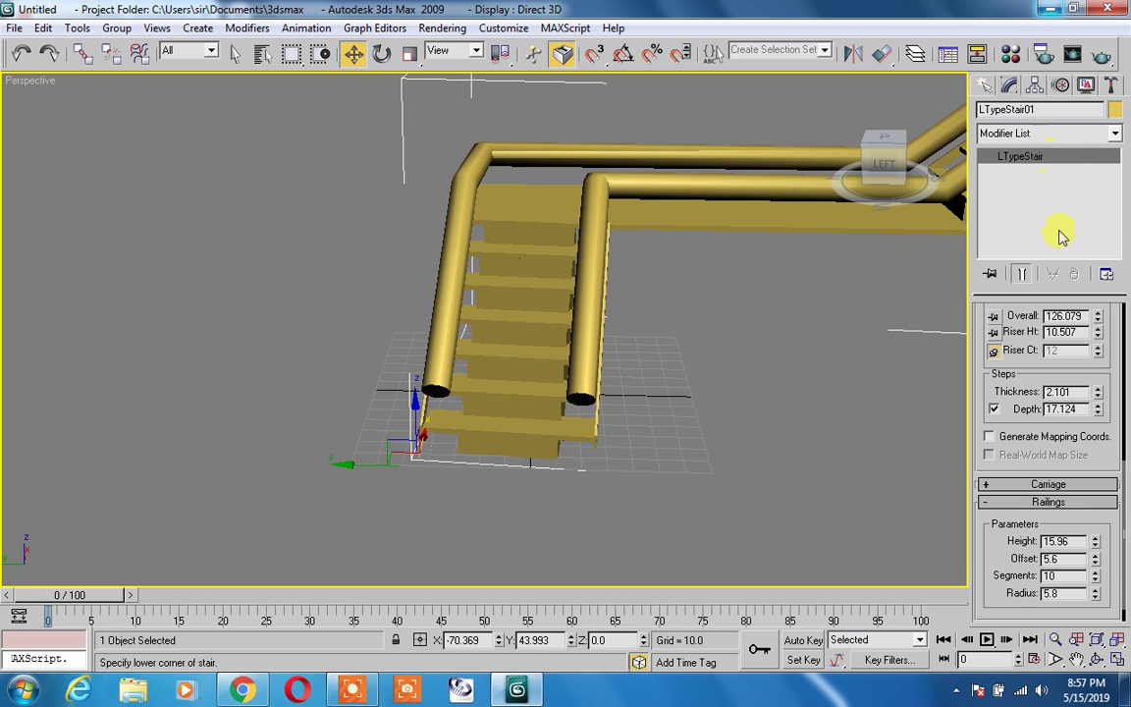
Step: Reduce the railing segments to 3 to inspect the angular rail profile, and settle on 12 segments
click(1095, 579)
drag(1095, 625, 1093, 697)
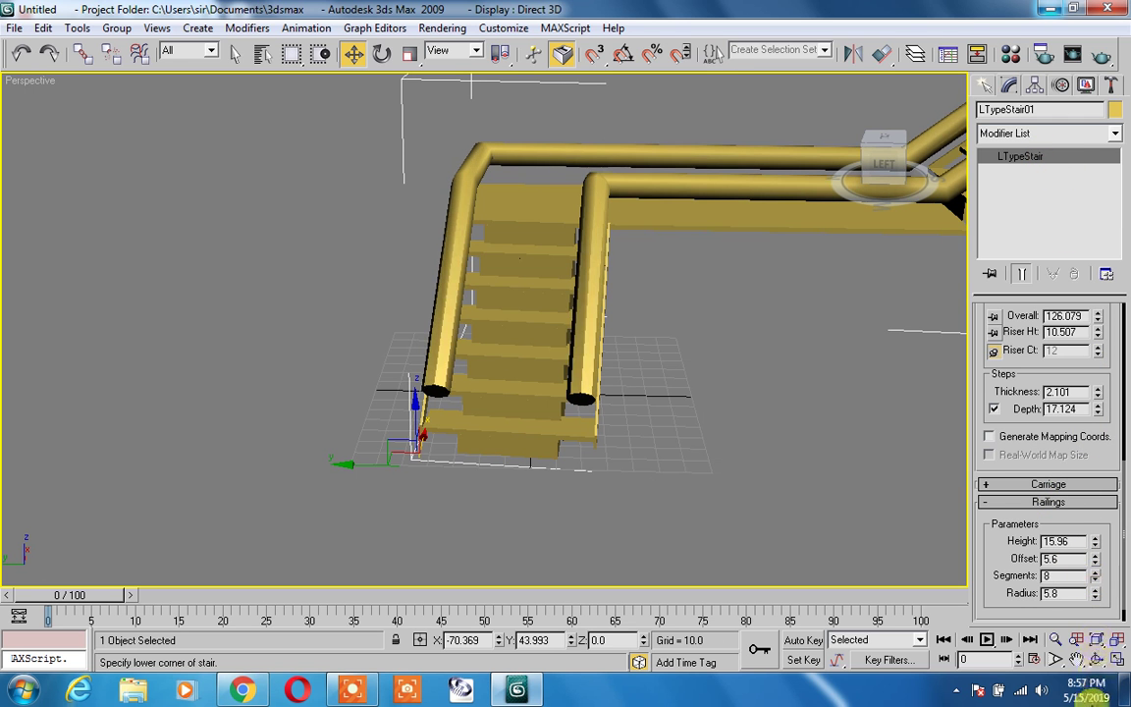
click(1094, 579)
click(1094, 579)
click(1094, 579)
click(1094, 579)
click(1094, 579)
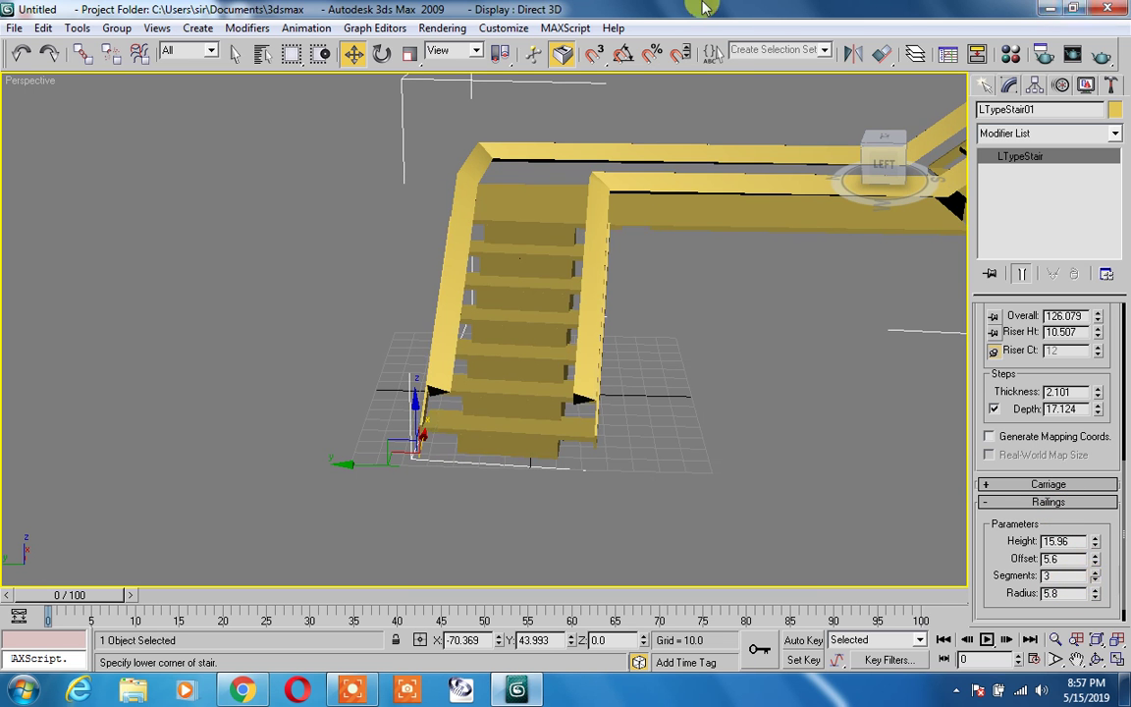
click(693, 293)
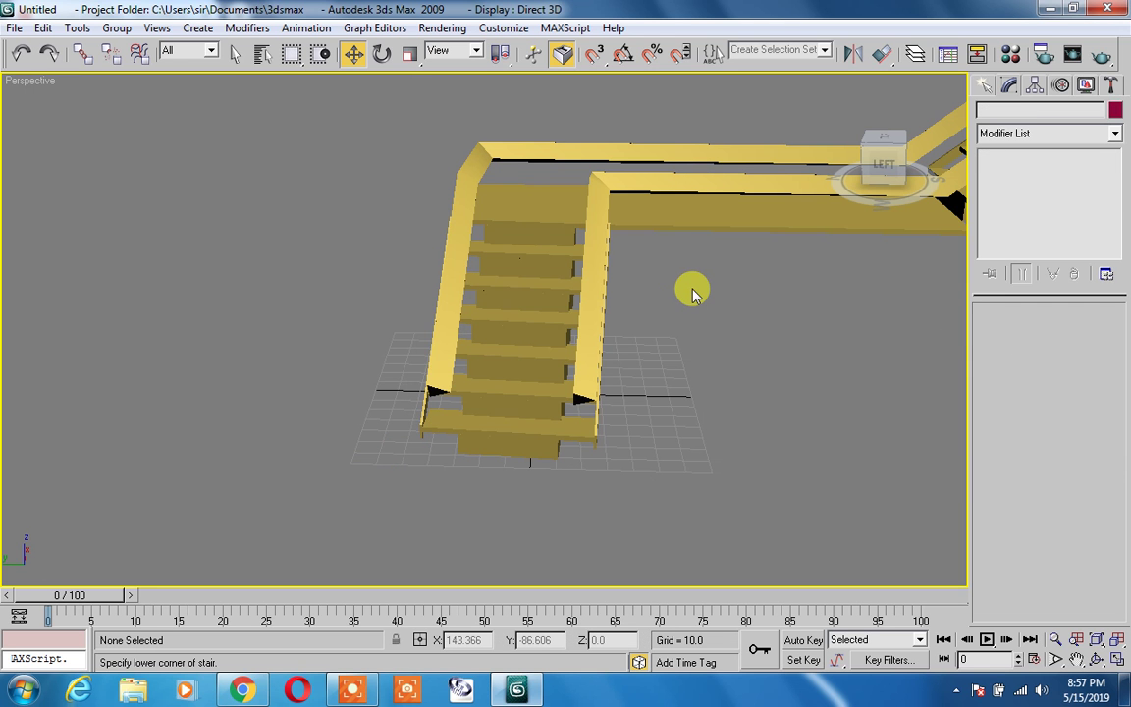
click(578, 297)
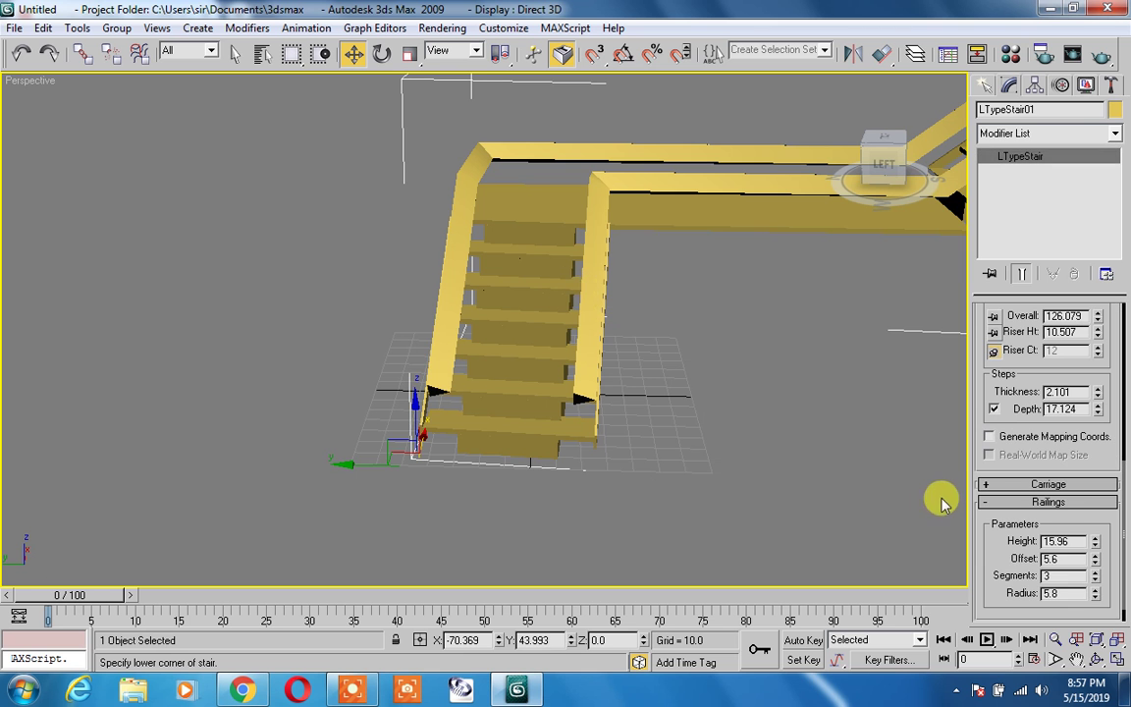
drag(1095, 579, 1095, 576)
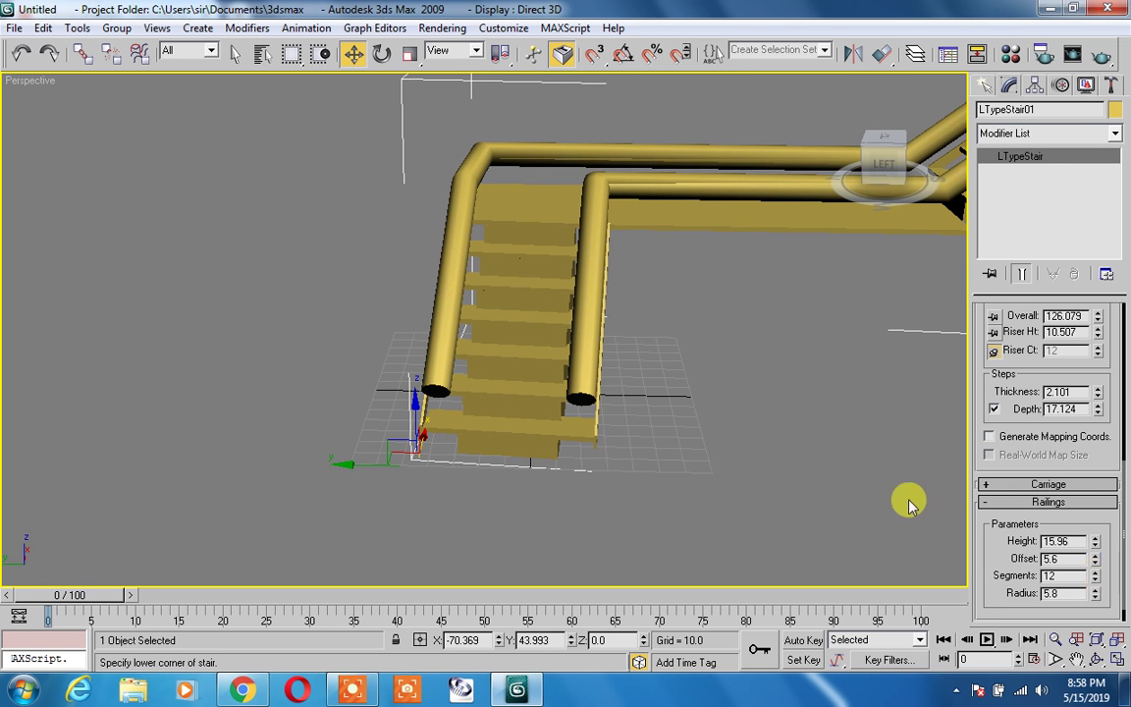
Step: Set the stair's stringer depth to 16.26, width to 6.25 and offset to 8.96, viewing the lower flight up close
click(986, 503)
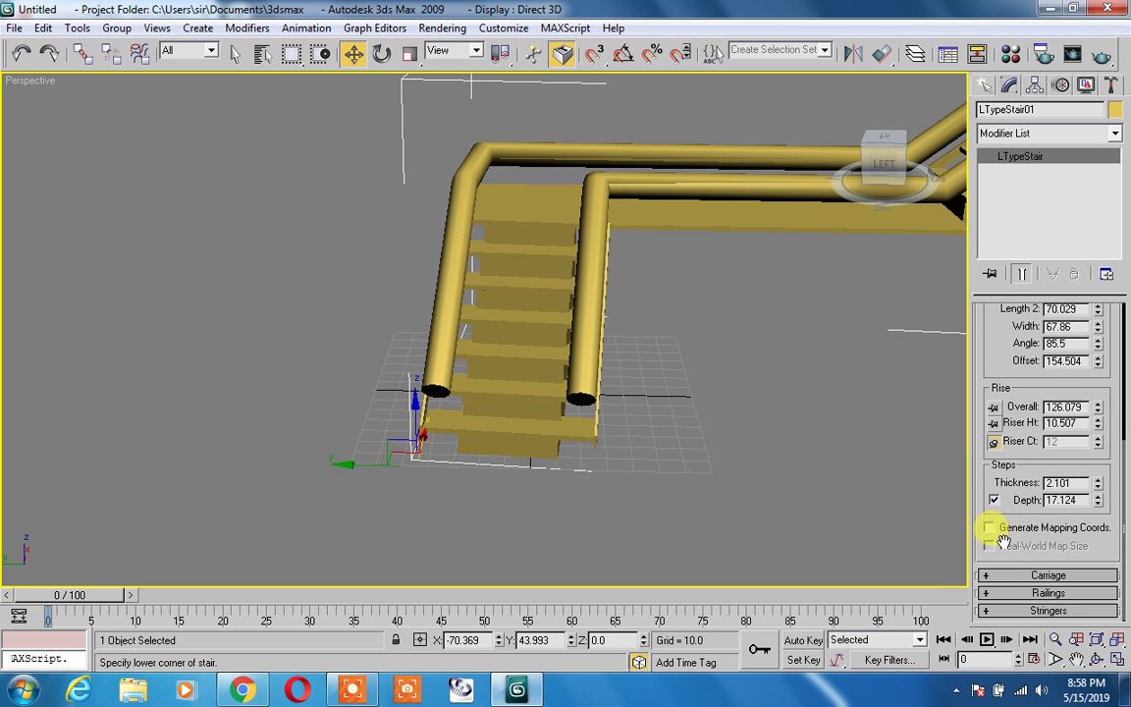
click(987, 611)
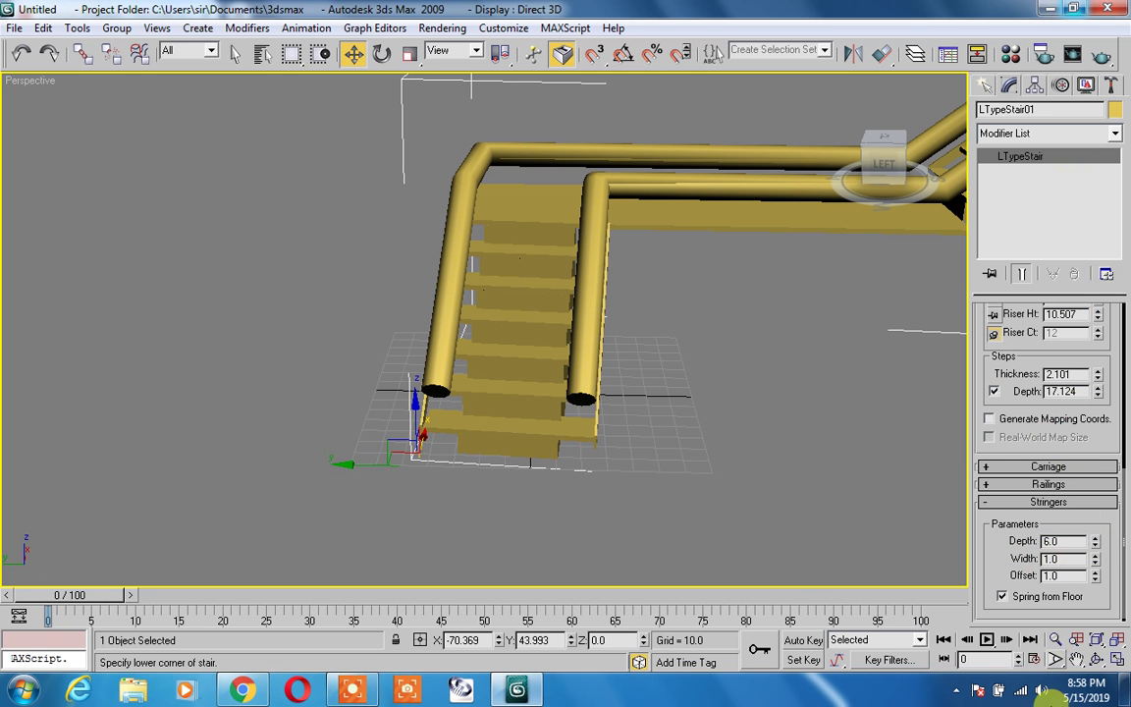
click(601, 503)
alt+middle_drag(339, 435, 658, 287)
scroll(658, 288, up, 4)
alt+middle_drag(724, 328, 81, 287)
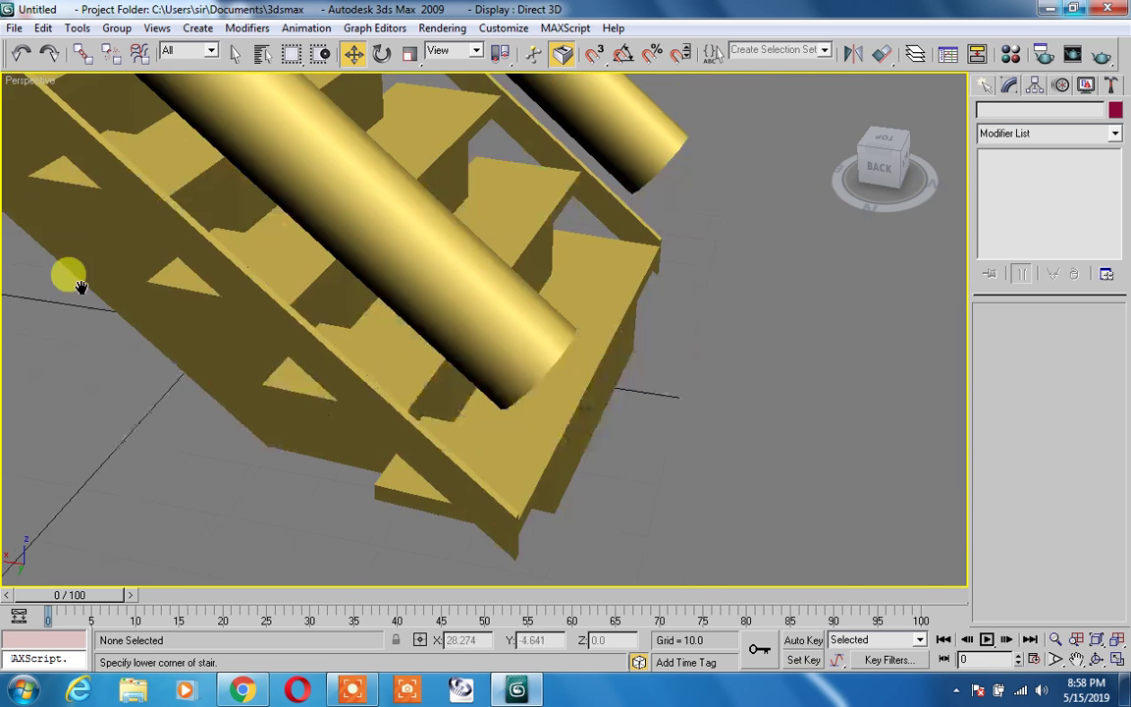
click(527, 416)
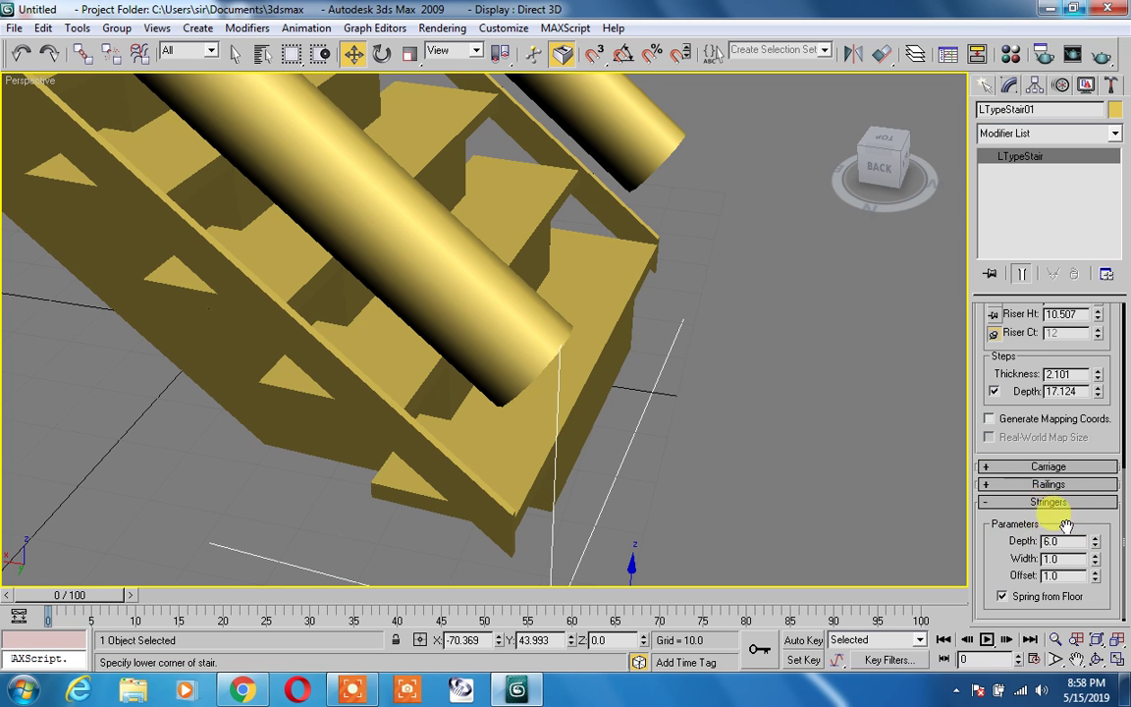
drag(1096, 540, 1070, 386)
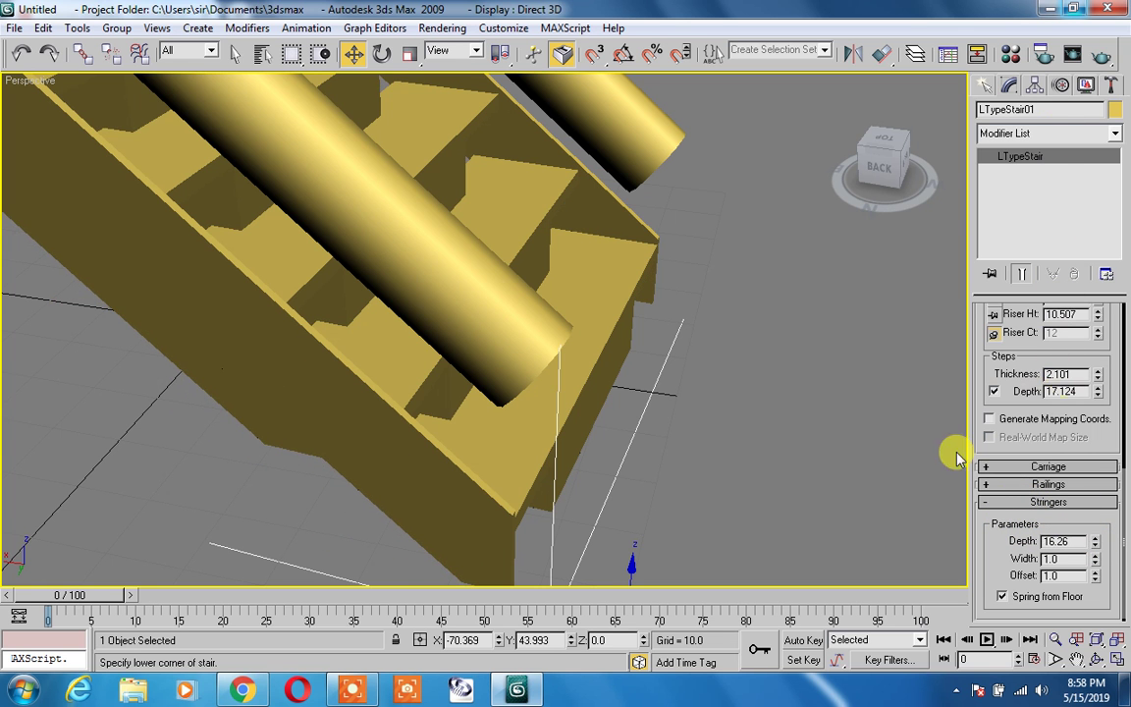
drag(1096, 560, 1006, 89)
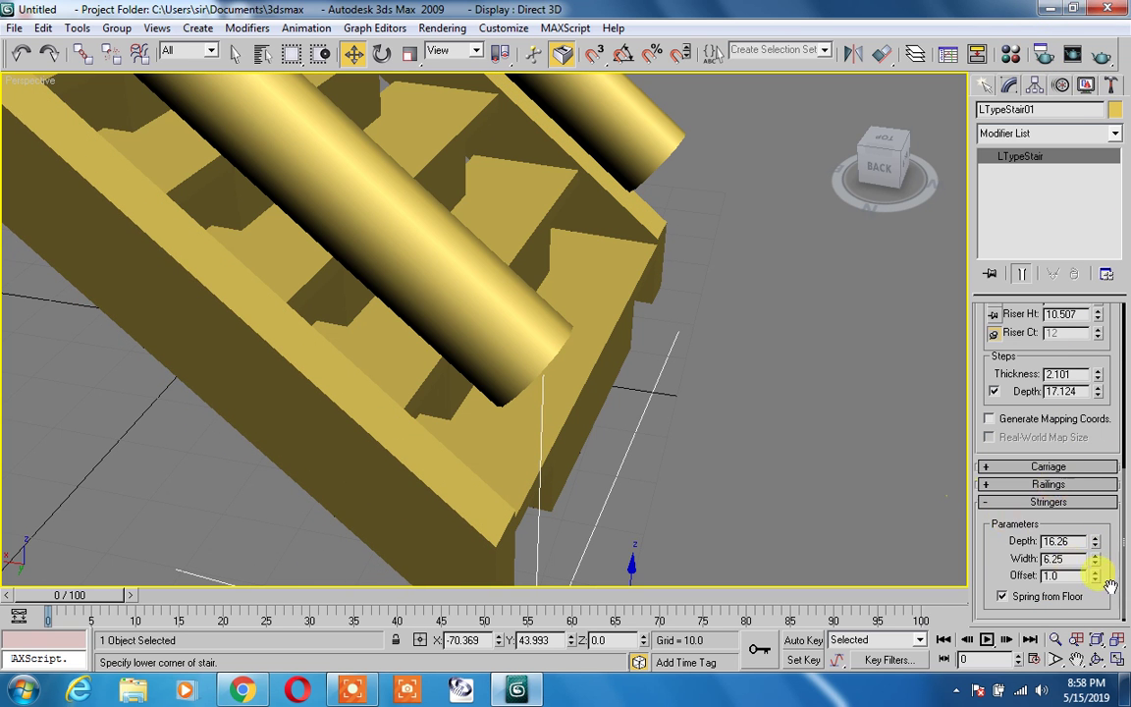
drag(1095, 577, 865, 366)
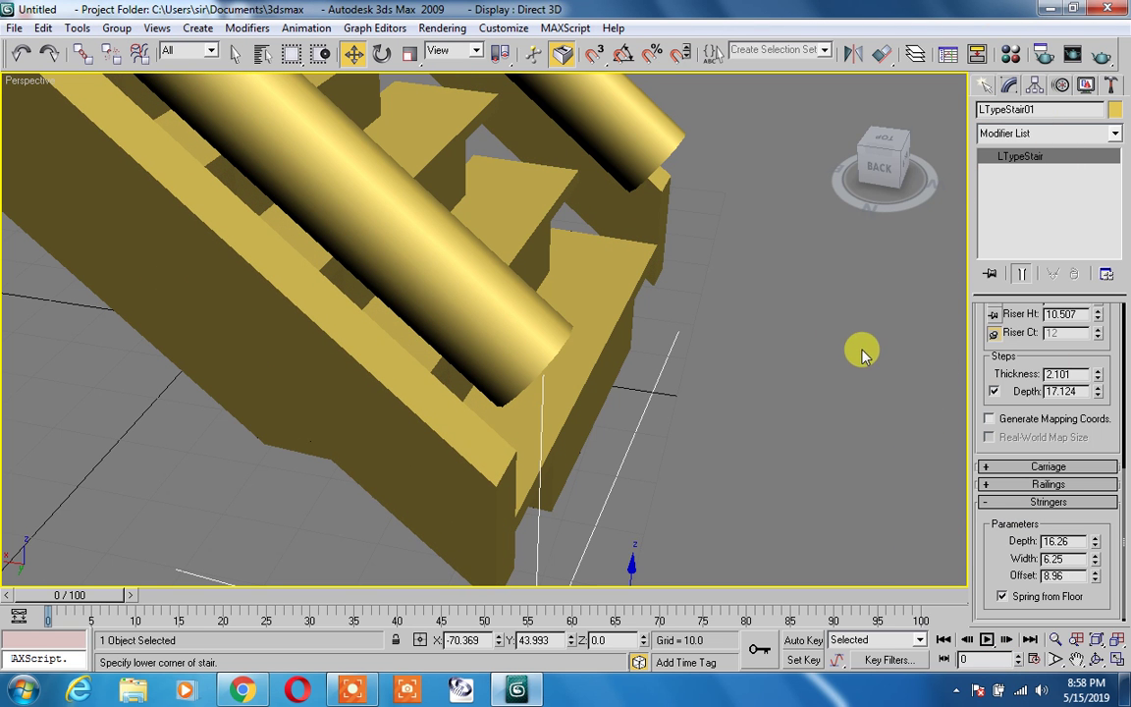
Step: Delete the L-type stair and its two leftover rail path shapes, leaving the scene empty
click(787, 354)
click(597, 273)
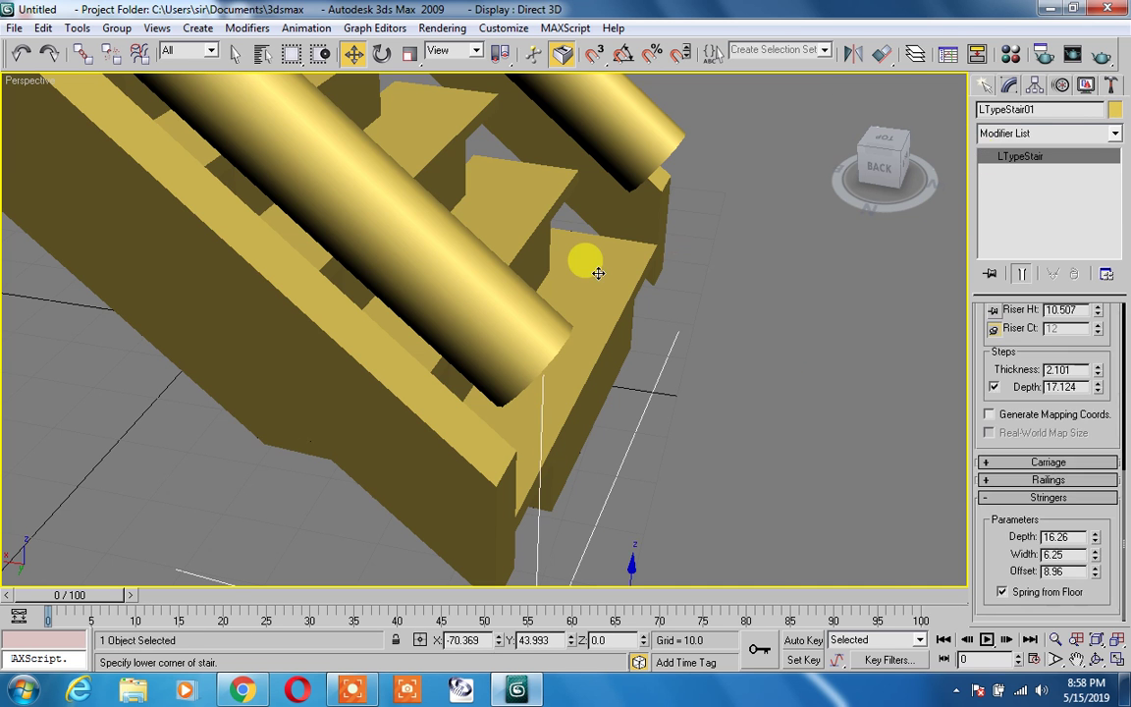
key(Delete)
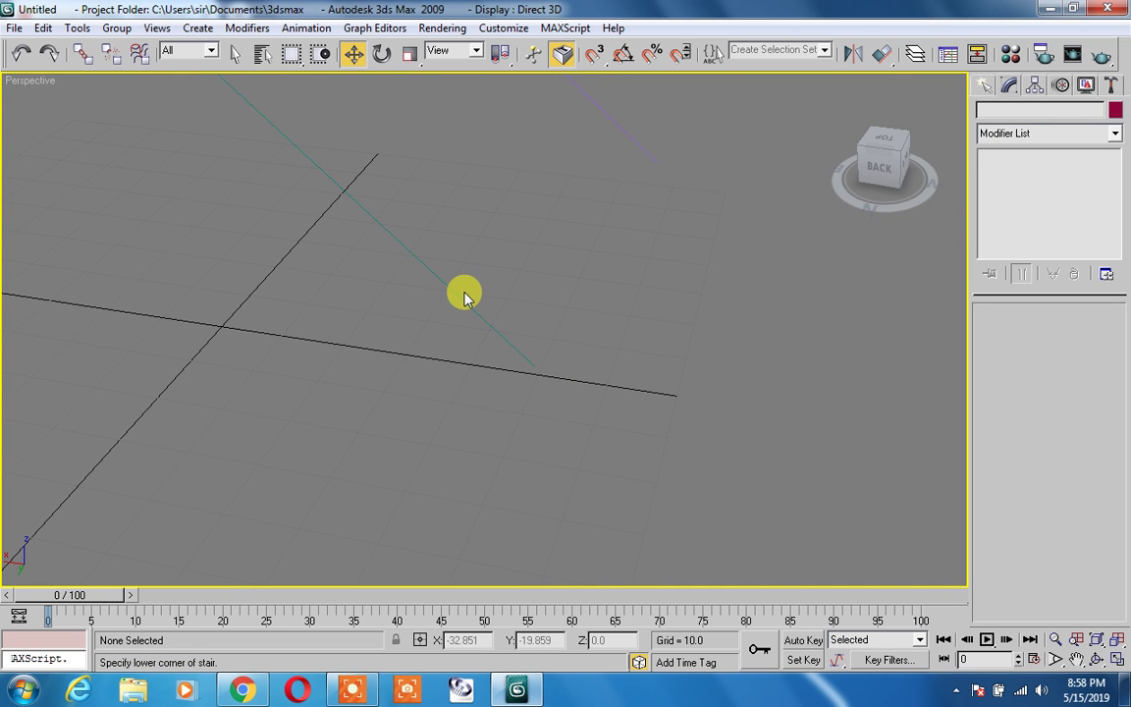
scroll(530, 308, down, 8)
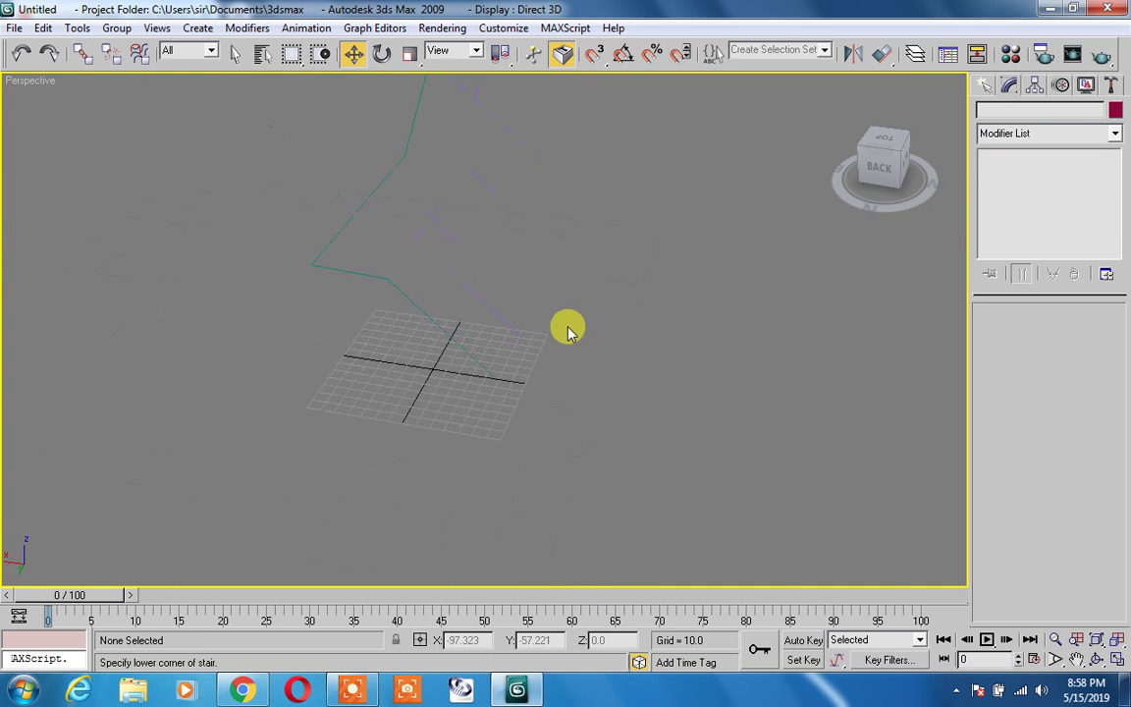
drag(516, 165, 280, 350)
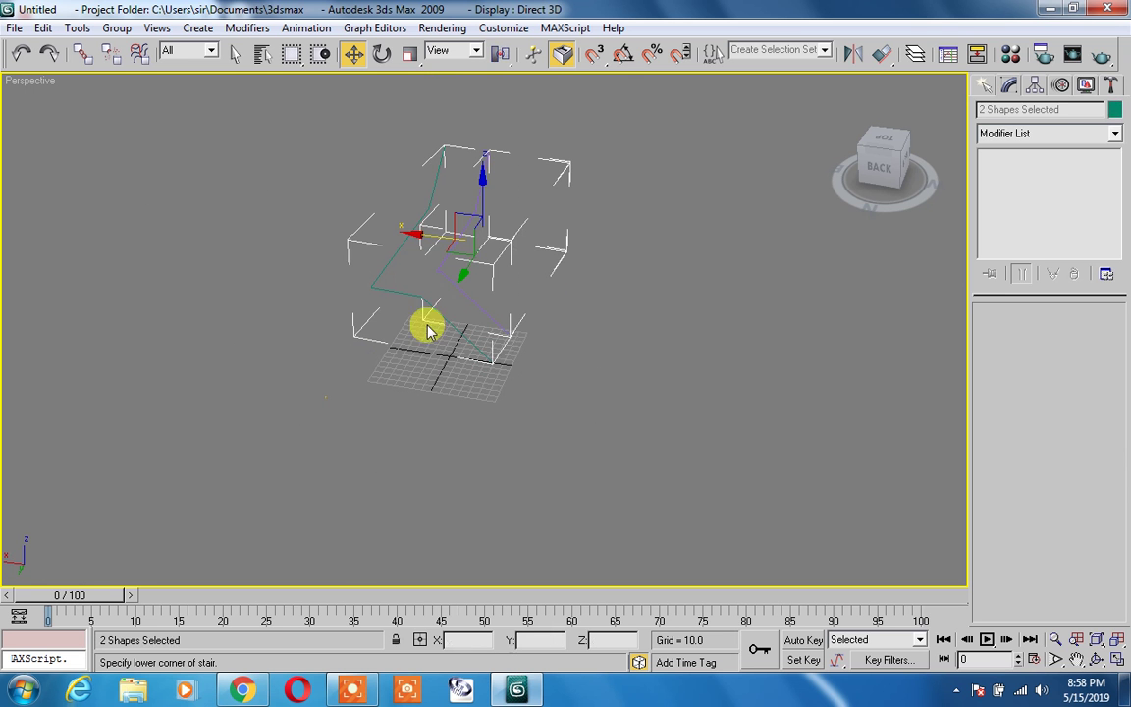
key(Delete)
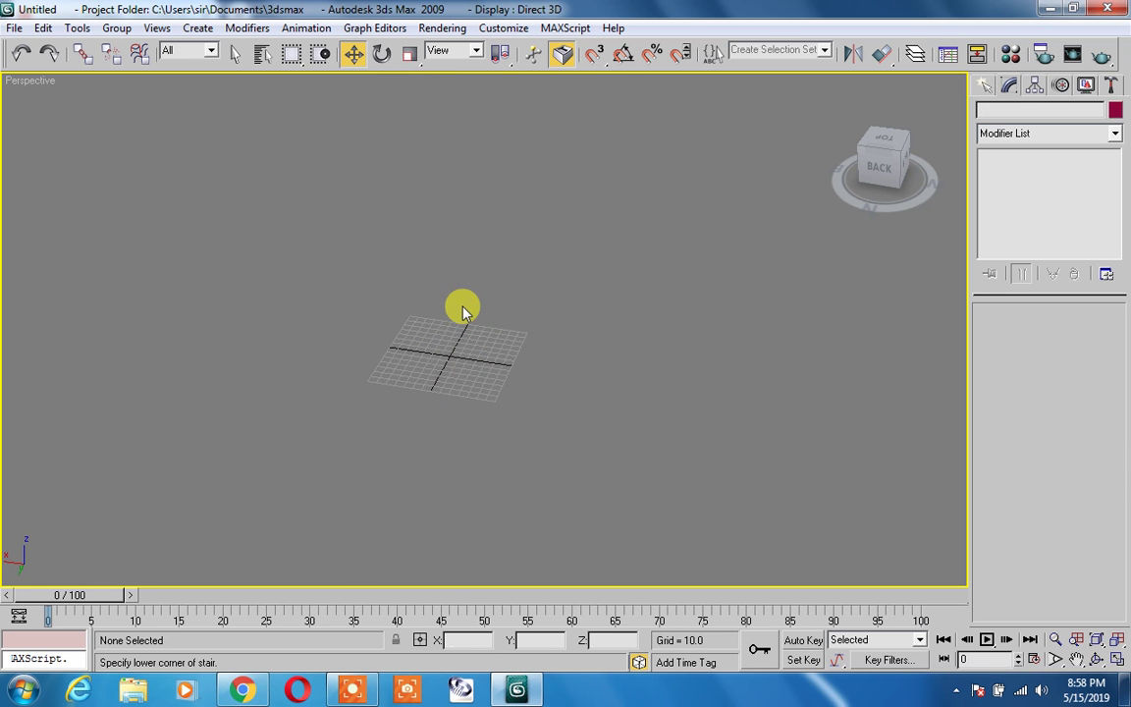
Step: Create an open, counterclockwise spiral stair near the grid's centre with a radius of about 100 and 0.75 revolutions
mouse_move(354, 690)
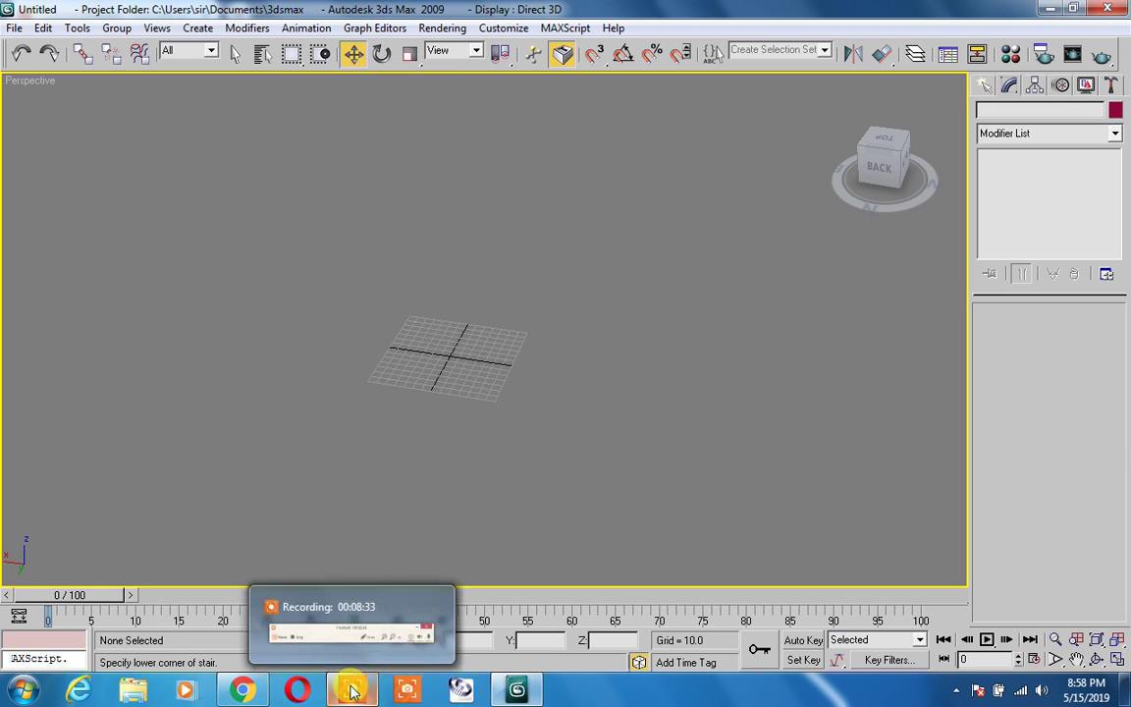
click(991, 91)
click(1082, 198)
drag(420, 365, 457, 406)
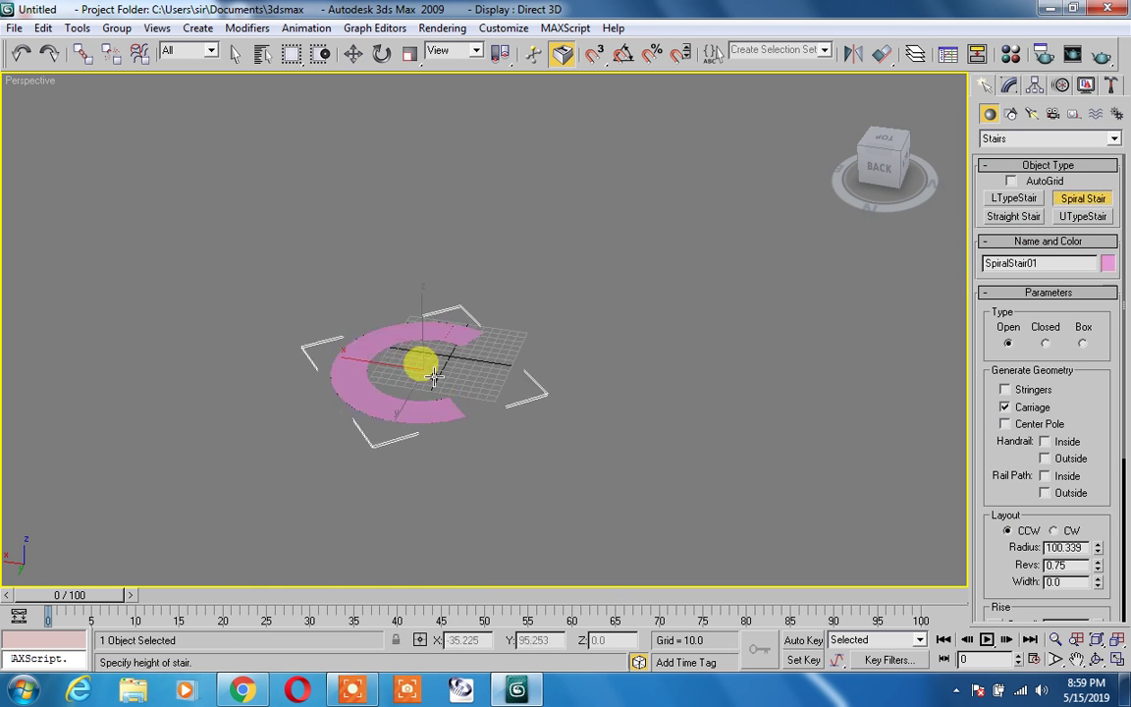
click(417, 165)
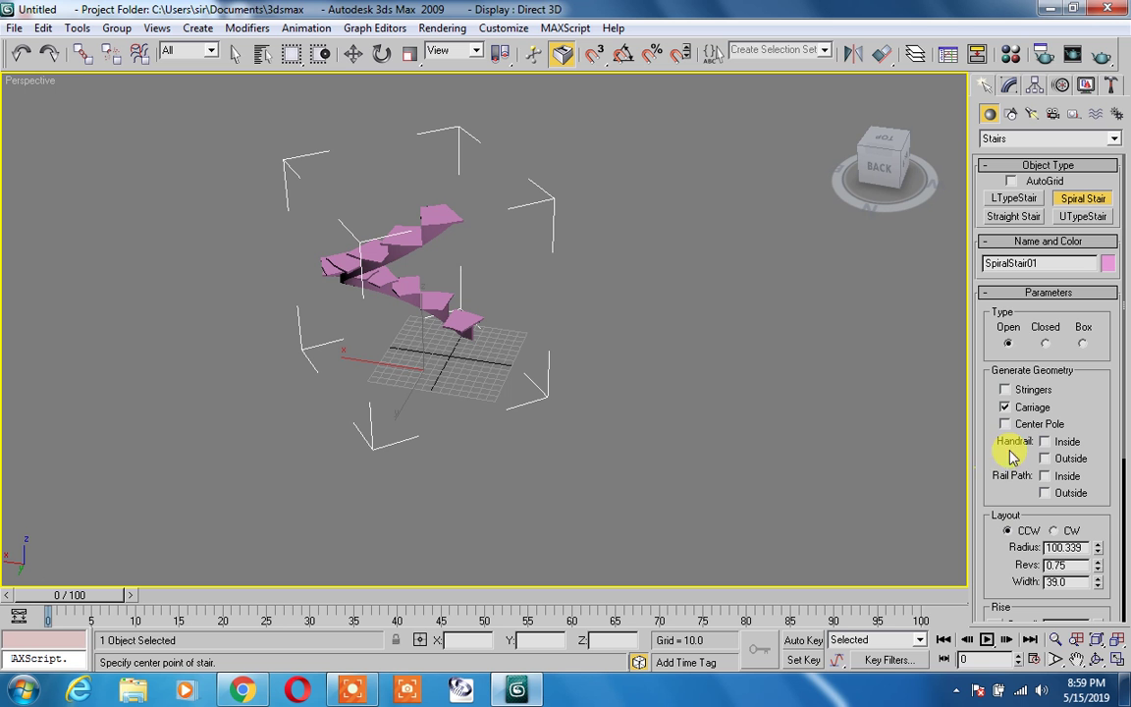
Step: Try the closed type on the spiral stair, then settle on the box type
click(1044, 344)
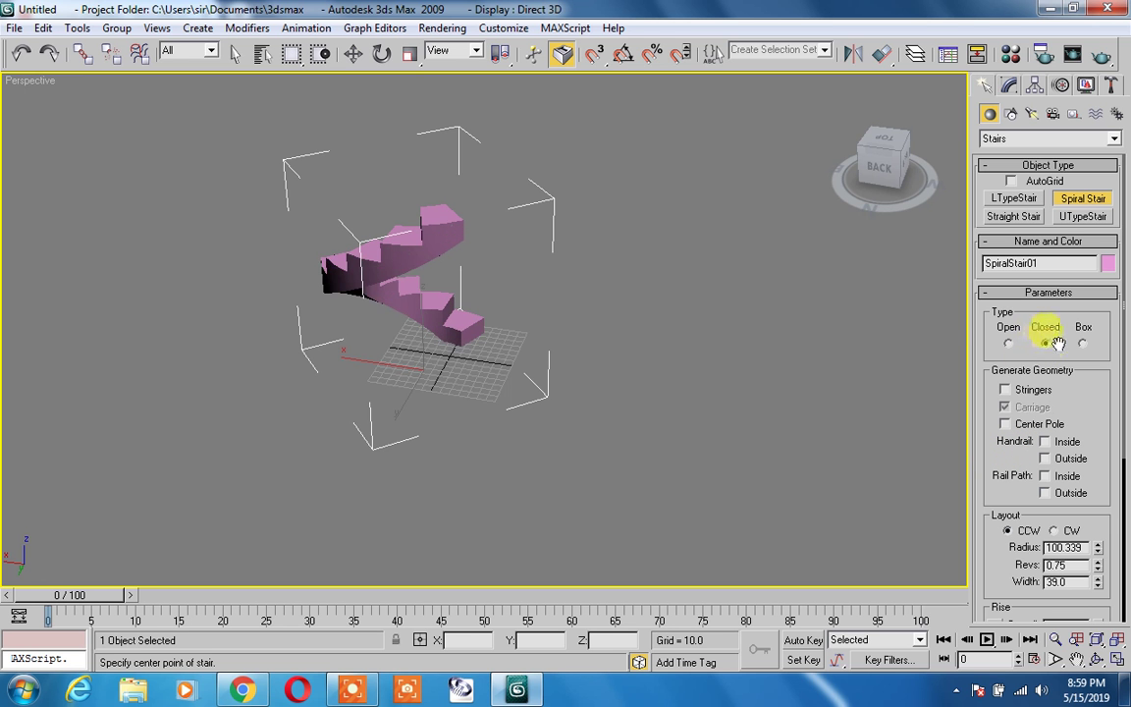
alt+middle_drag(667, 322, 273, 290)
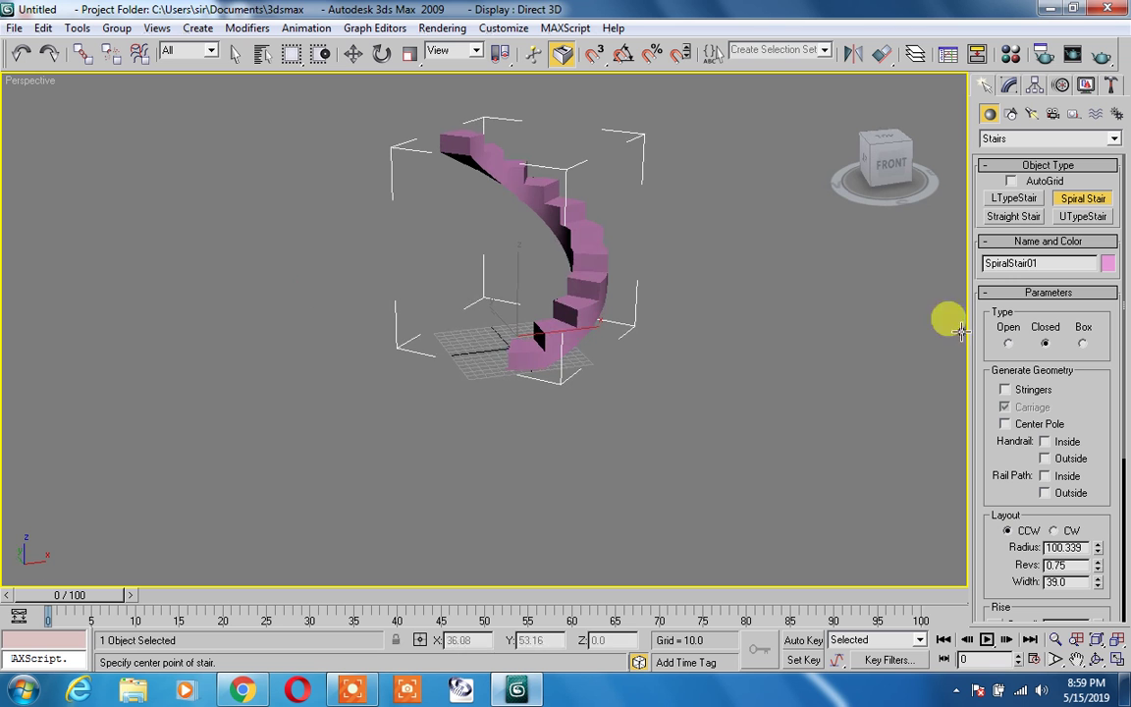
click(1083, 343)
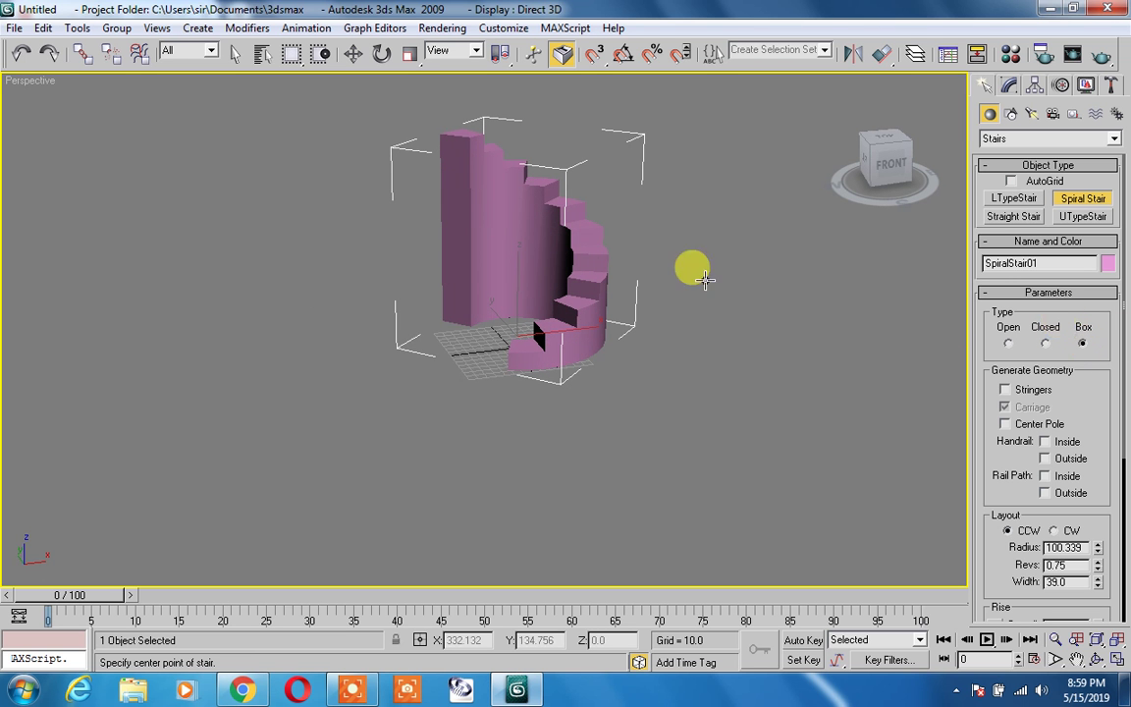
alt+middle_drag(785, 293, 807, 345)
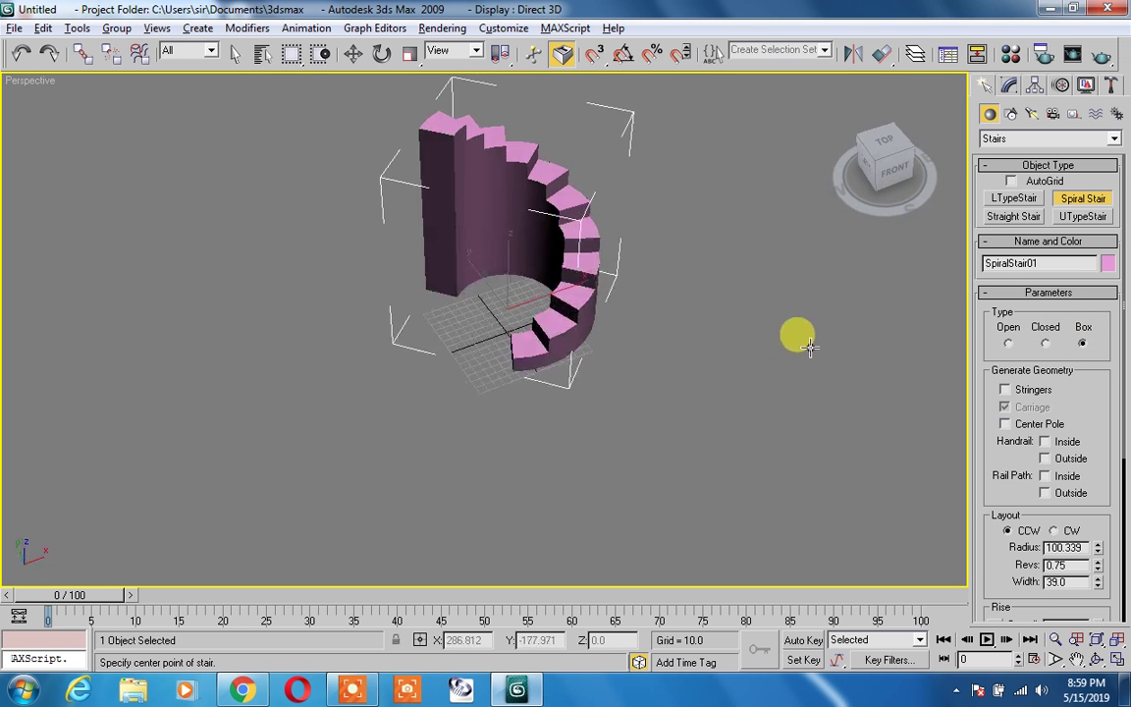
Step: Generate stringers on the spiral stair and inspect them up close along the lower steps
click(1003, 391)
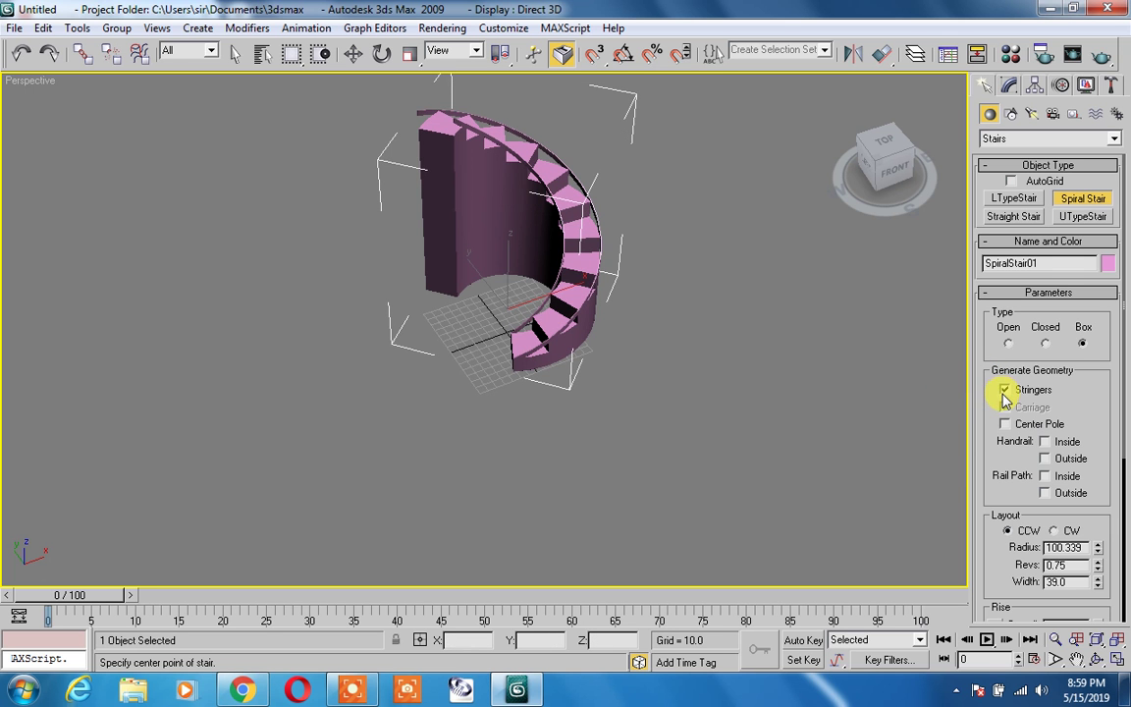
click(1044, 442)
click(1045, 443)
click(1047, 447)
click(1046, 446)
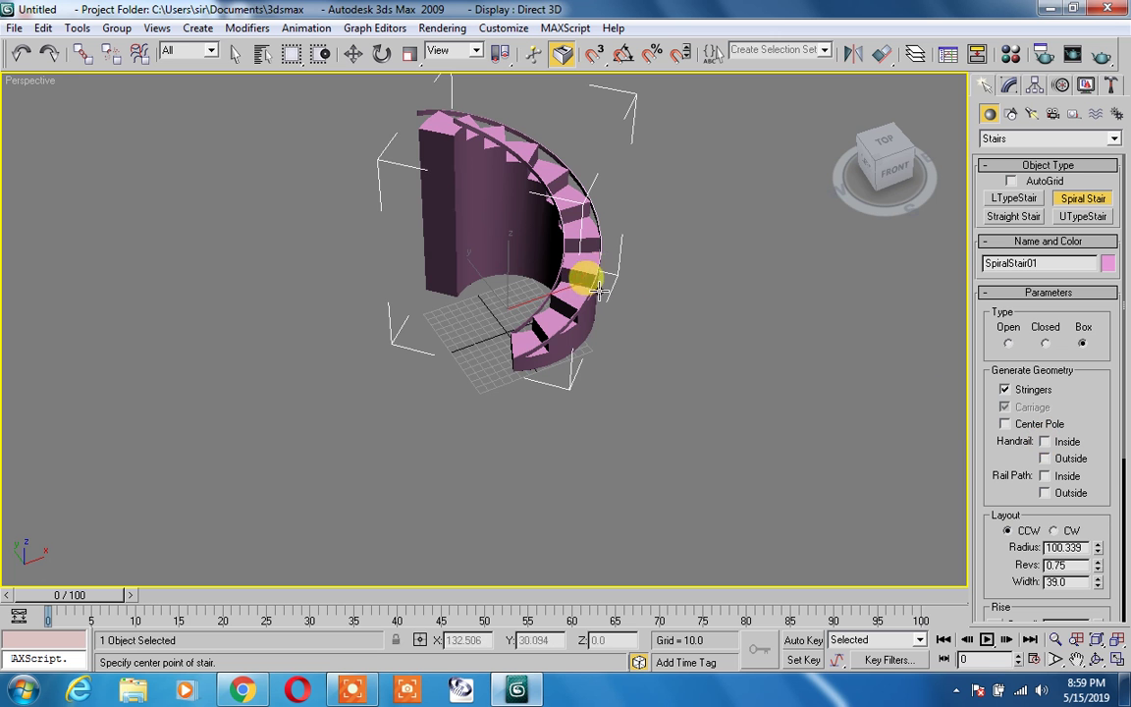
middle_drag(576, 258, 583, 317)
scroll(584, 306, up, 5)
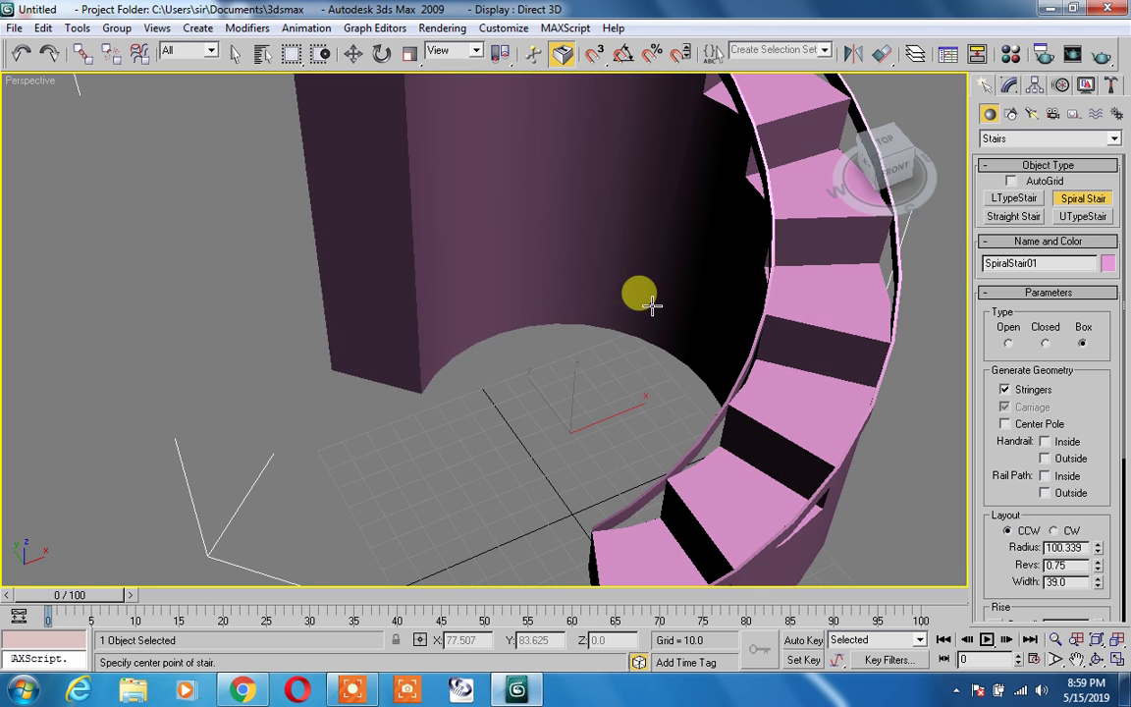
alt+middle_drag(720, 310, 638, 285)
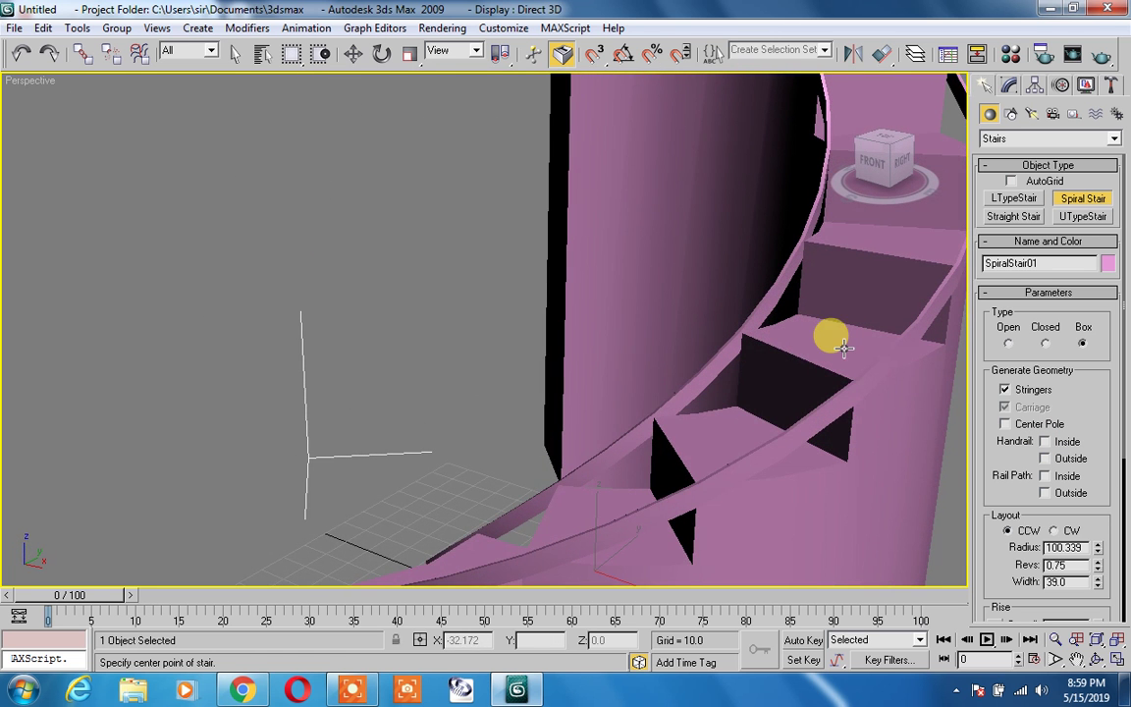
Step: Generate inside and outside handrails and an outside rail path on the spiral stair
click(1045, 444)
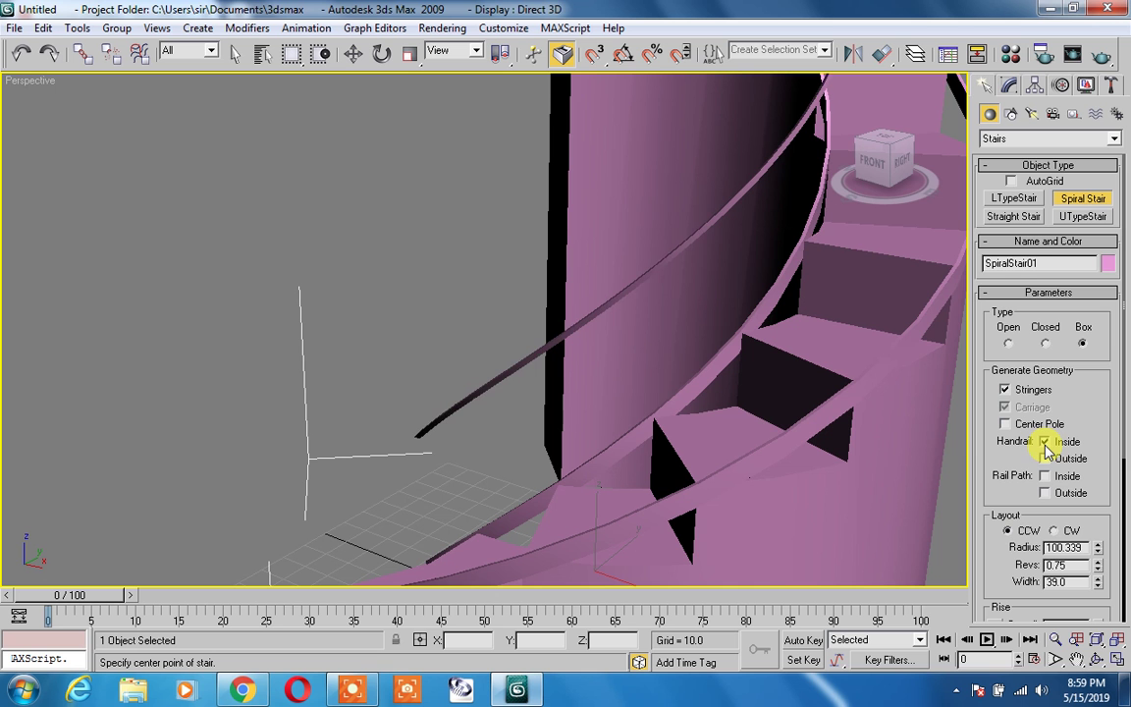
click(1046, 459)
scroll(972, 432, down, 2)
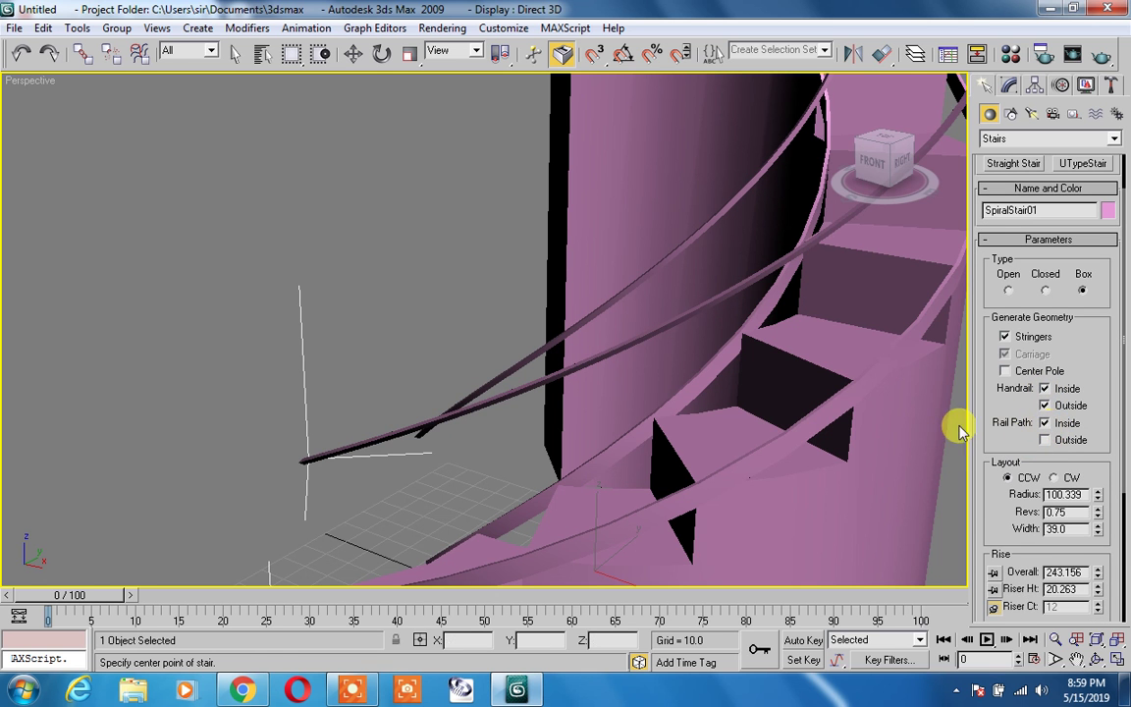
scroll(727, 358, down, 5)
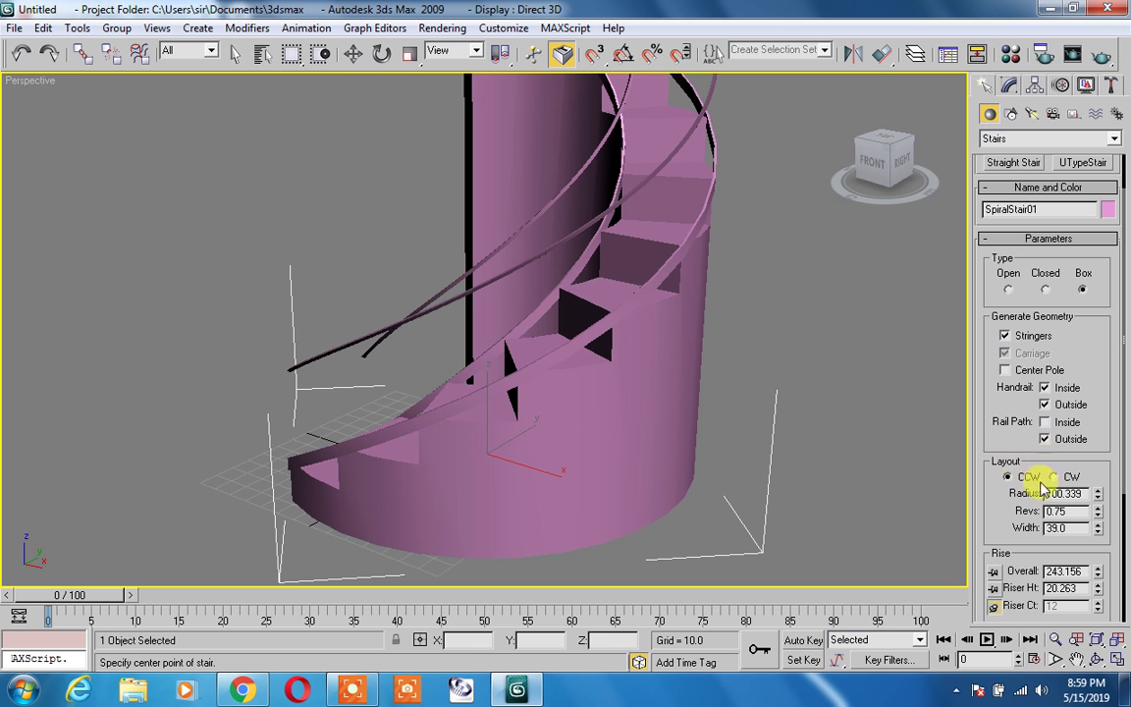
Step: Try the clockwise layout on the spiral stair and return it to counterclockwise
drag(1002, 510, 1065, 440)
click(1055, 421)
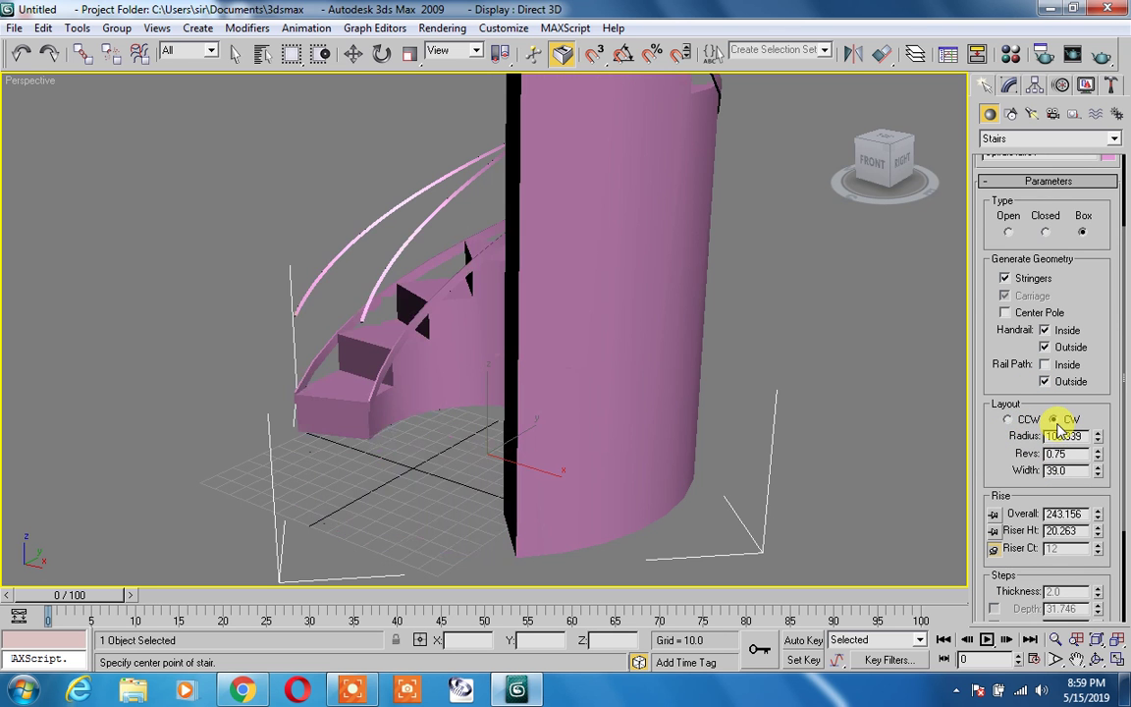
scroll(517, 434, down, 4)
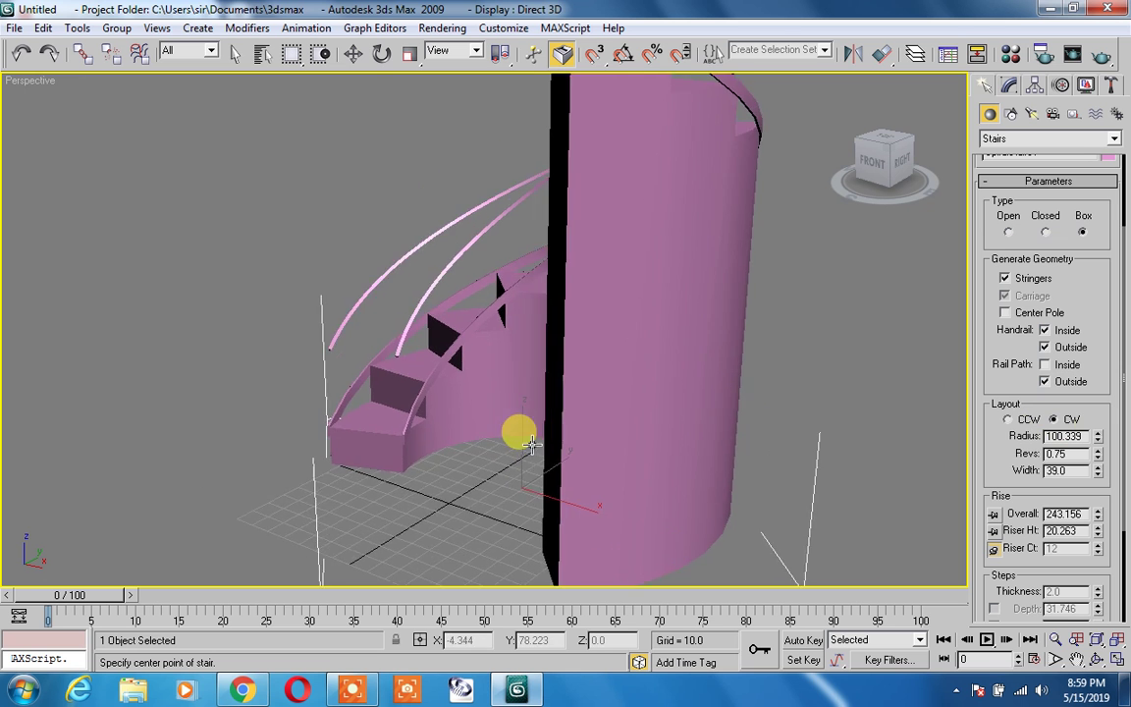
scroll(538, 441, down, 2)
click(1008, 420)
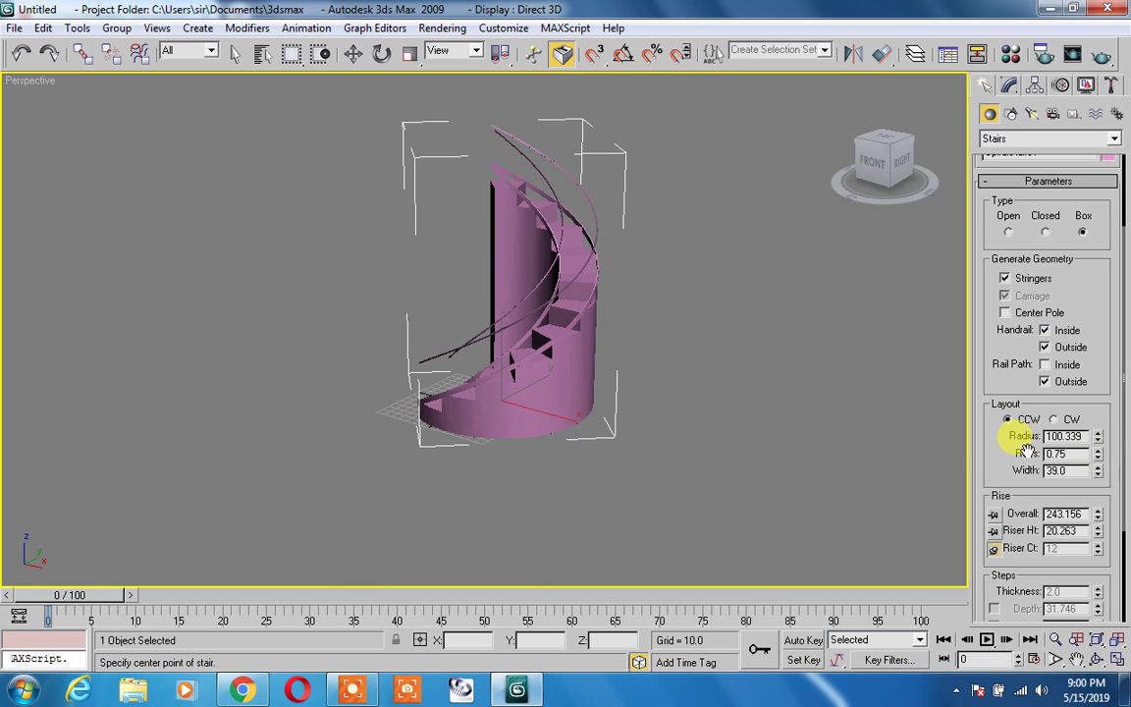
Step: Set the spiral stair's radius to 117.397, width to 61.23 and overall rise to 233.138
drag(1097, 439, 1083, 95)
drag(1098, 189, 1072, 420)
drag(1026, 492, 970, 298)
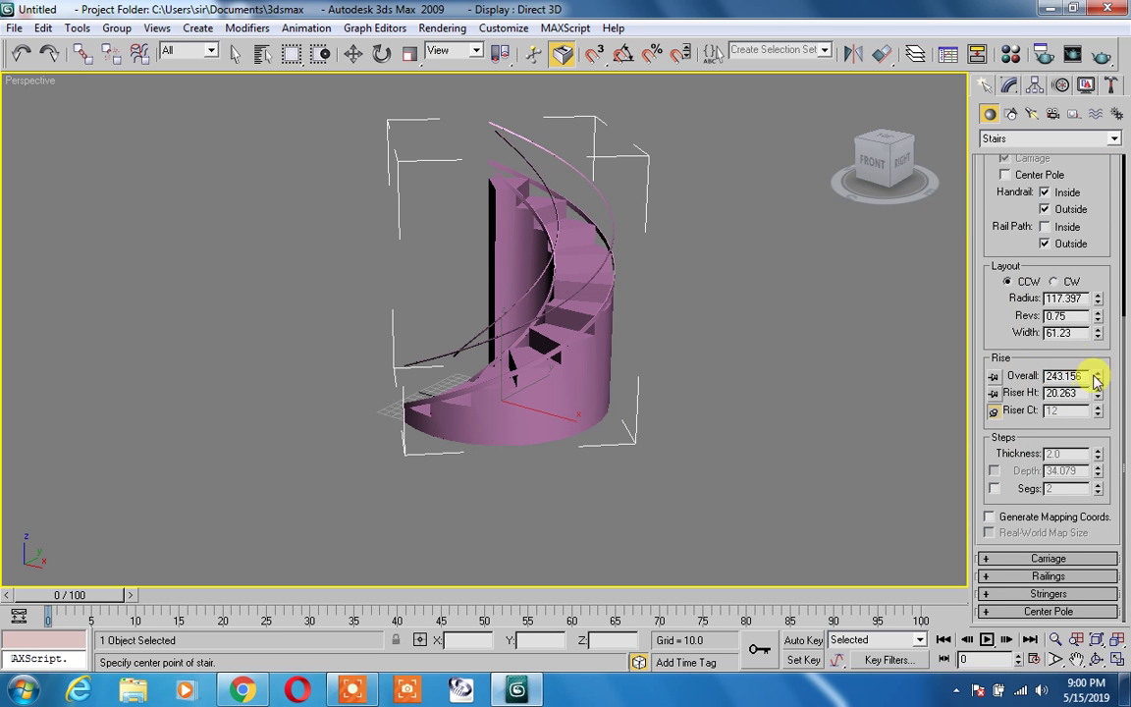
drag(1097, 380, 1042, 413)
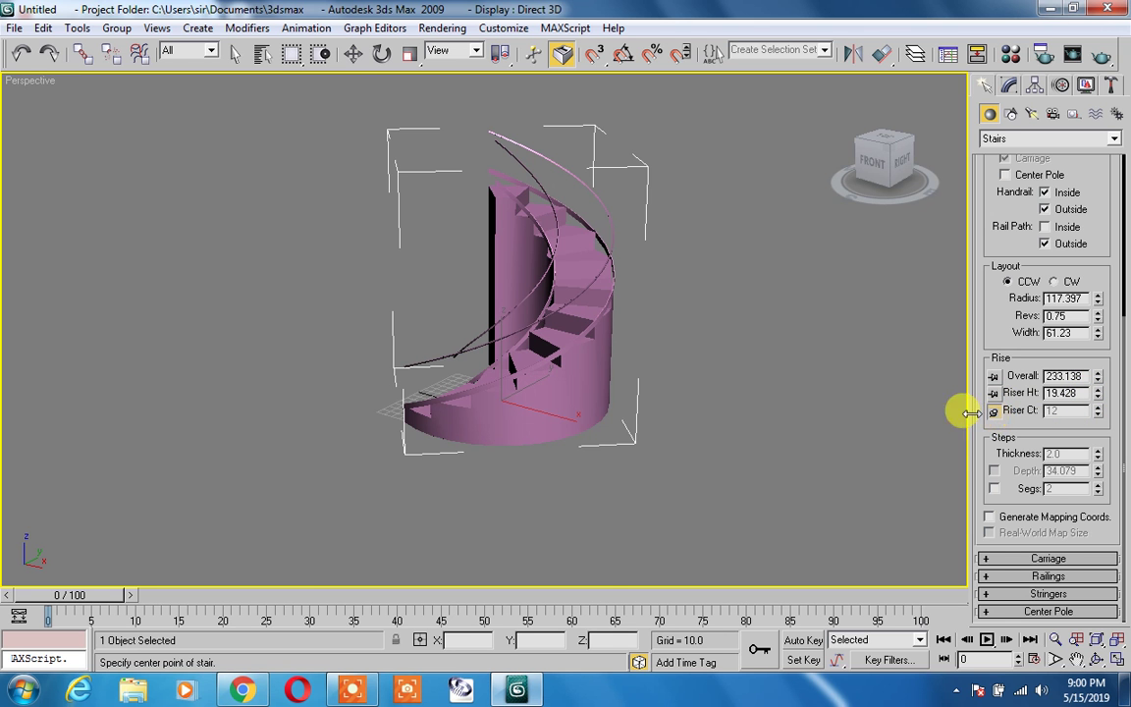
click(879, 402)
right_click(811, 404)
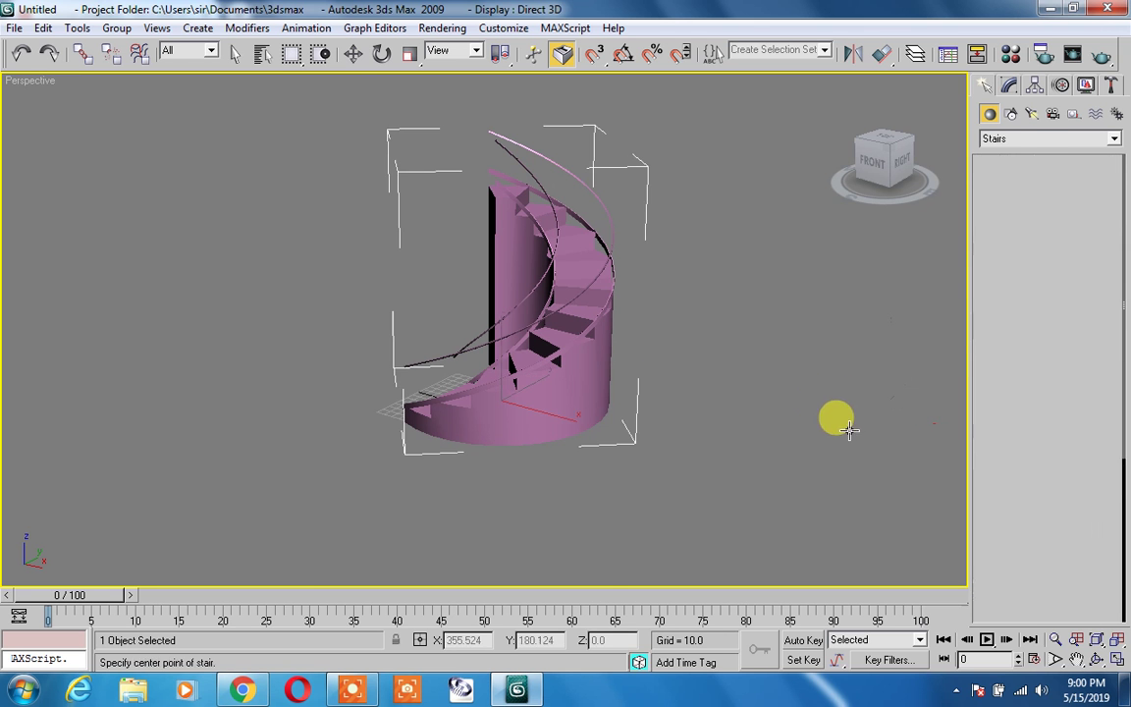
drag(570, 320, 702, 309)
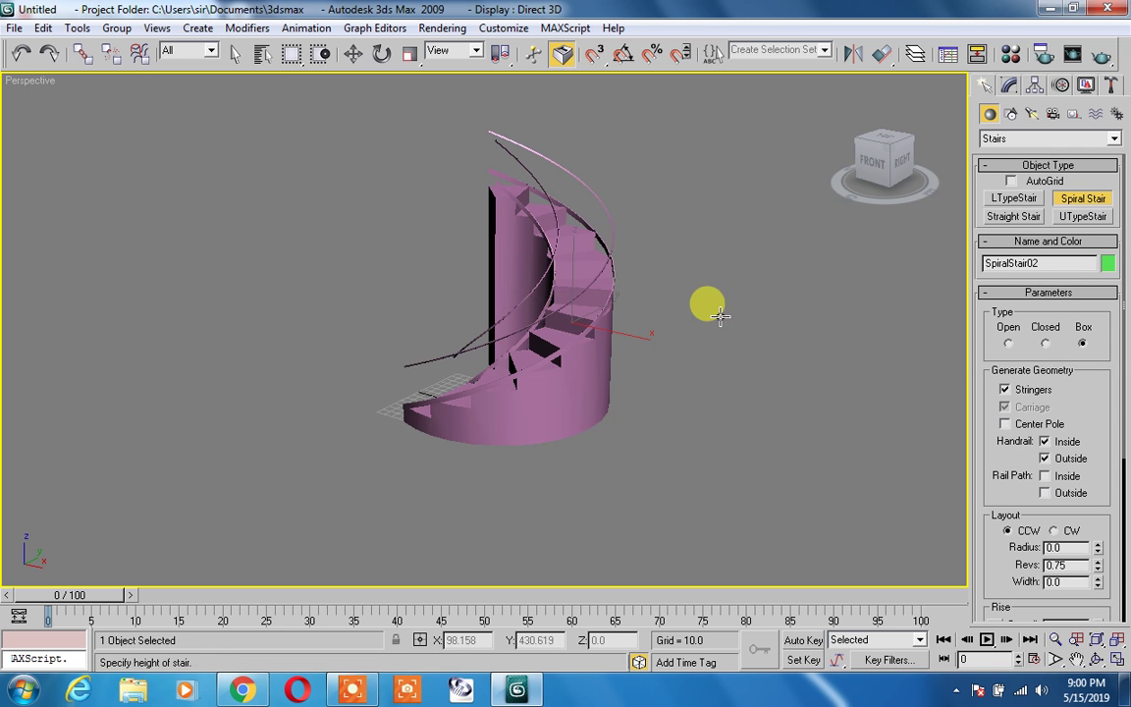
right_click(485, 138)
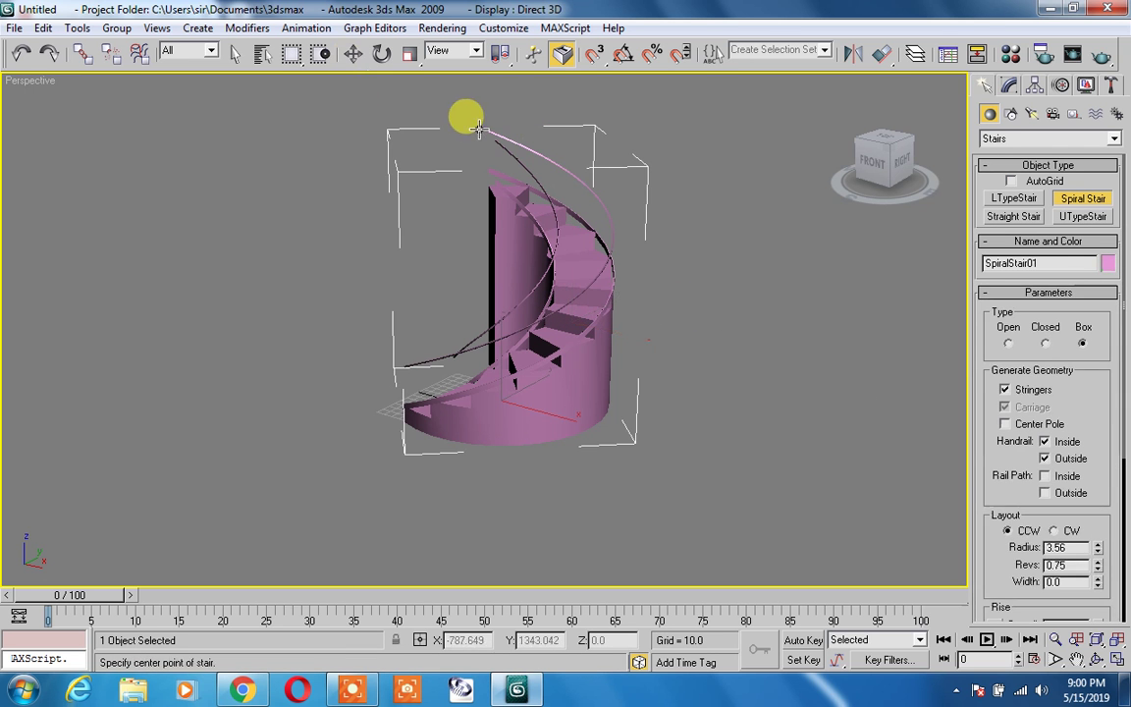
Step: Reopen the existing spiral stair's parameters for editing and examine its rise, step and carriage settings
click(357, 61)
click(311, 148)
click(519, 245)
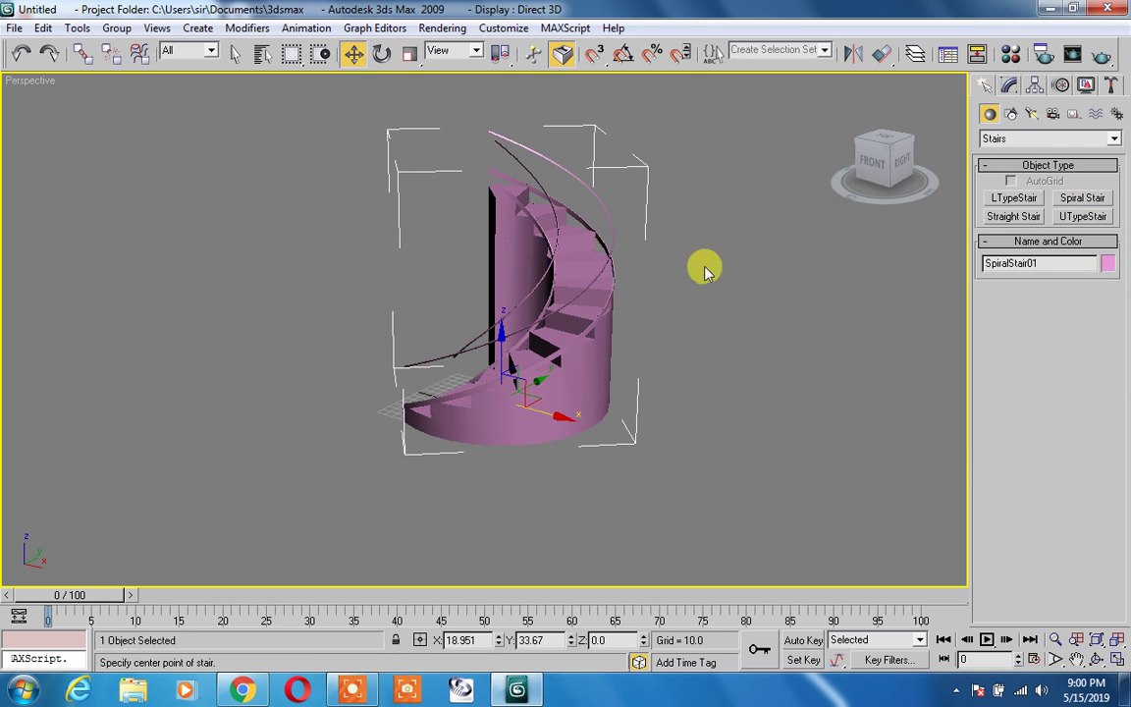
click(1010, 88)
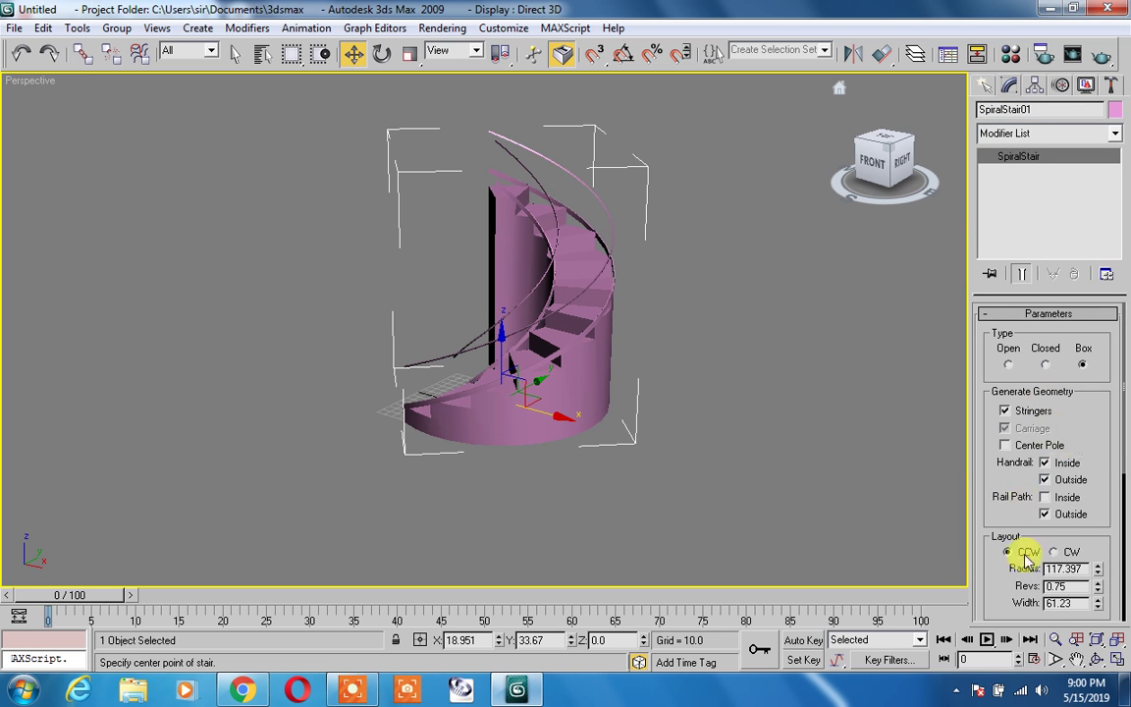
drag(1021, 589, 1016, 338)
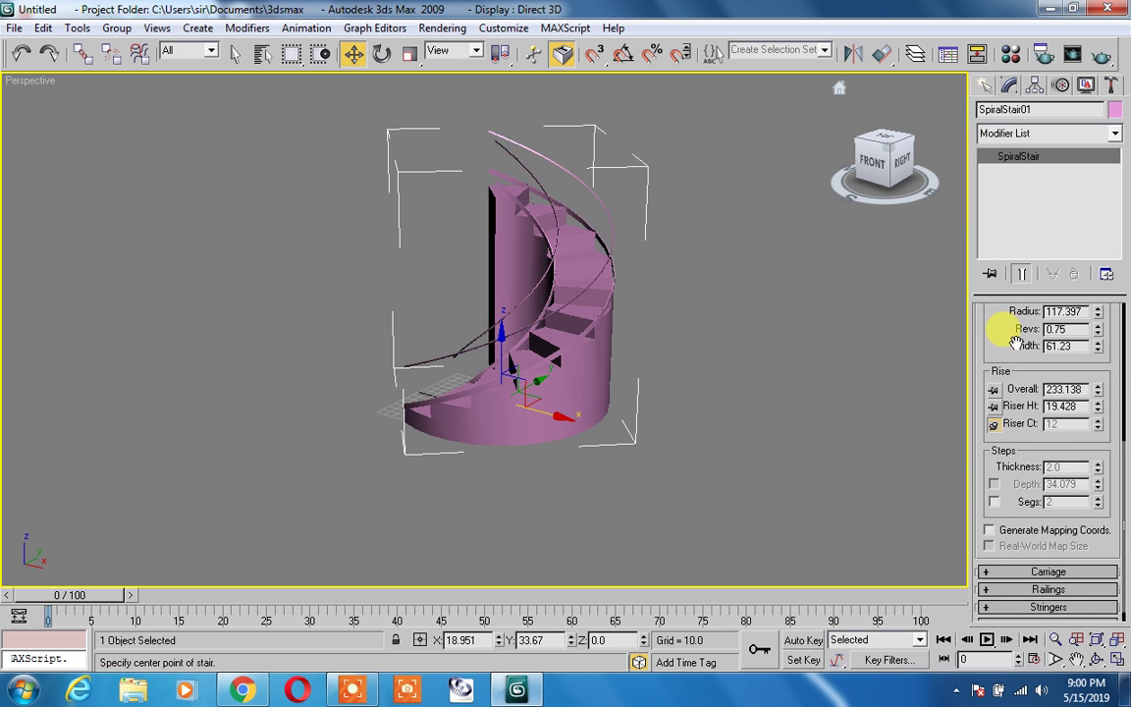
drag(1021, 541, 1020, 459)
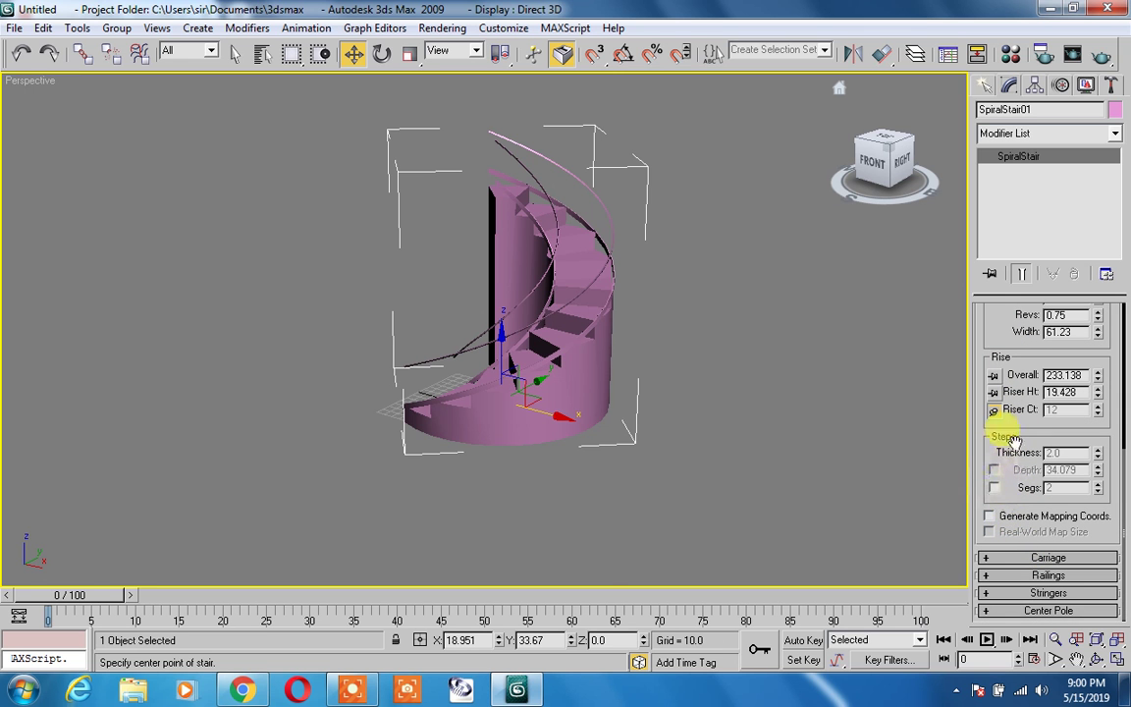
click(986, 558)
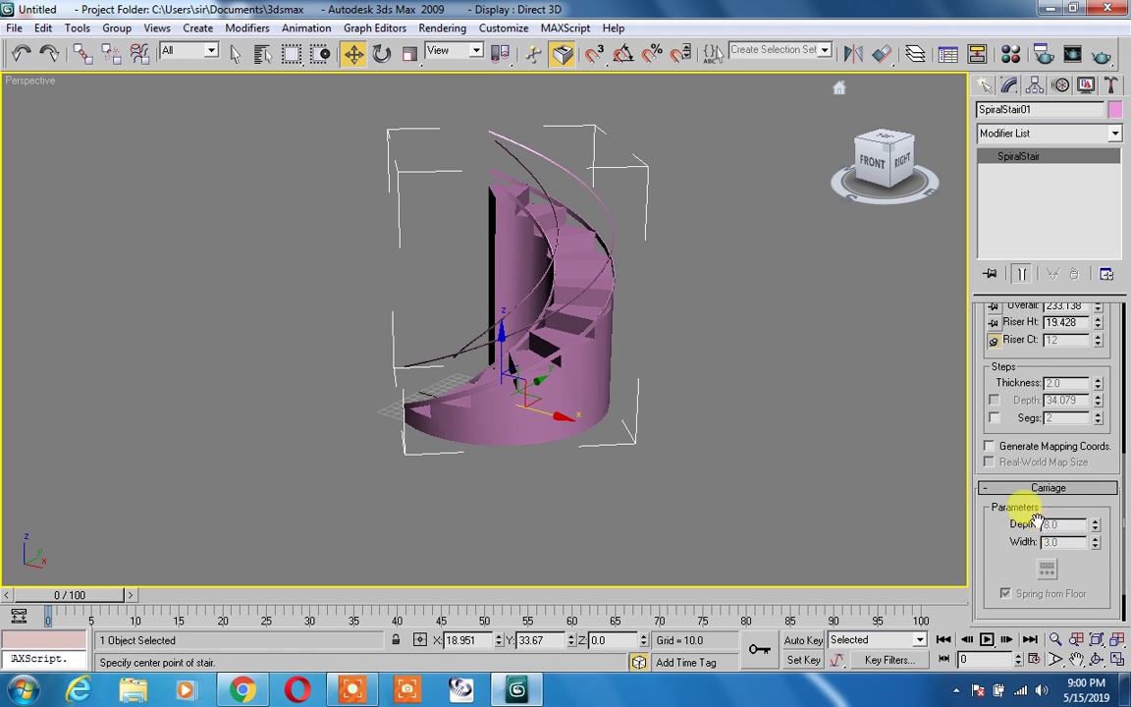
drag(1002, 537, 1004, 429)
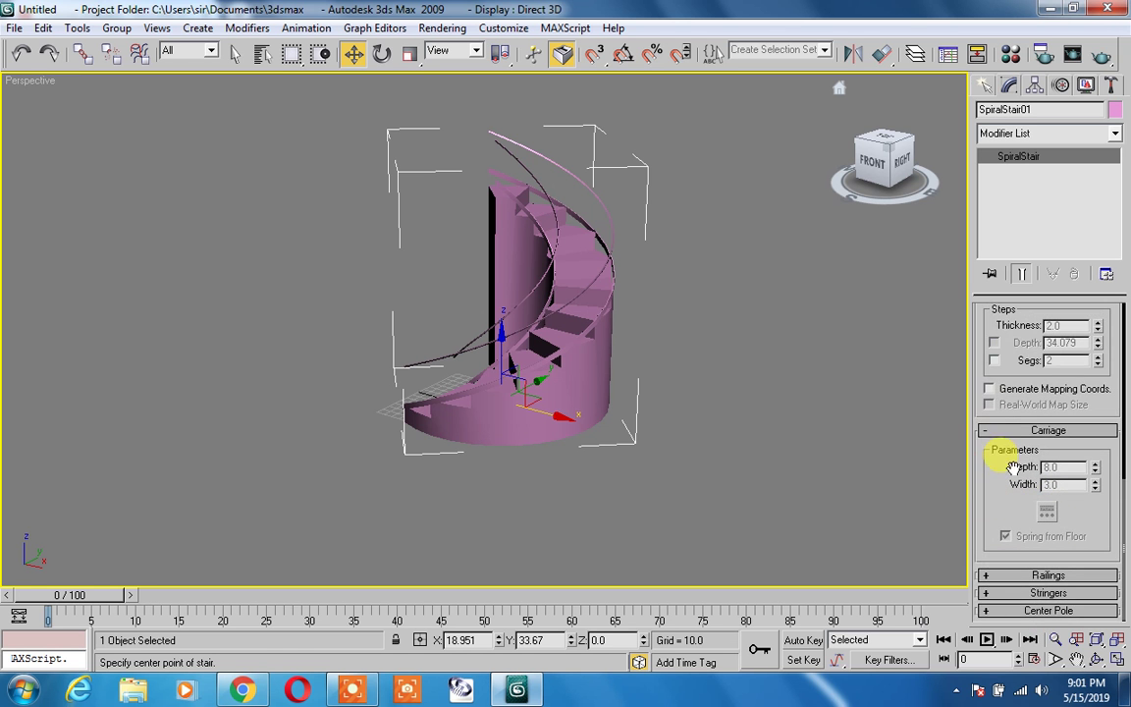
click(984, 433)
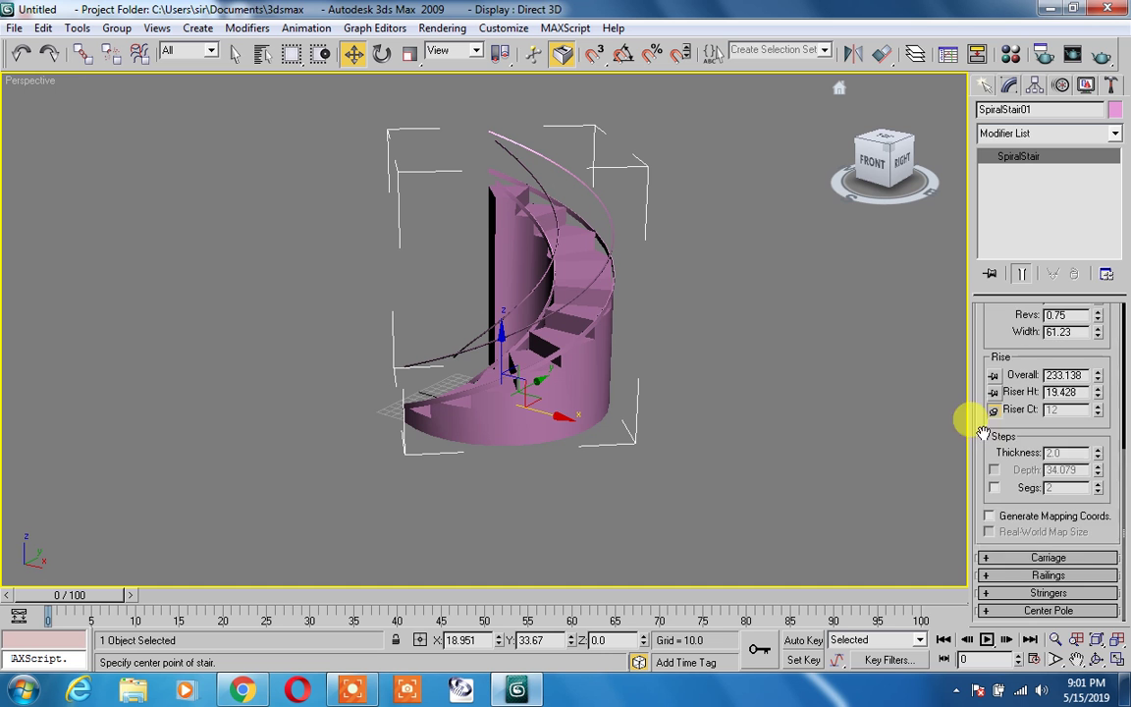
click(1036, 558)
click(988, 489)
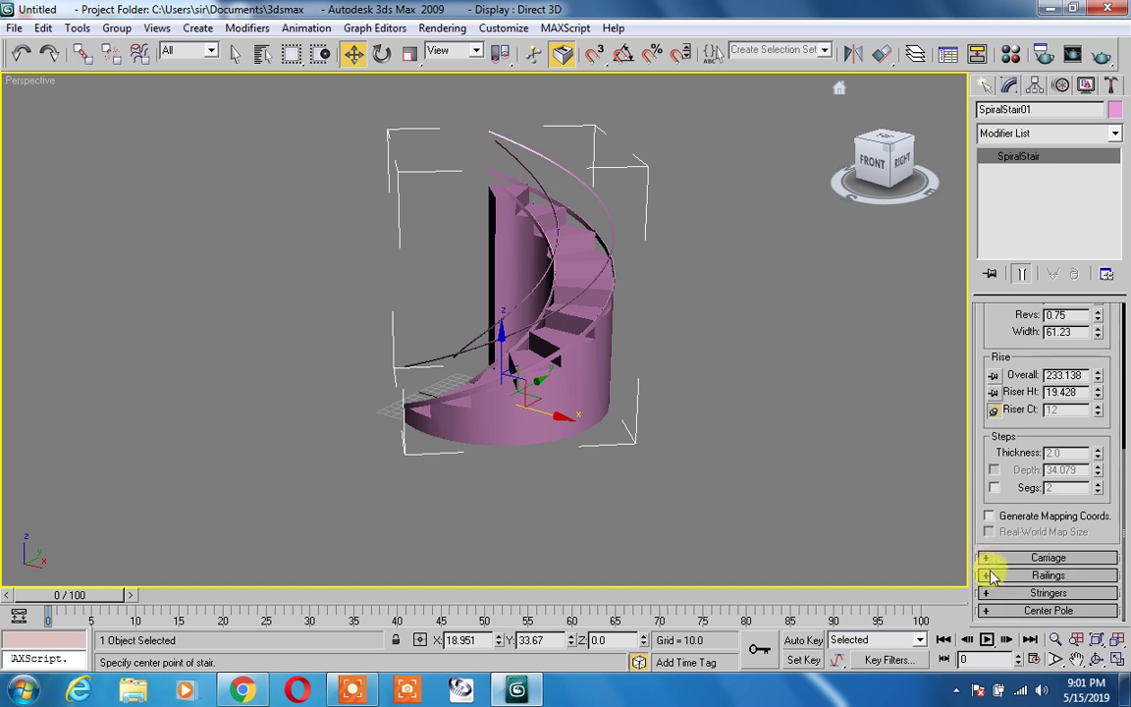
Step: Set the spiral stair's railing height to 32.76
click(986, 504)
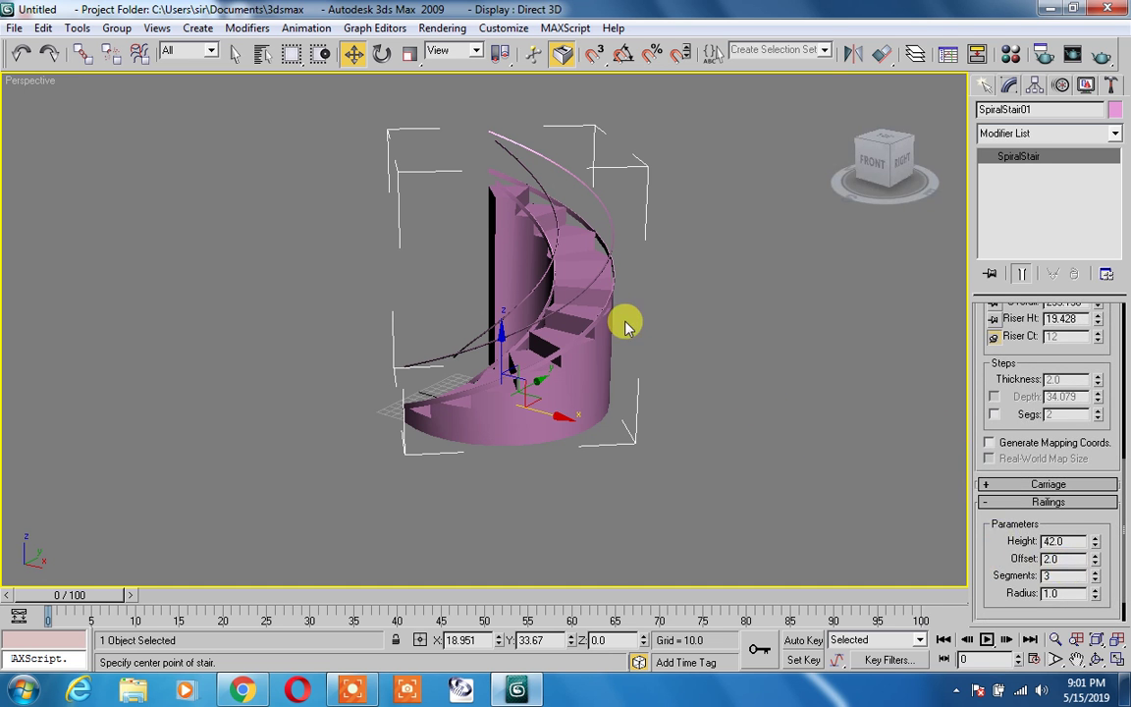
drag(1094, 541, 1065, 559)
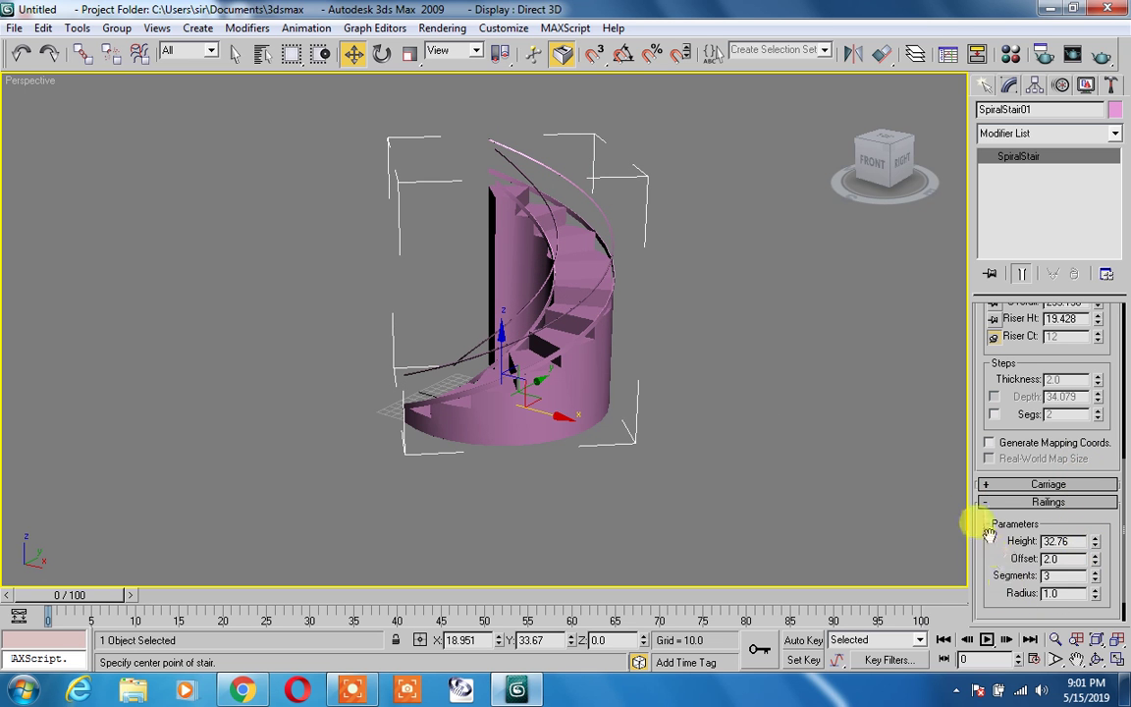
click(984, 502)
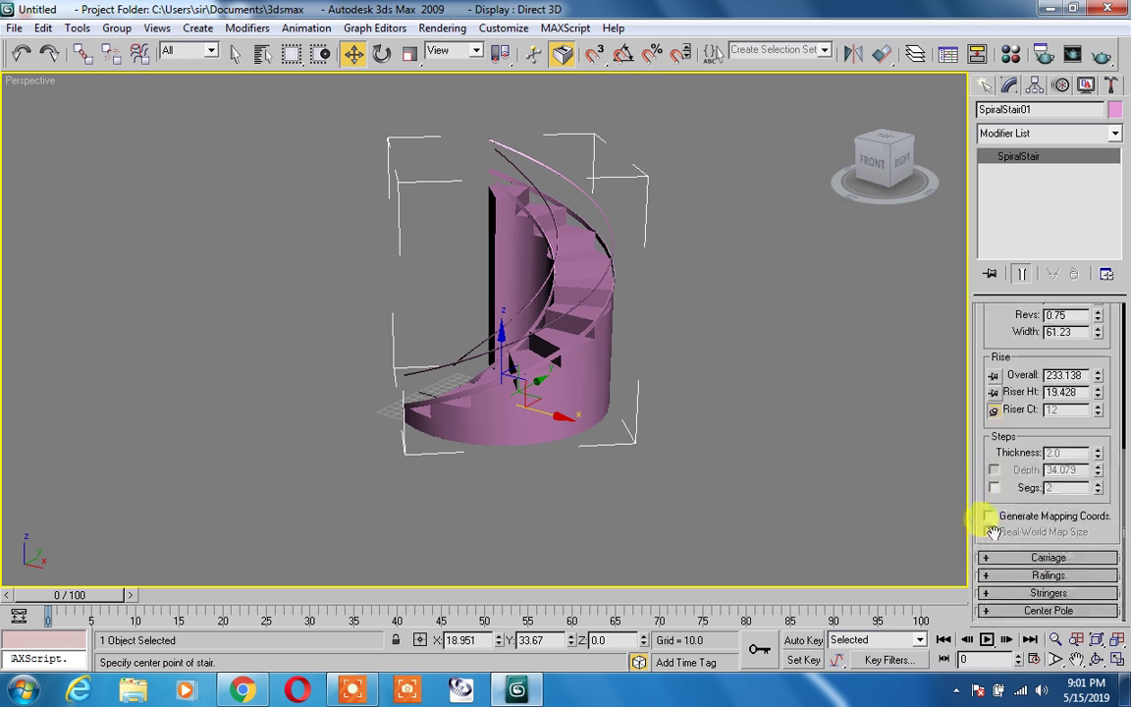
Step: Set the spiral stair's stringer depth to 8.94 and bring up the center pole settings
click(986, 592)
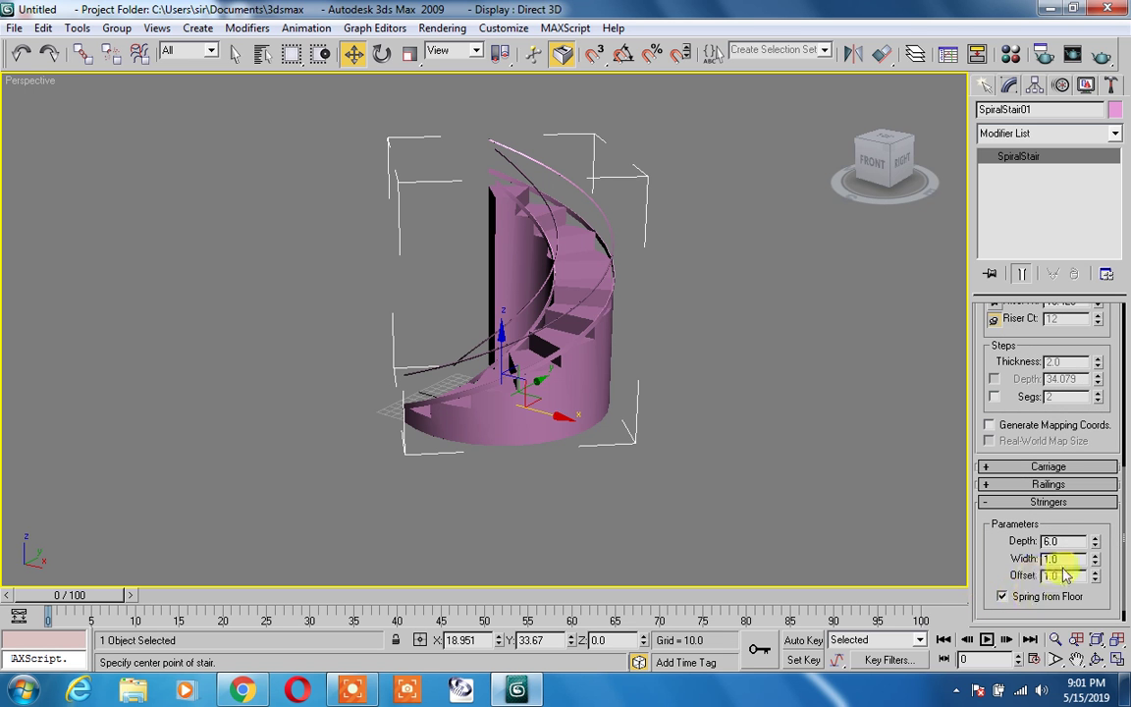
drag(1096, 543, 1104, 498)
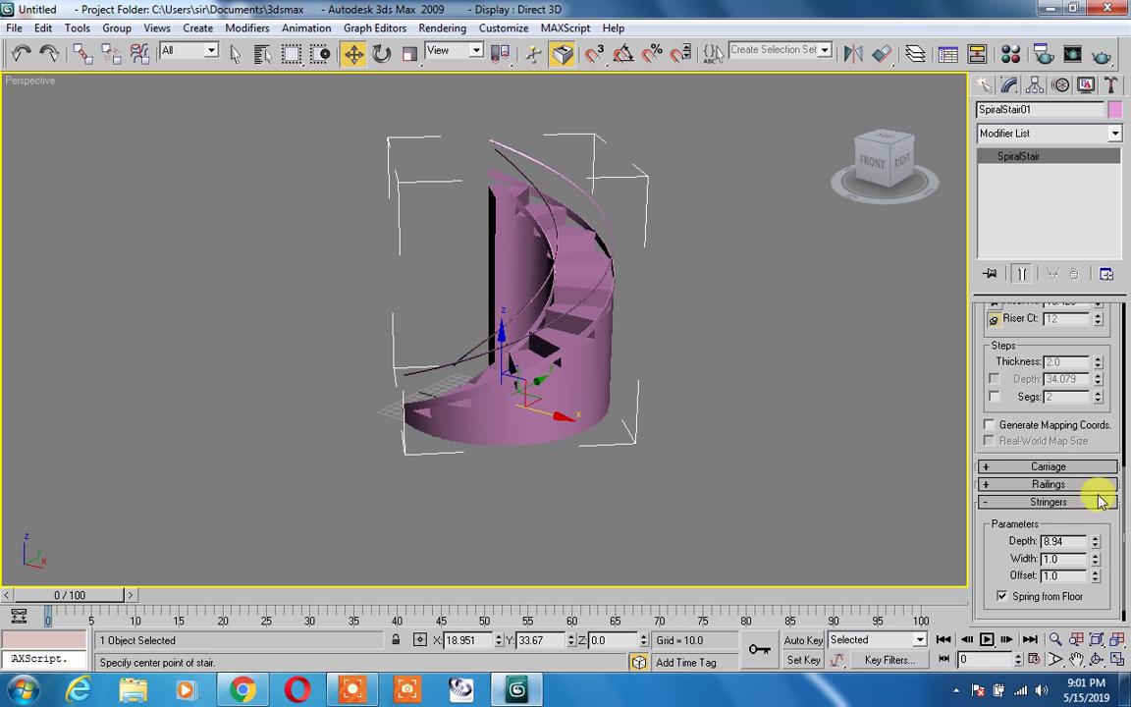
click(987, 502)
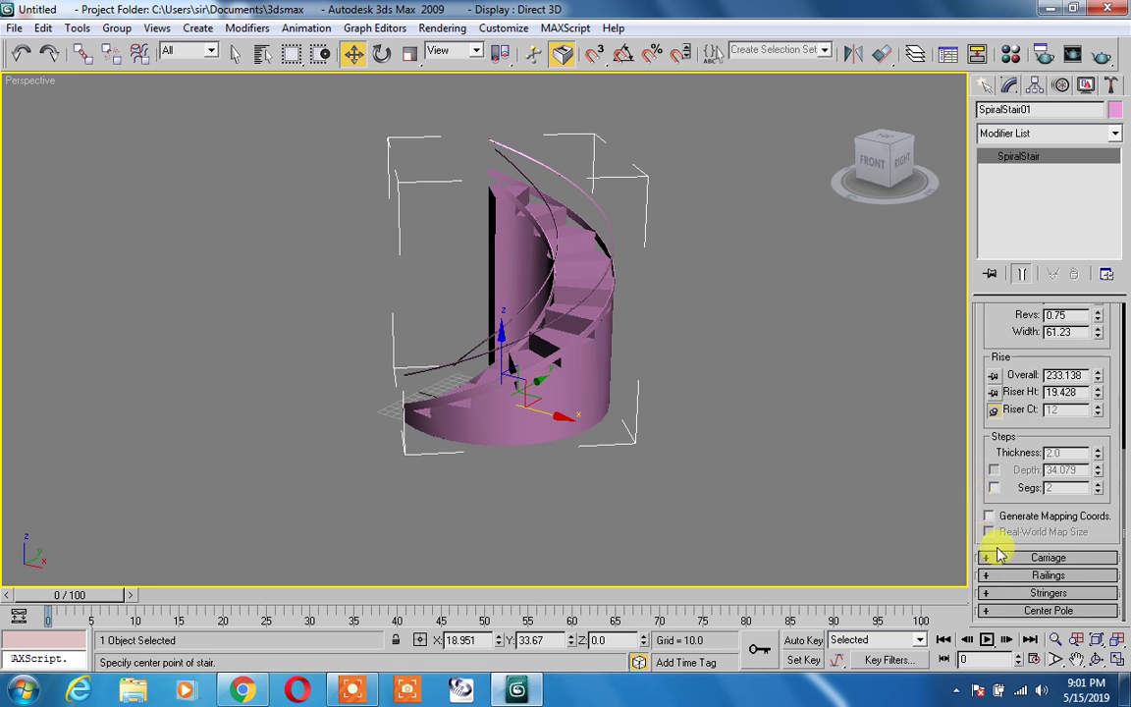
click(984, 611)
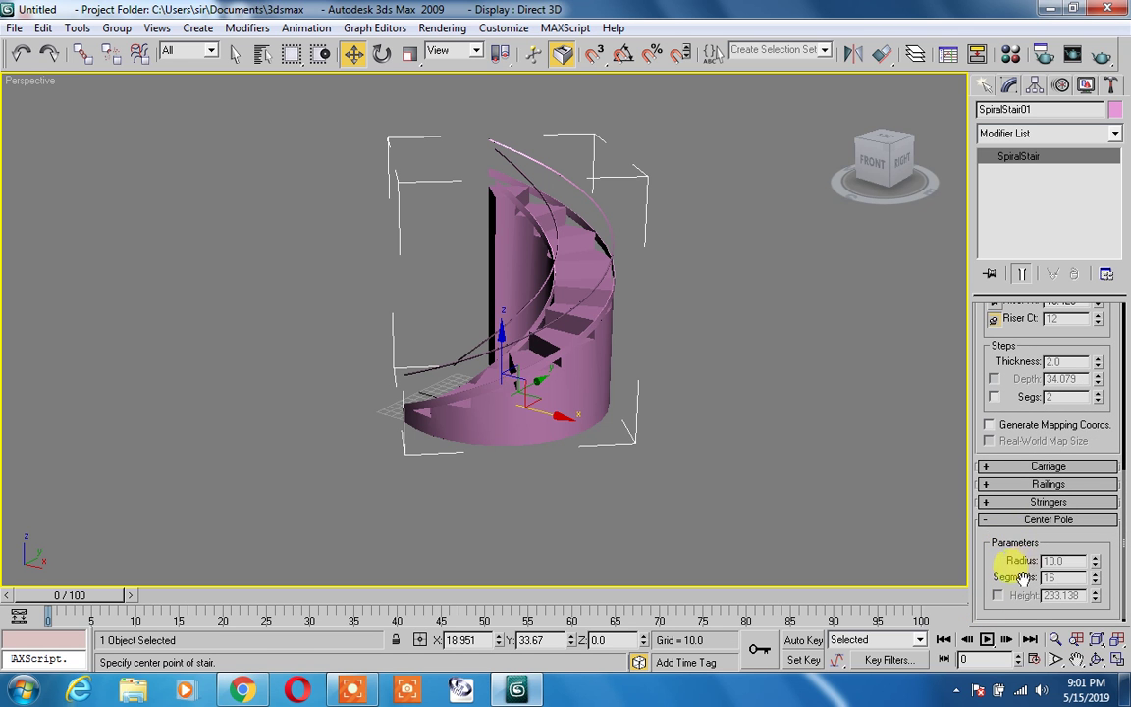
drag(1049, 583, 1043, 515)
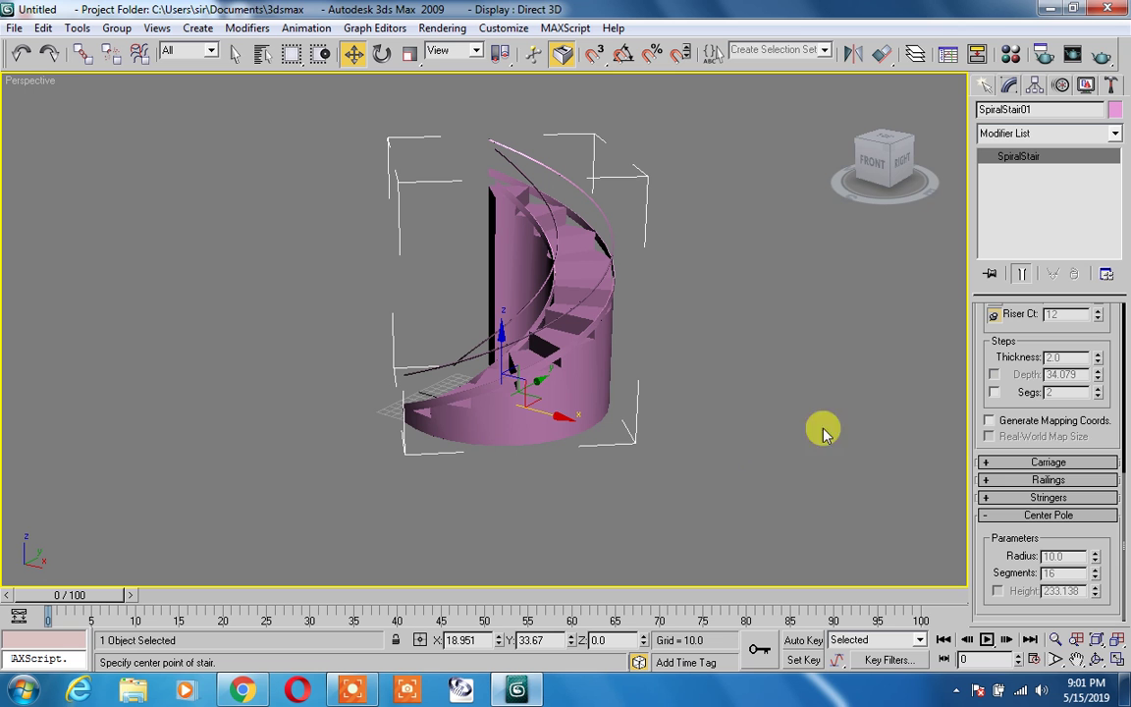
Step: Change the spiral stair's type to Open and review its step and center pole settings
drag(1003, 412, 991, 596)
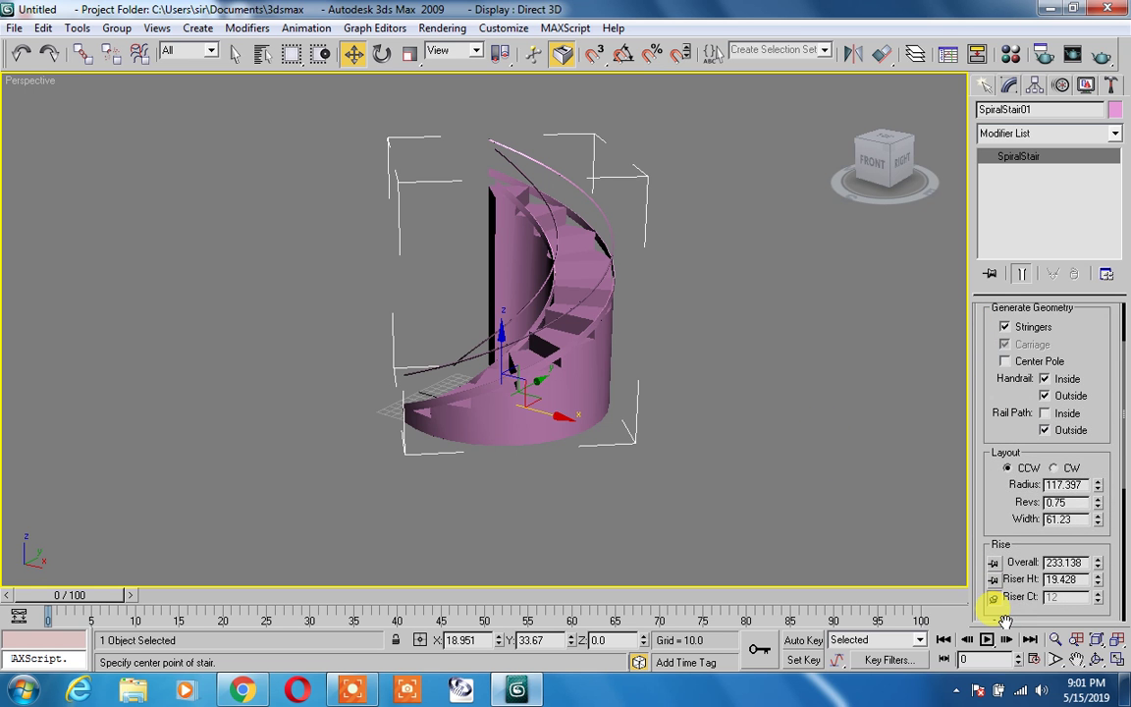
drag(1018, 404, 1016, 489)
click(1009, 365)
drag(993, 528, 986, 270)
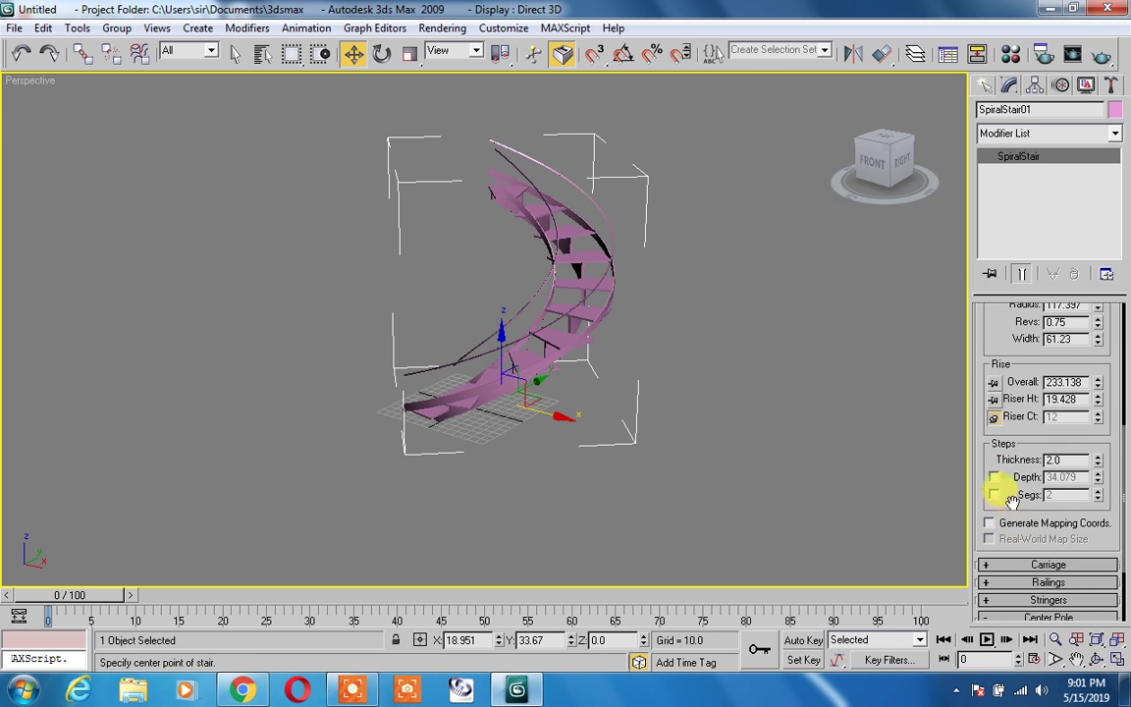
drag(1011, 501, 999, 354)
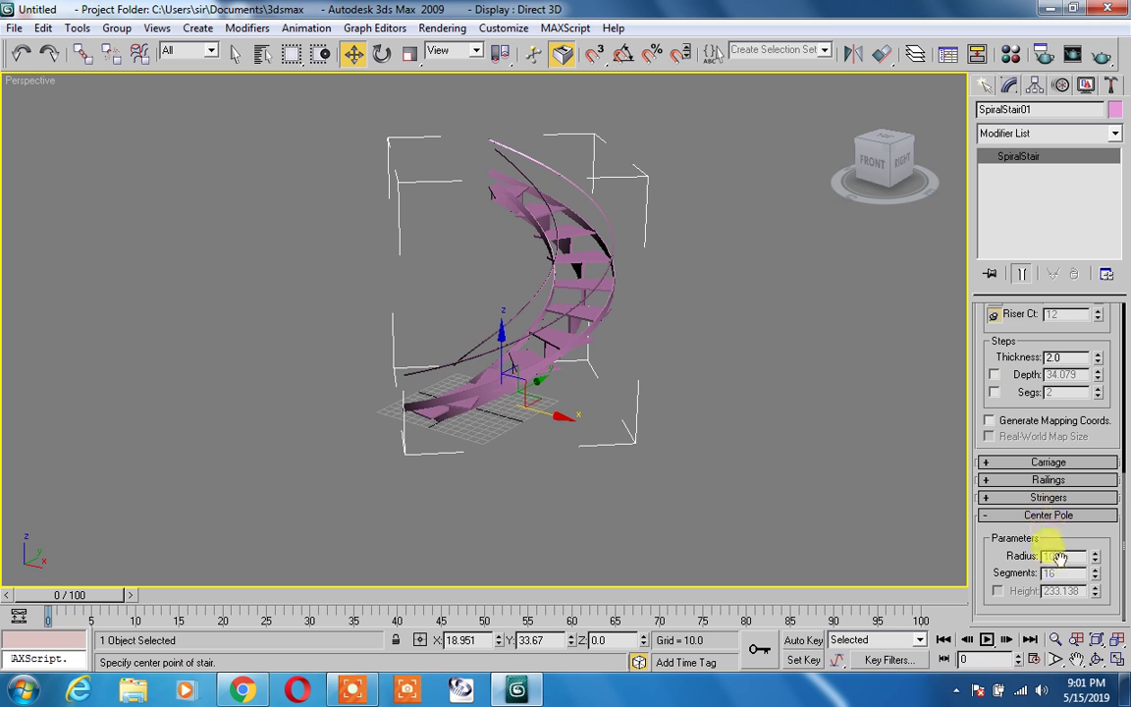
Step: Set the spiral stair's layout direction to clockwise (CW)
drag(1006, 402, 999, 565)
drag(1005, 400, 1005, 474)
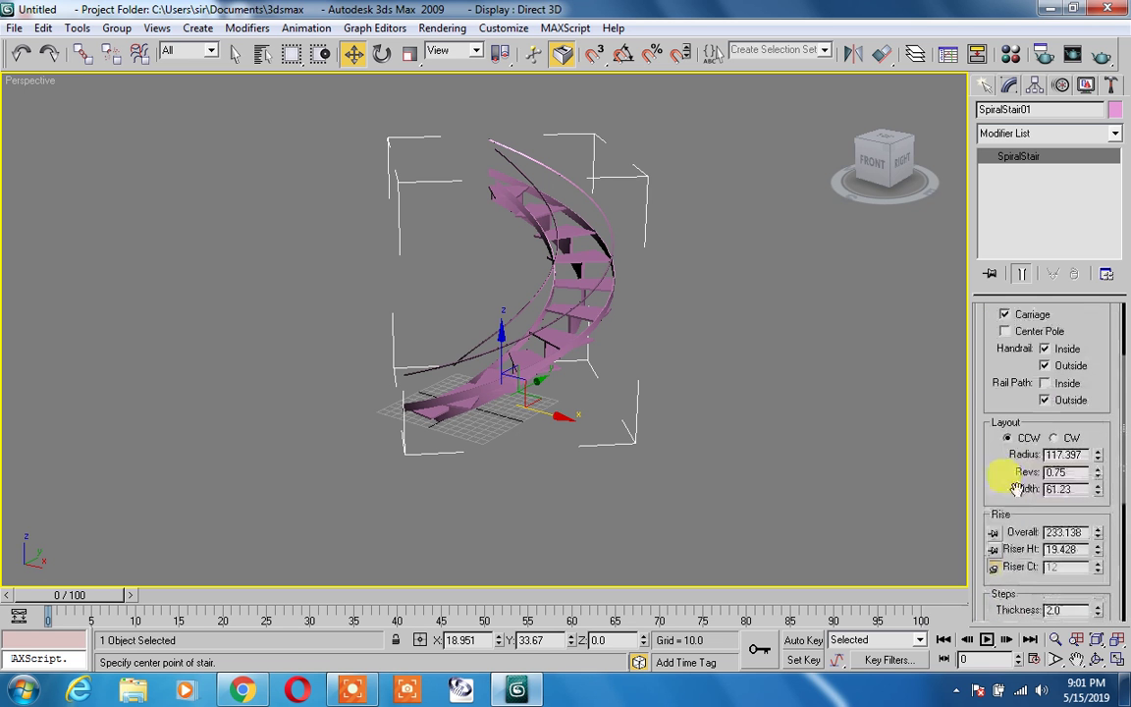
click(1053, 438)
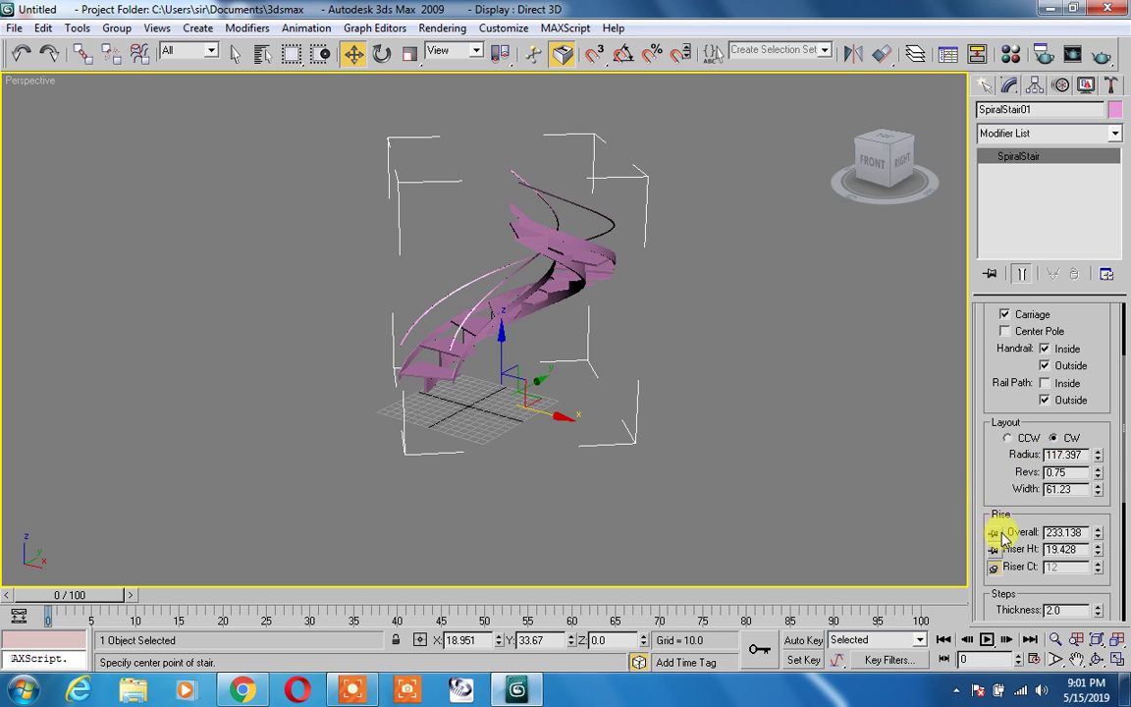
scroll(1018, 512, down, 5)
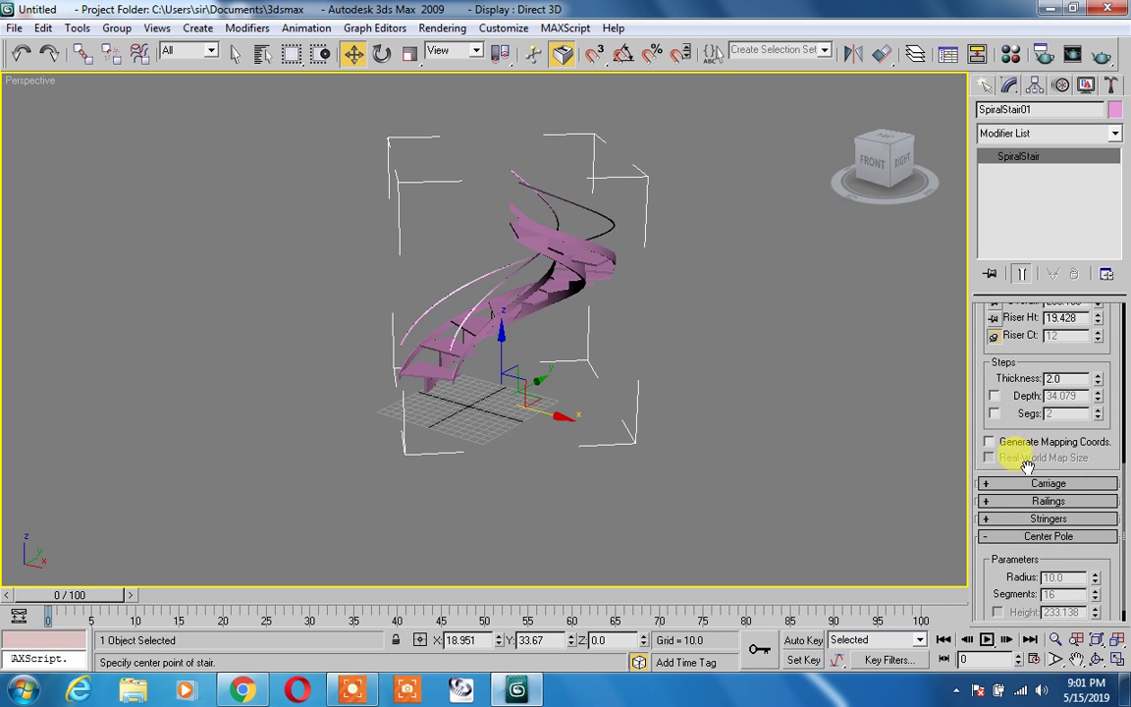
Step: Try the Closed type on the clockwise spiral stair, set it to Box, and review its center pole parameters
drag(1004, 282, 1004, 555)
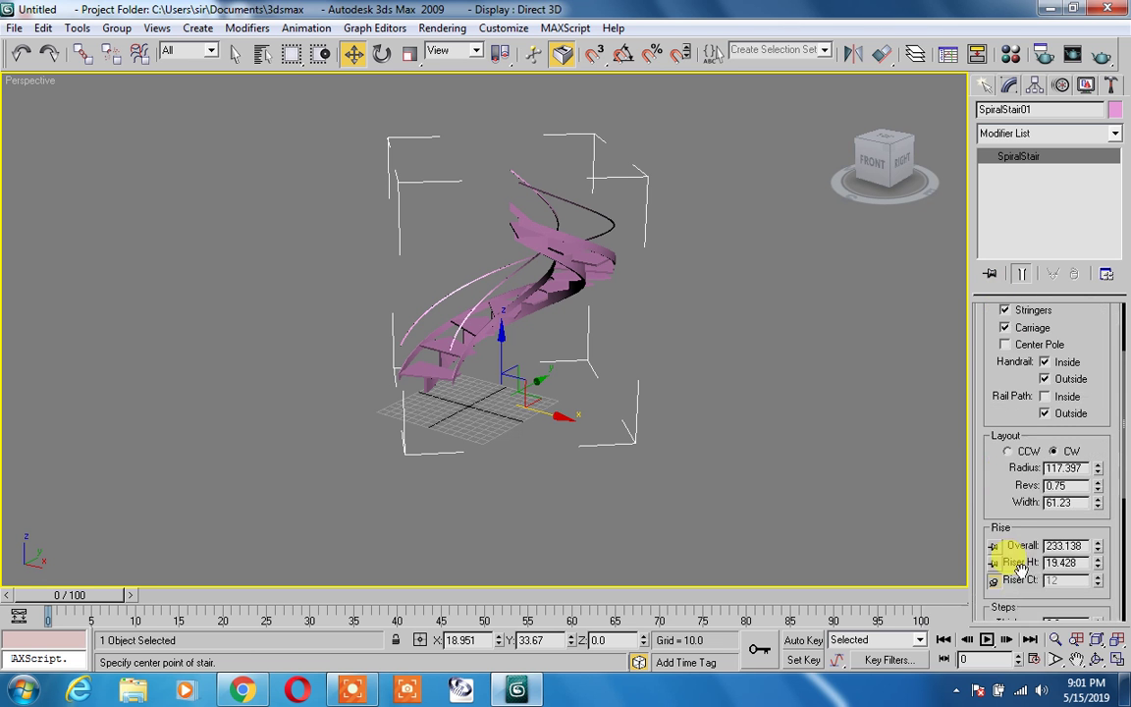
drag(1005, 361, 1020, 543)
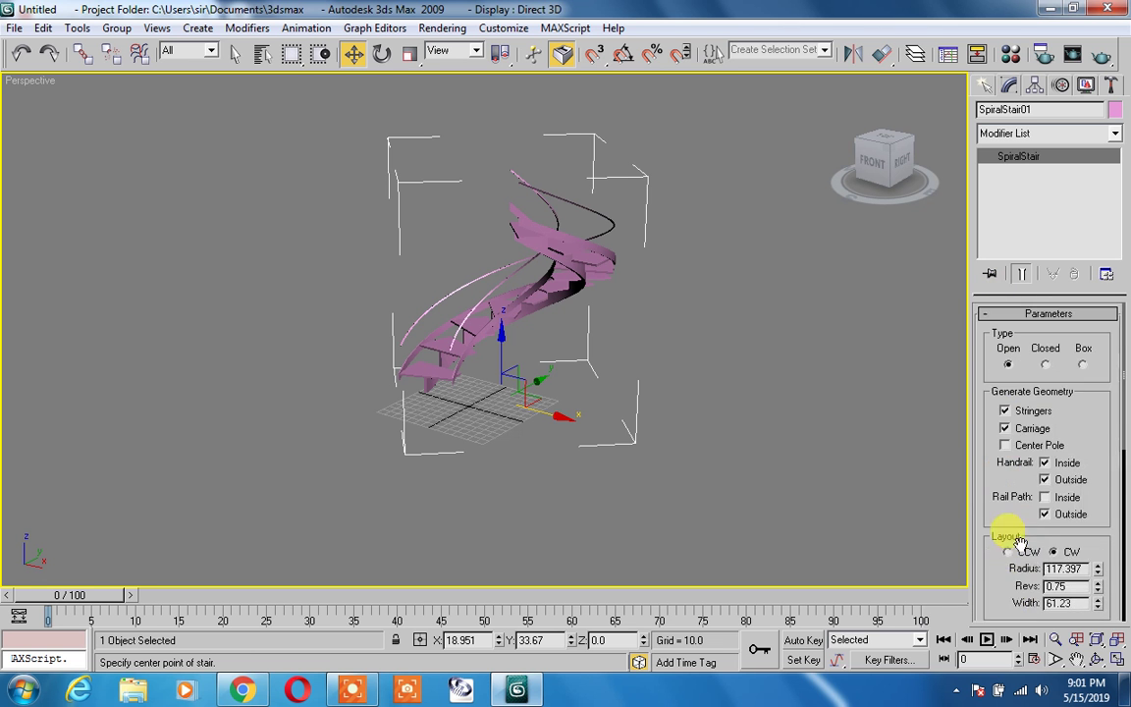
click(1045, 365)
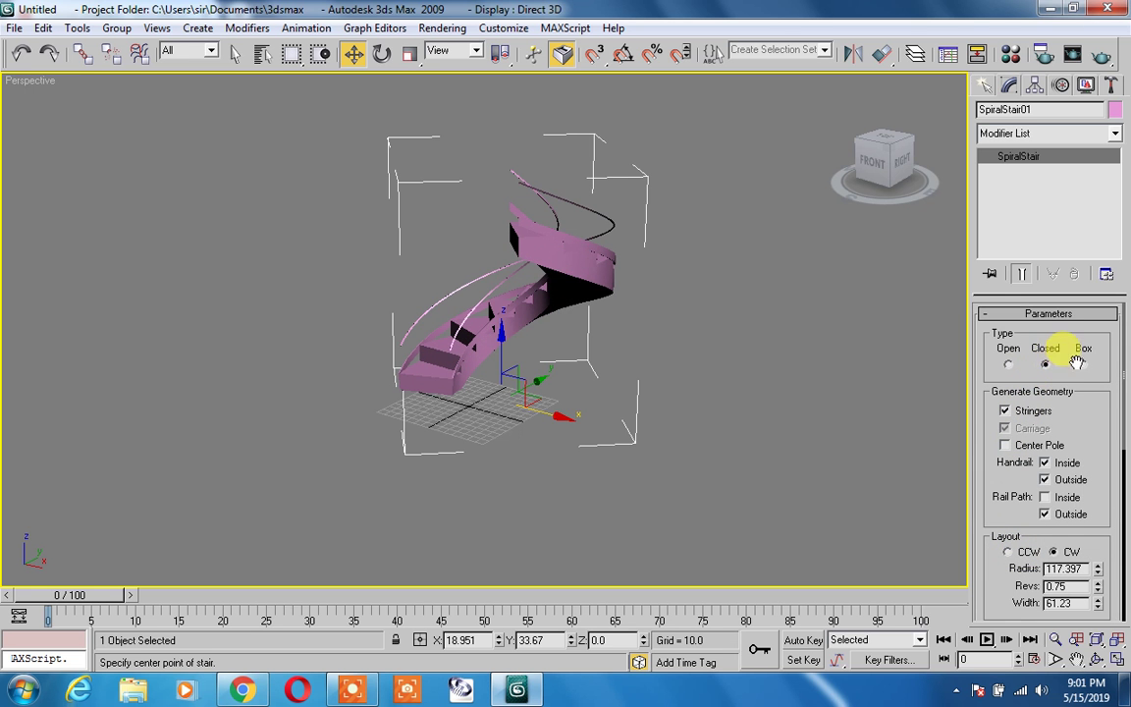
click(1082, 366)
scroll(976, 446, down, 6)
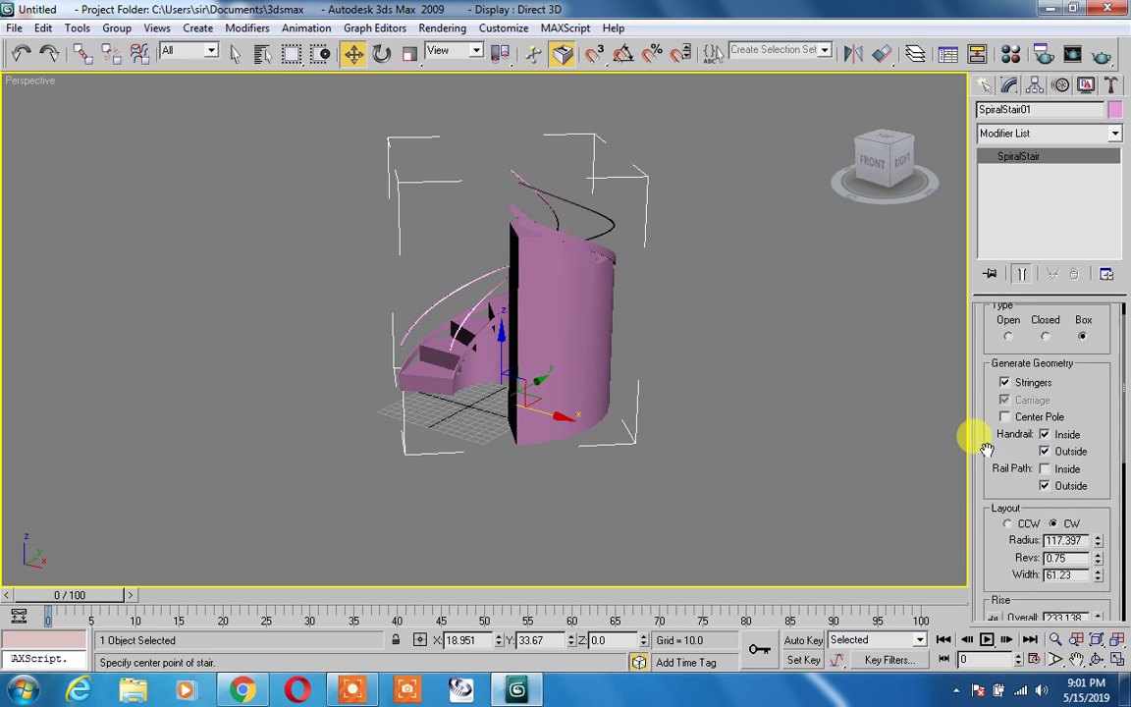
scroll(1010, 525, down, 3)
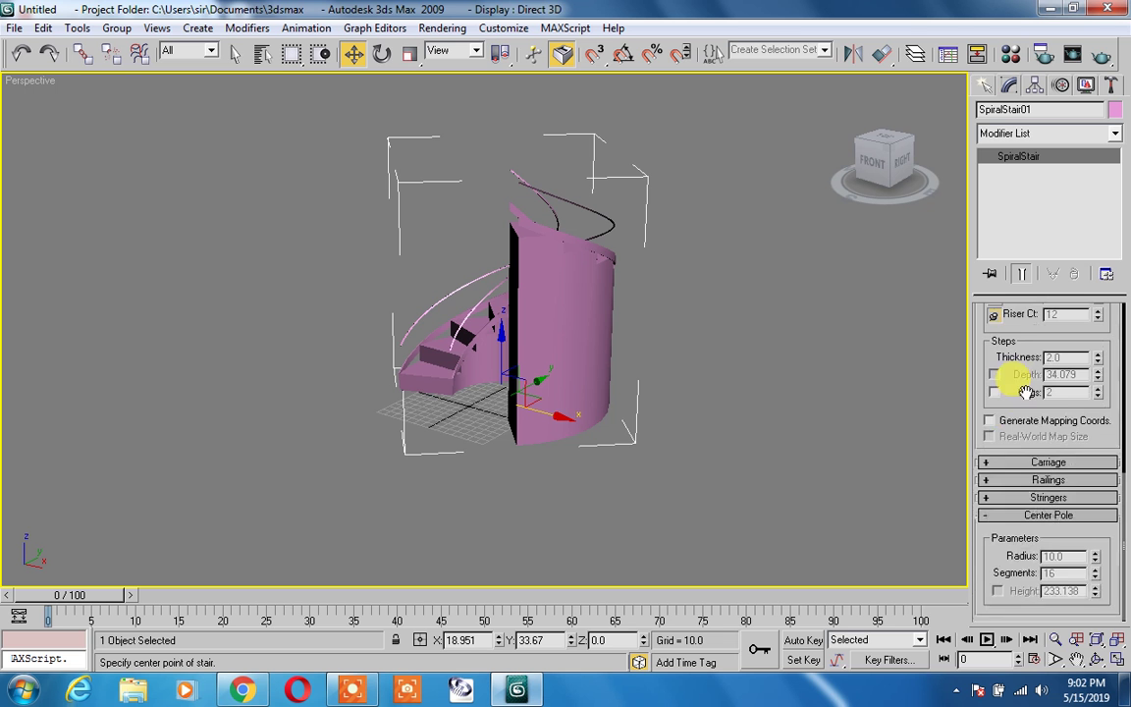
click(988, 518)
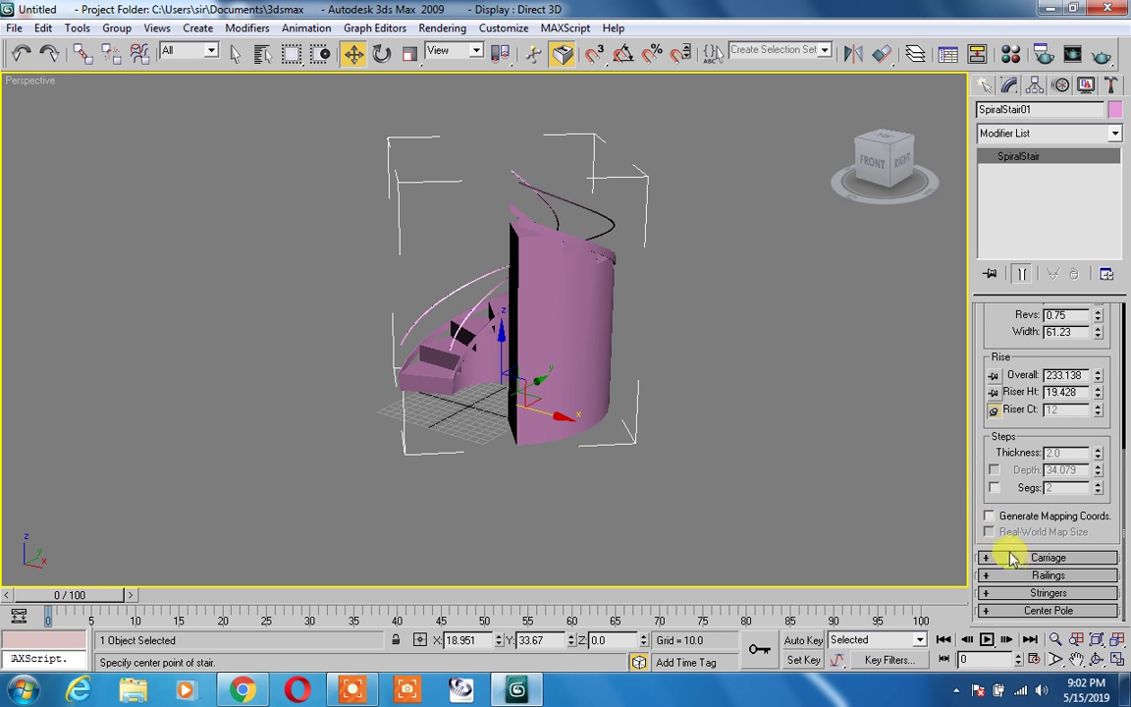
click(988, 608)
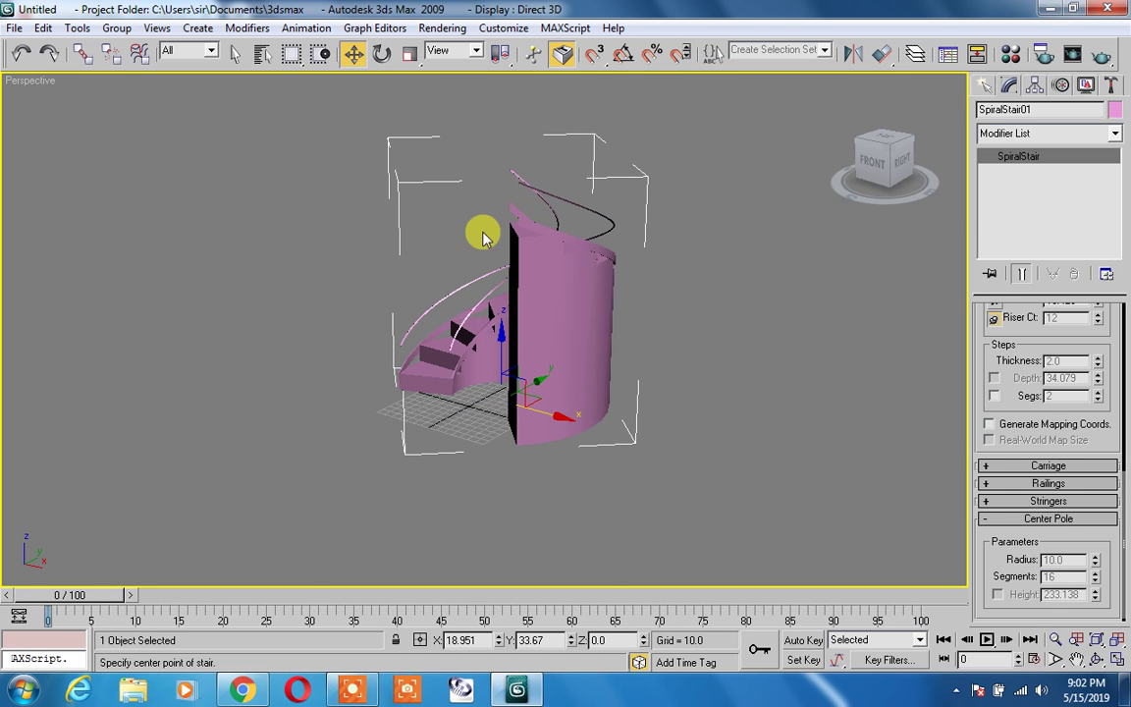
Step: Delete the spiral stair together with its leftover rail path curve, leaving the scene empty
key(Delete)
drag(653, 129, 348, 405)
key(Delete)
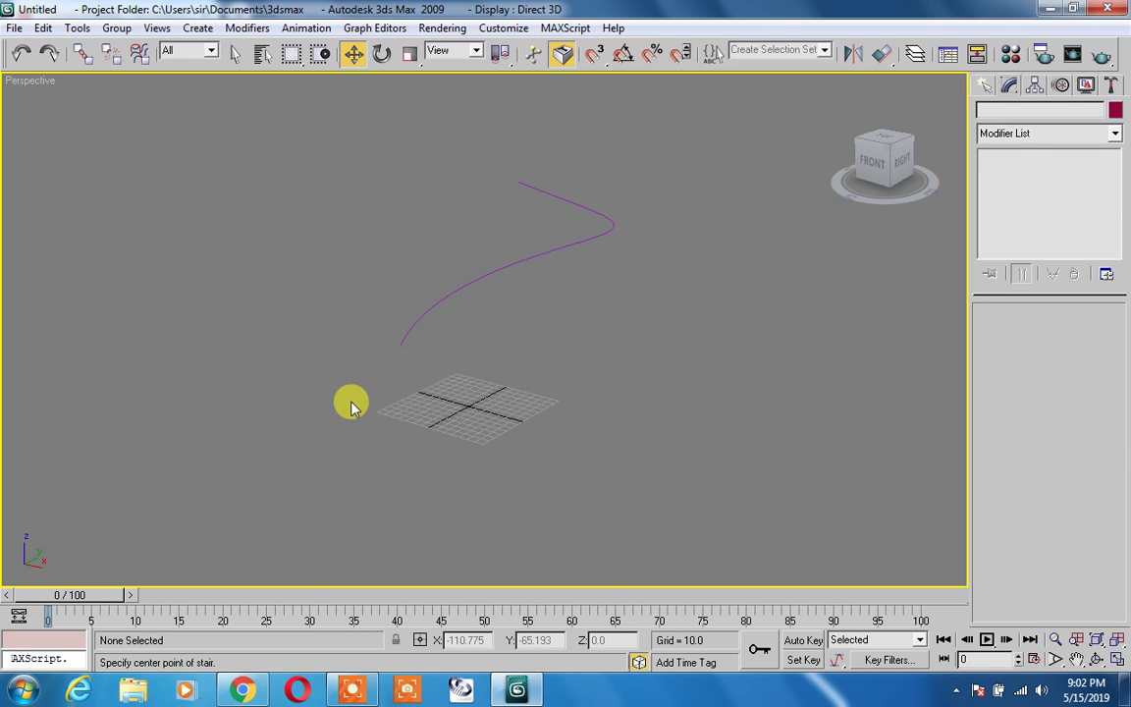
drag(668, 138, 275, 469)
key(Delete)
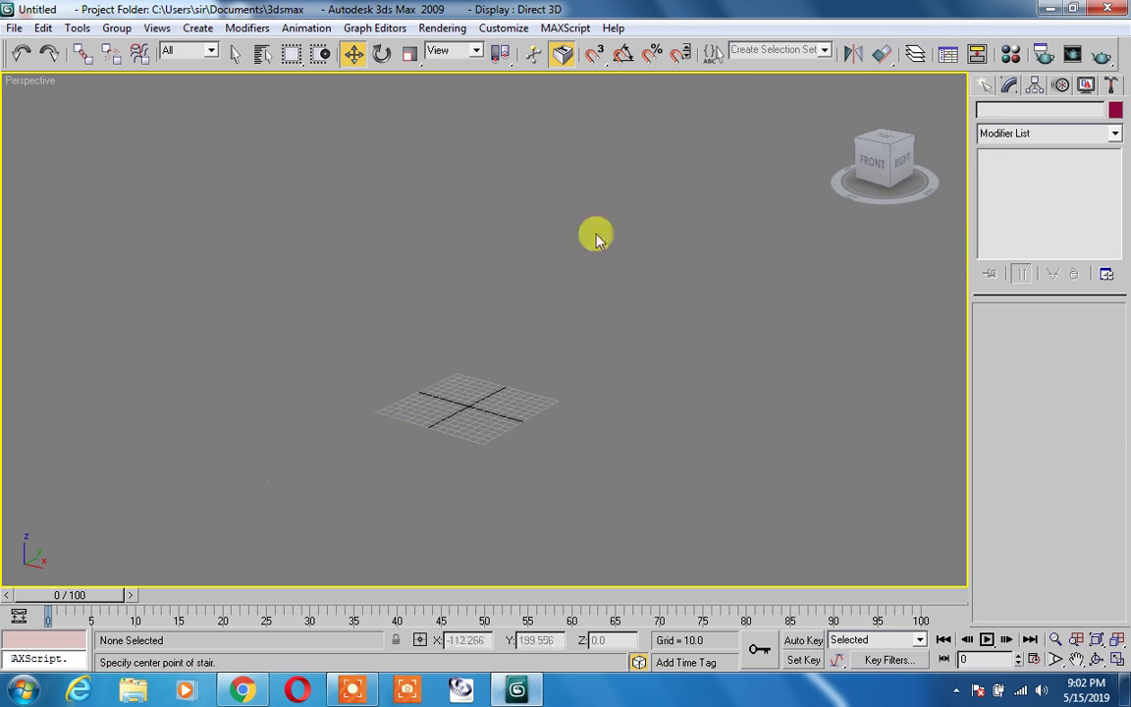
click(984, 86)
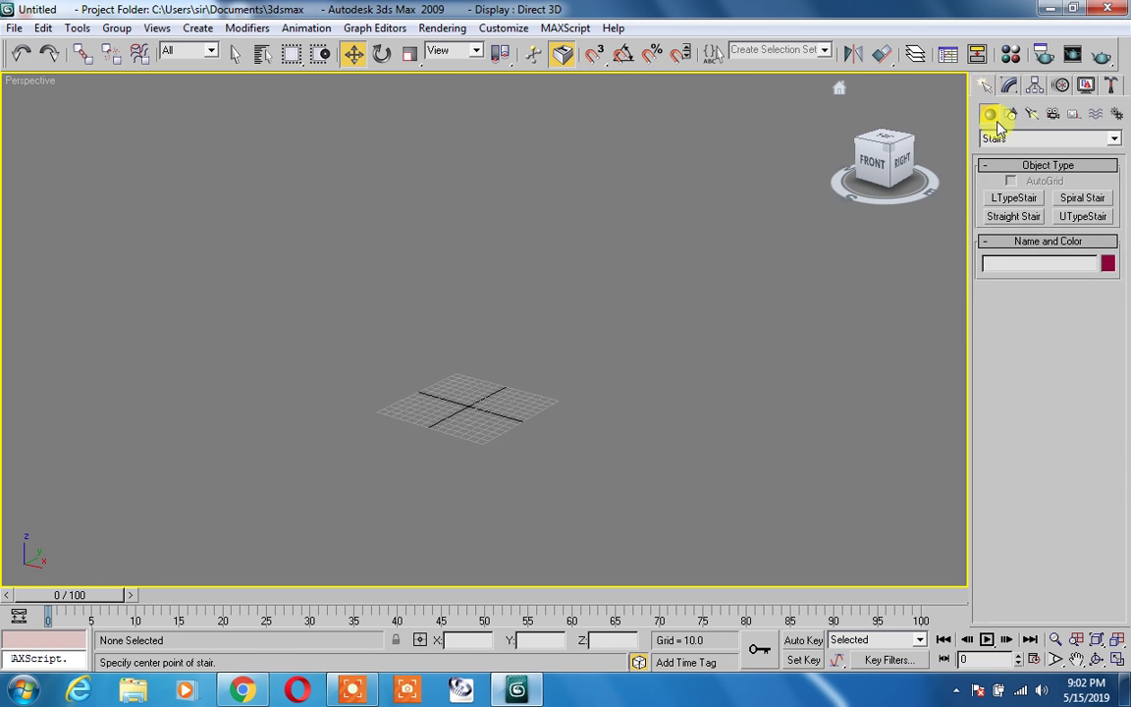
click(1021, 216)
drag(403, 412, 499, 418)
click(588, 306)
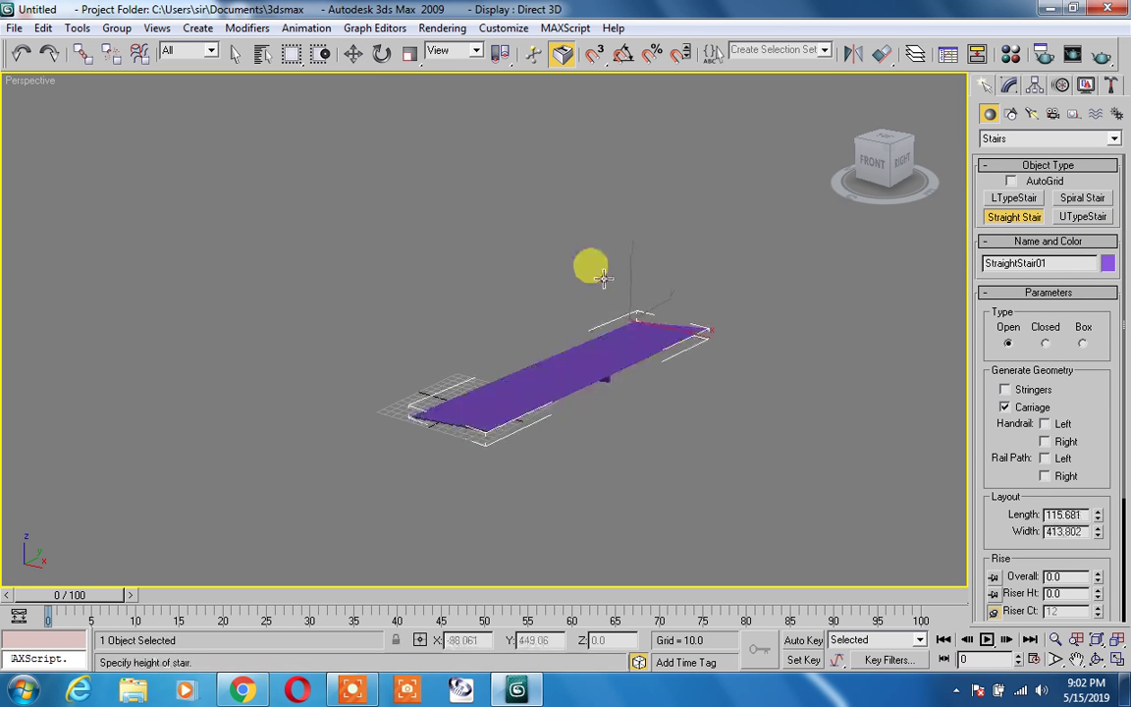
right_click(565, 160)
Step: Draw a straight stair about 182 long and 335 wide with an overall rise of about 262
drag(376, 424, 448, 370)
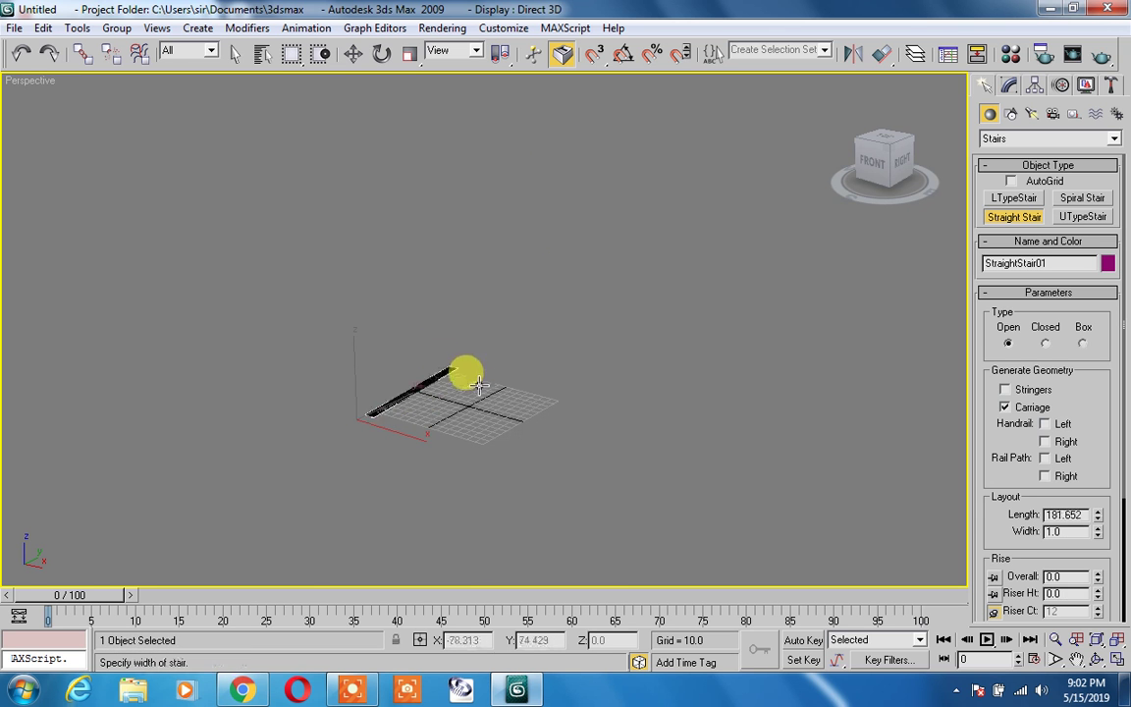
click(671, 450)
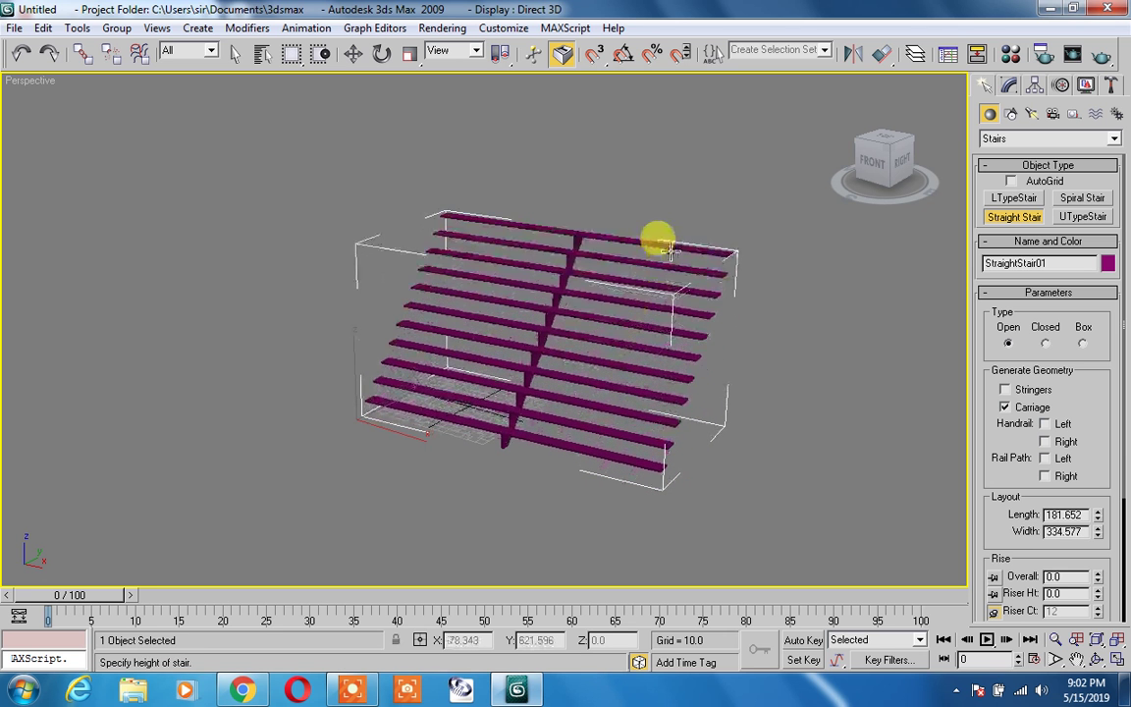
click(664, 209)
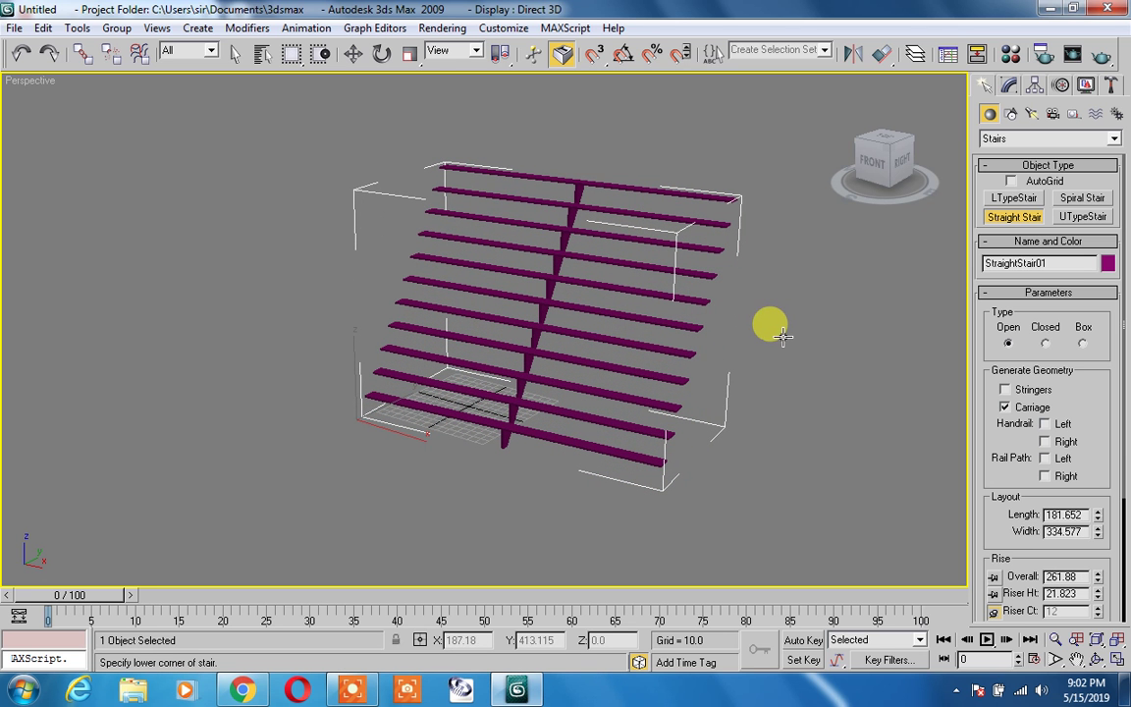
Step: Try the Closed type on the straight stair and finally set it to Box
click(1046, 344)
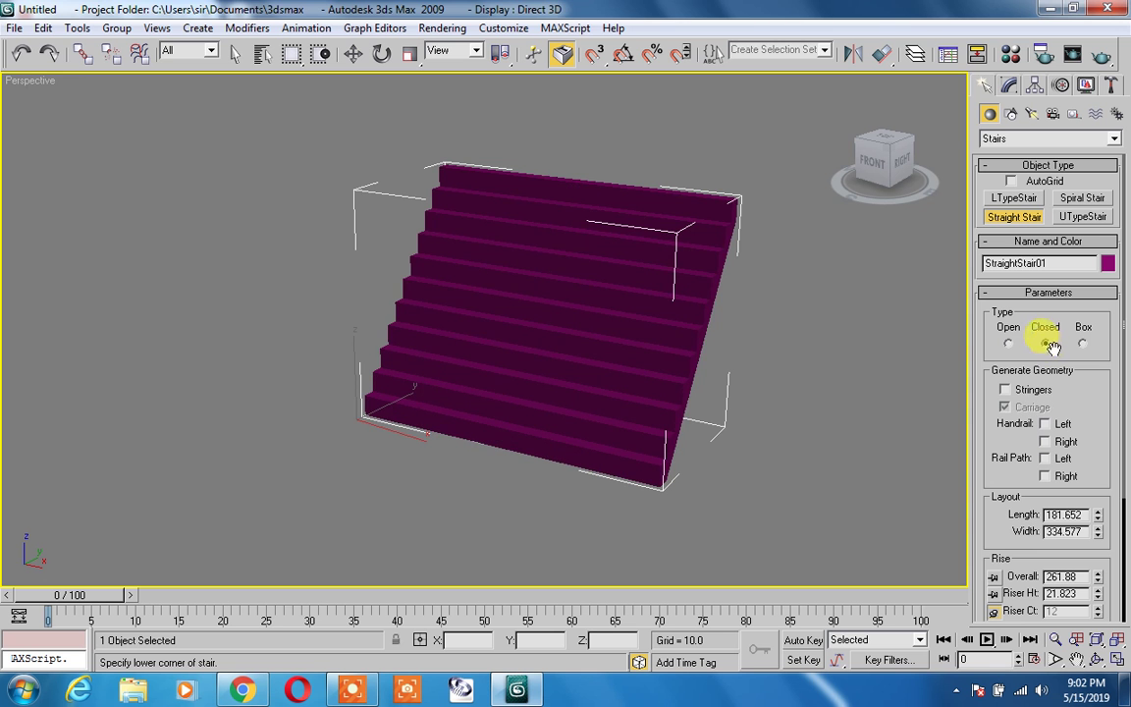
alt+middle_drag(764, 339, 803, 362)
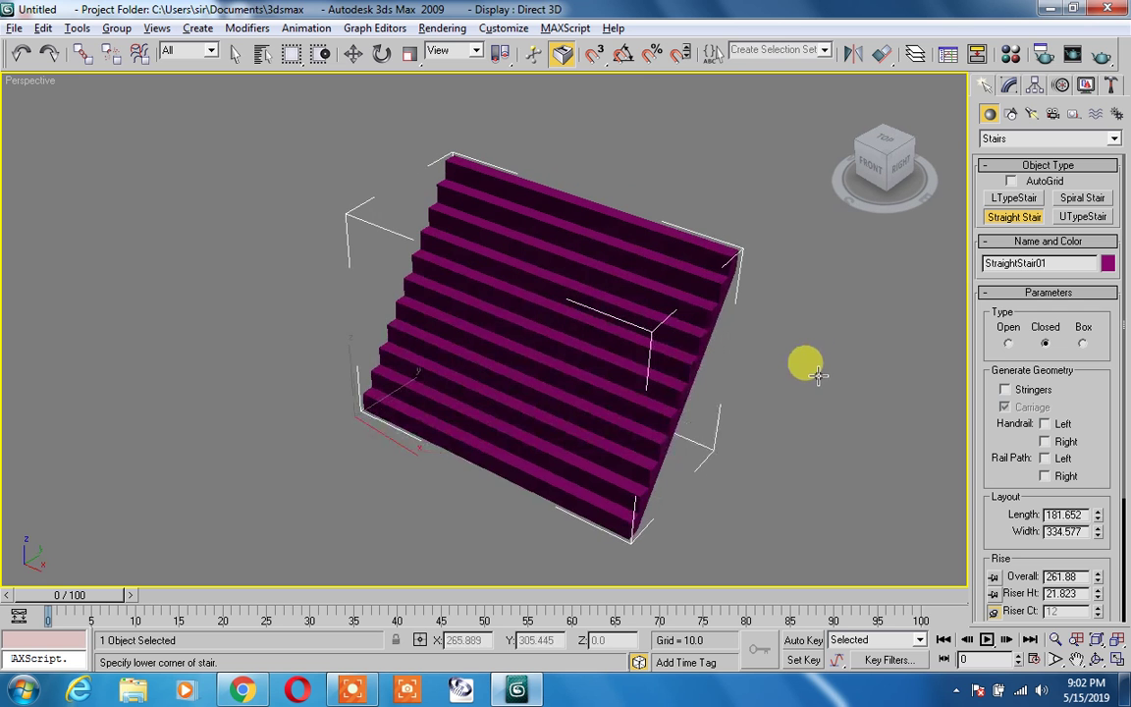
click(1083, 345)
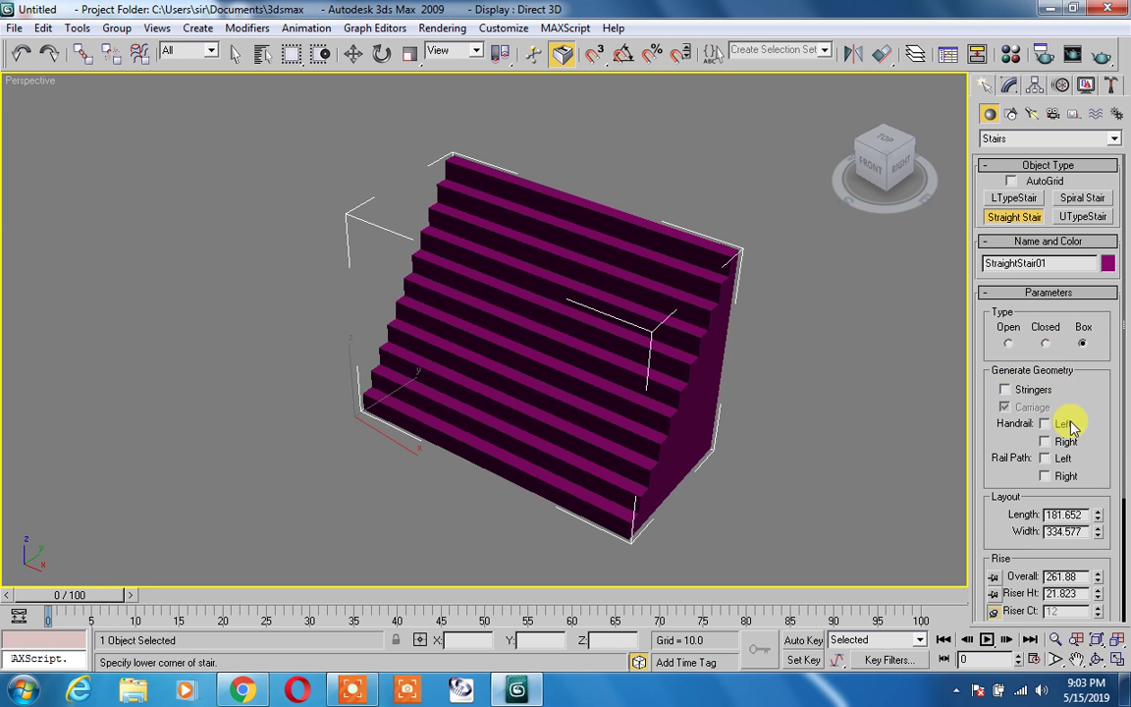
Step: Open the straight stair's carriage parameters for review and delete the stair
drag(1029, 491, 1021, 324)
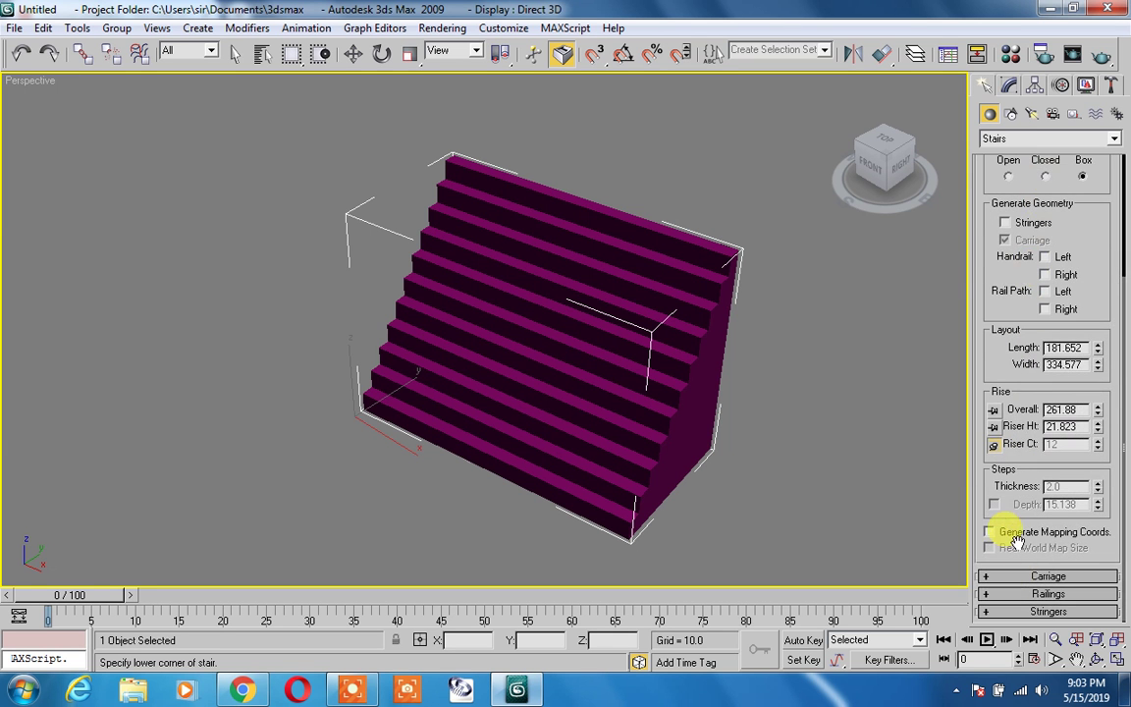
click(986, 577)
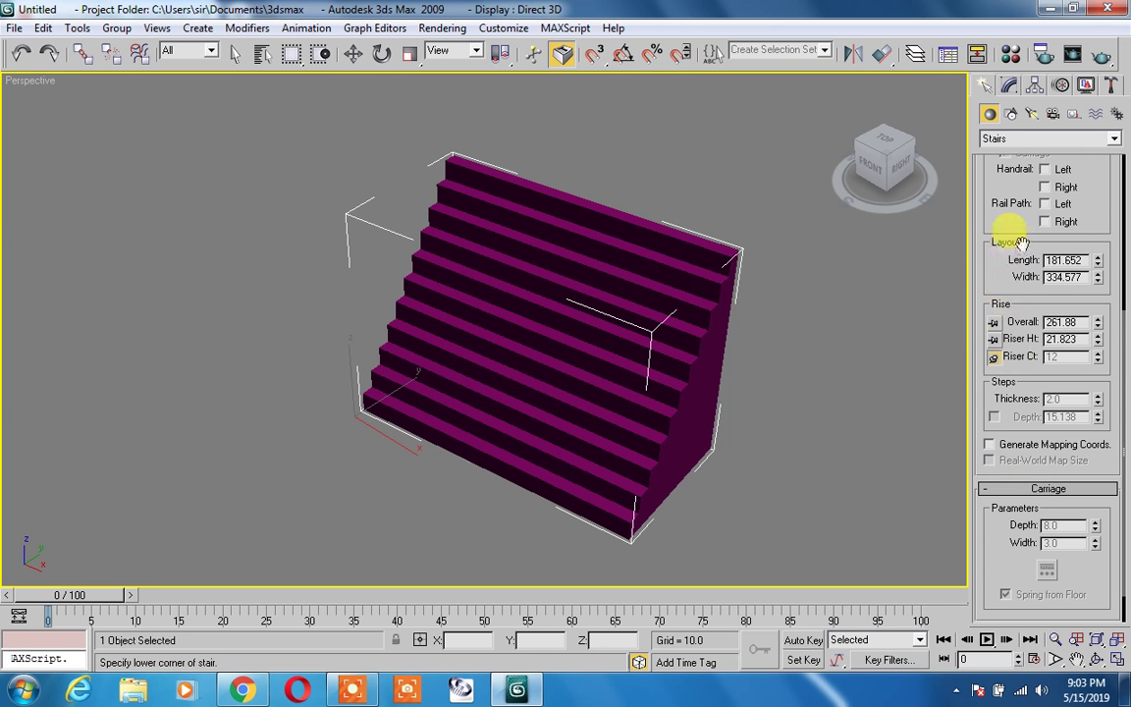
drag(1024, 242, 1002, 472)
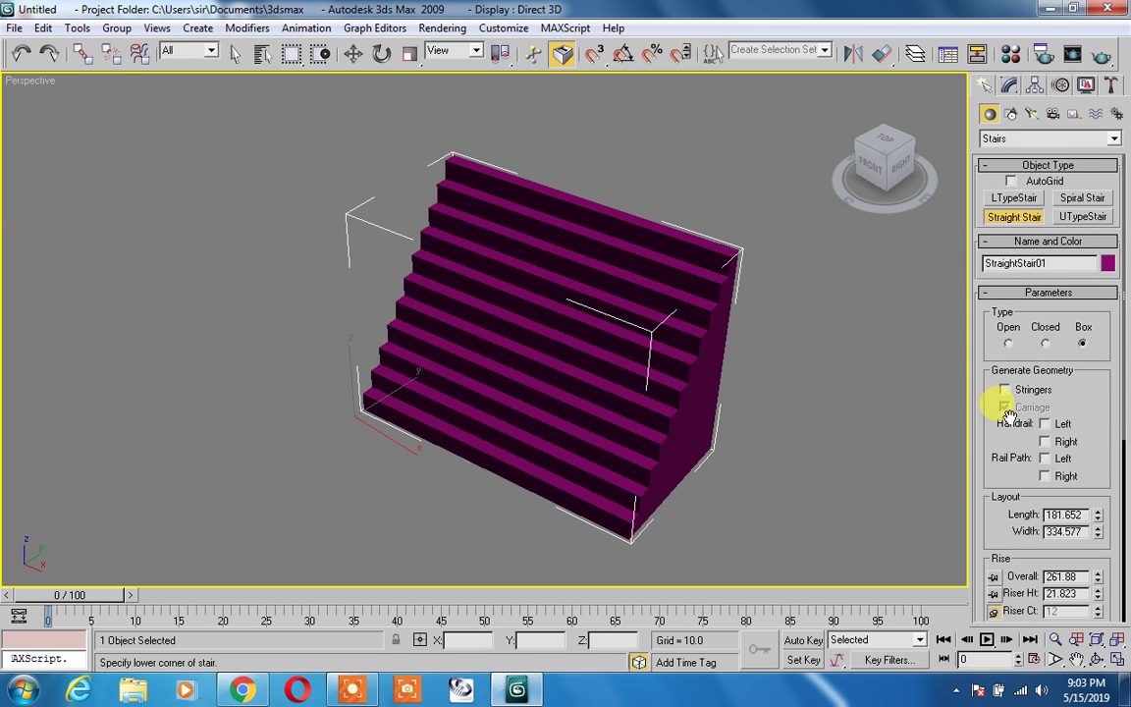
key(Delete)
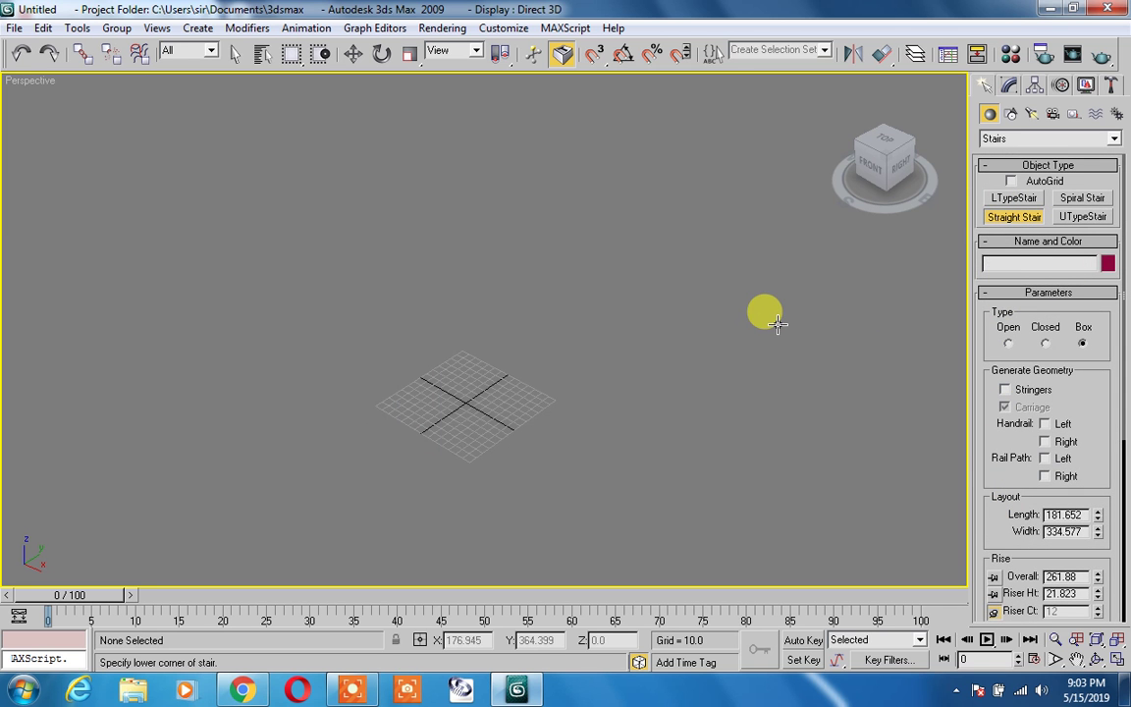
Step: Draw a U-type stair with both lengths about 120, an offset of about 98 and an overall rise of about 225
click(1083, 217)
drag(465, 395, 542, 413)
click(621, 355)
click(624, 163)
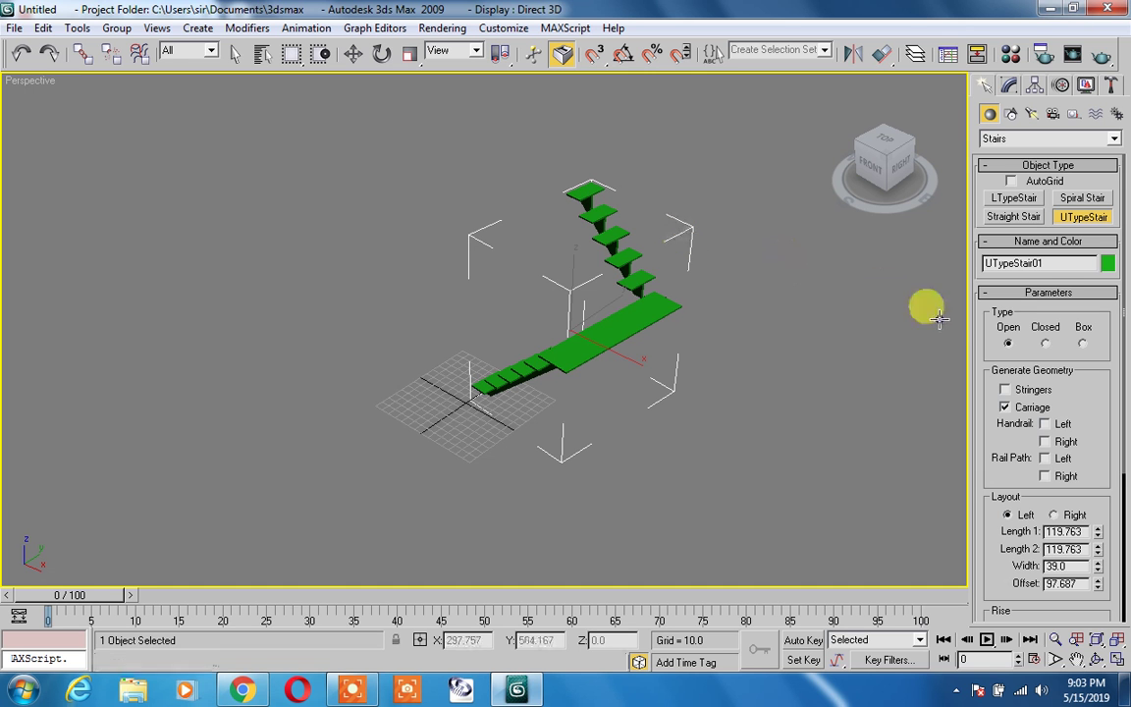
Step: Try the Closed type on the U-type stair, set it to Box, and inspect it from the opposite side
click(1044, 345)
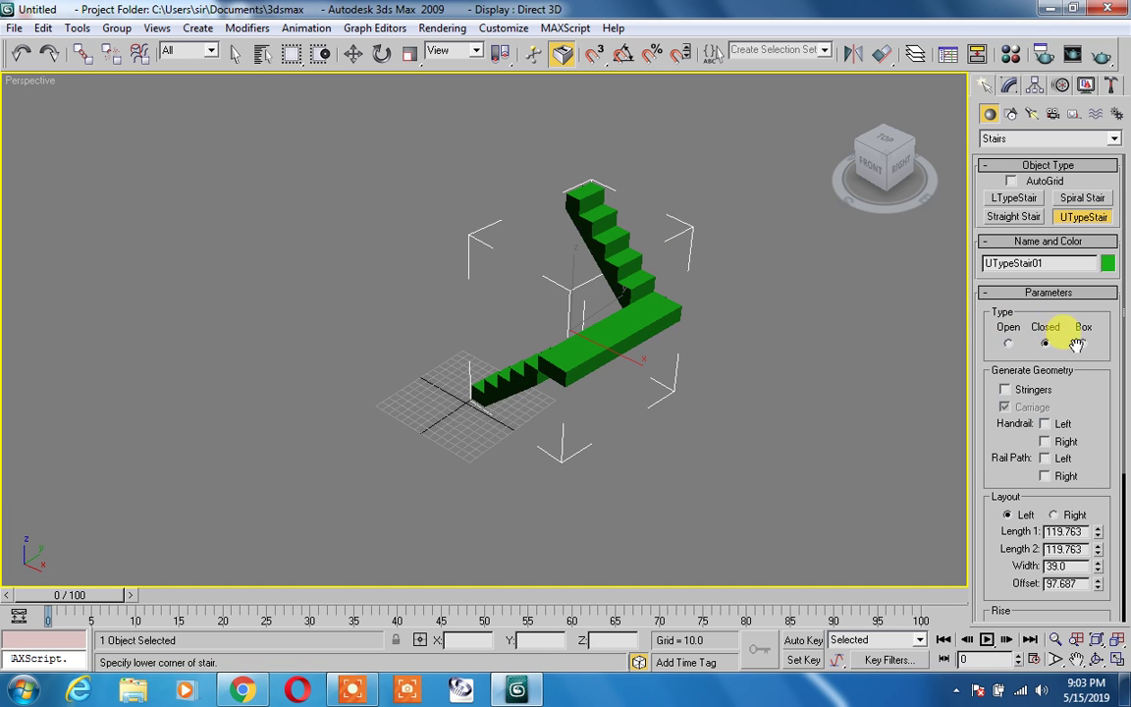
click(1080, 343)
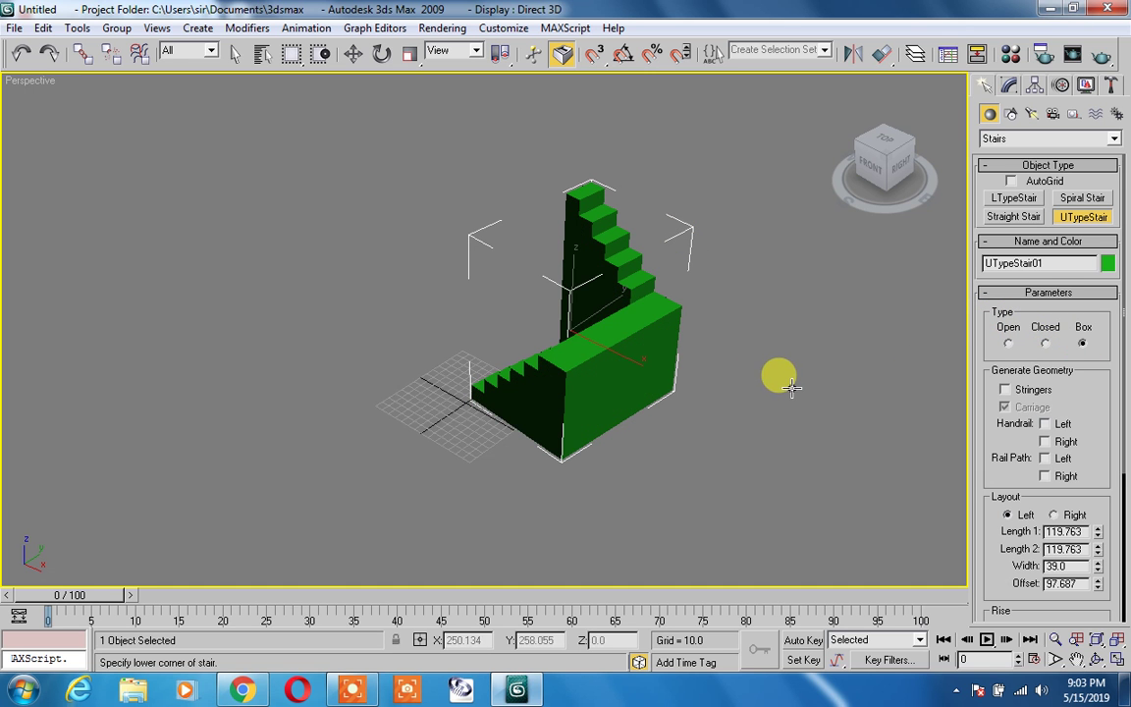
alt+middle_drag(662, 353, 812, 387)
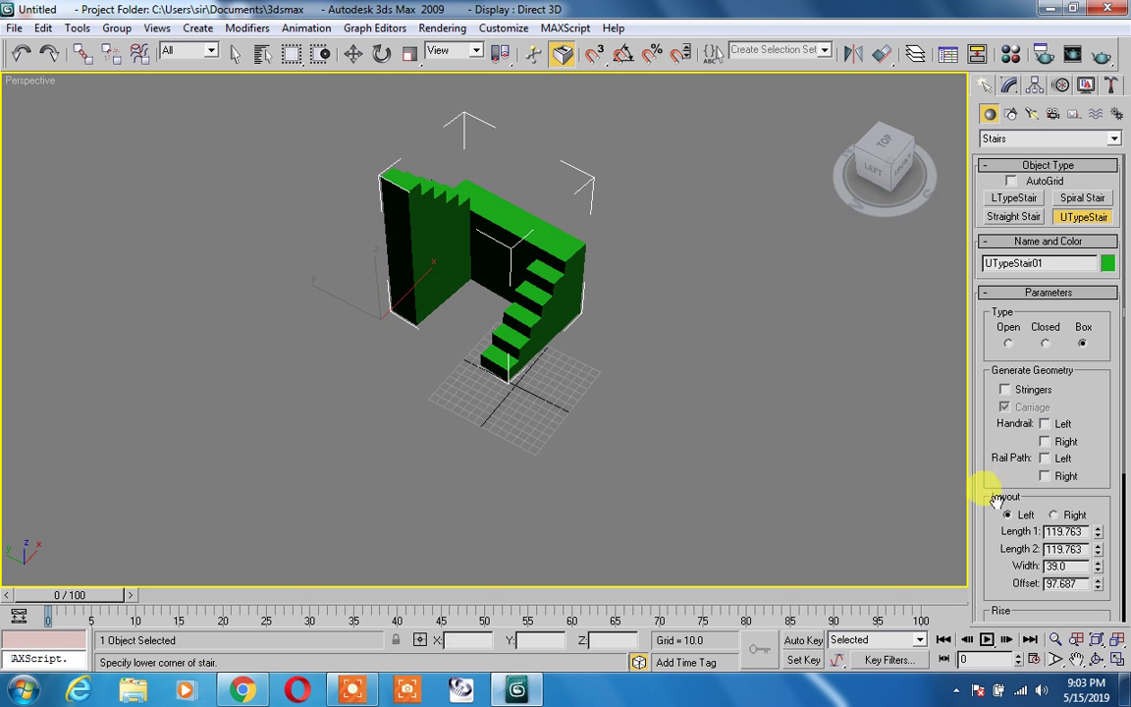
Step: Compare the U-type stair's Right and Left layouts, ending on Left
drag(1006, 495, 1004, 245)
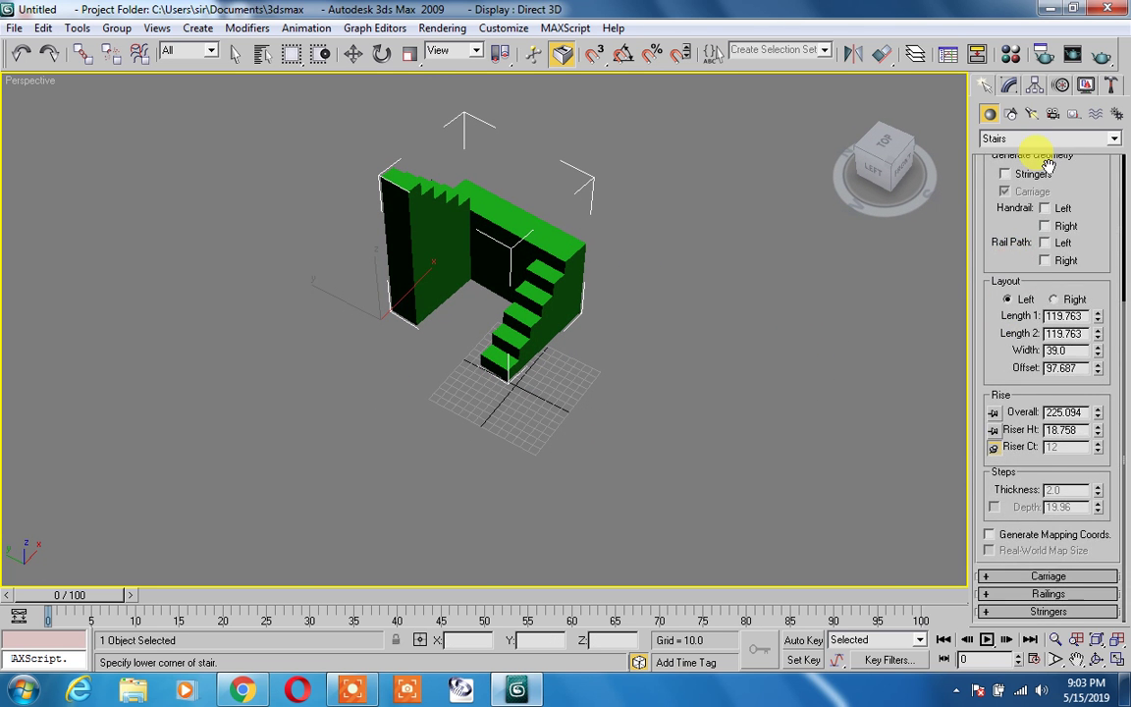
click(1053, 299)
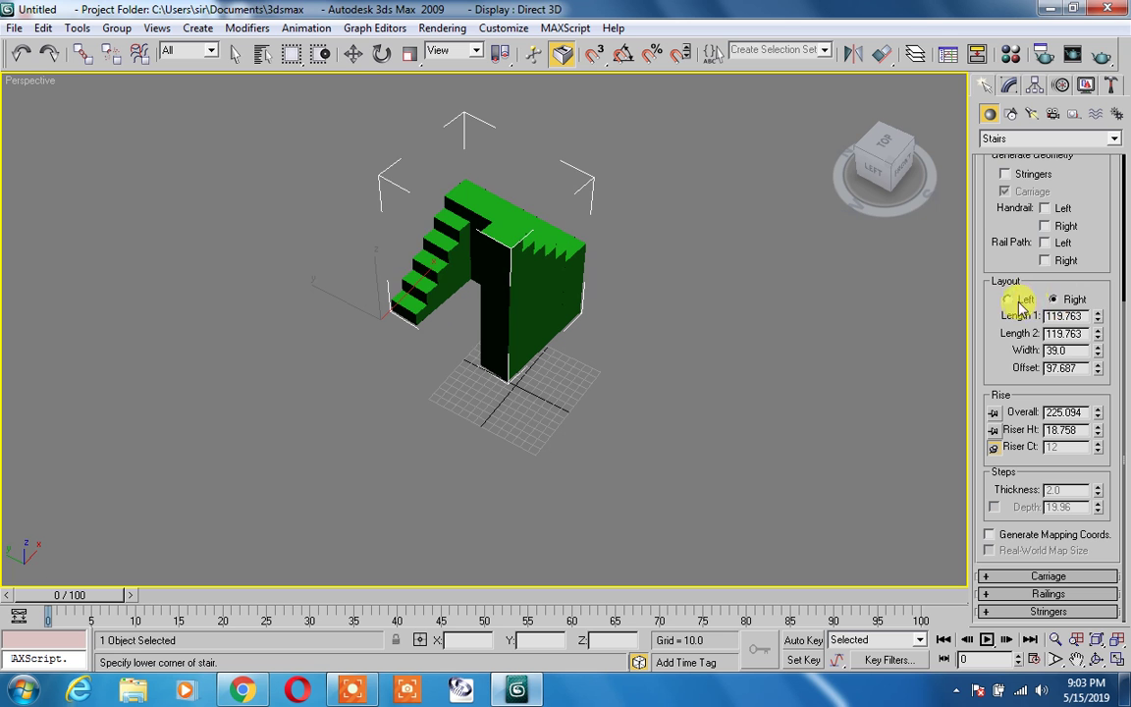
click(1011, 301)
click(1053, 300)
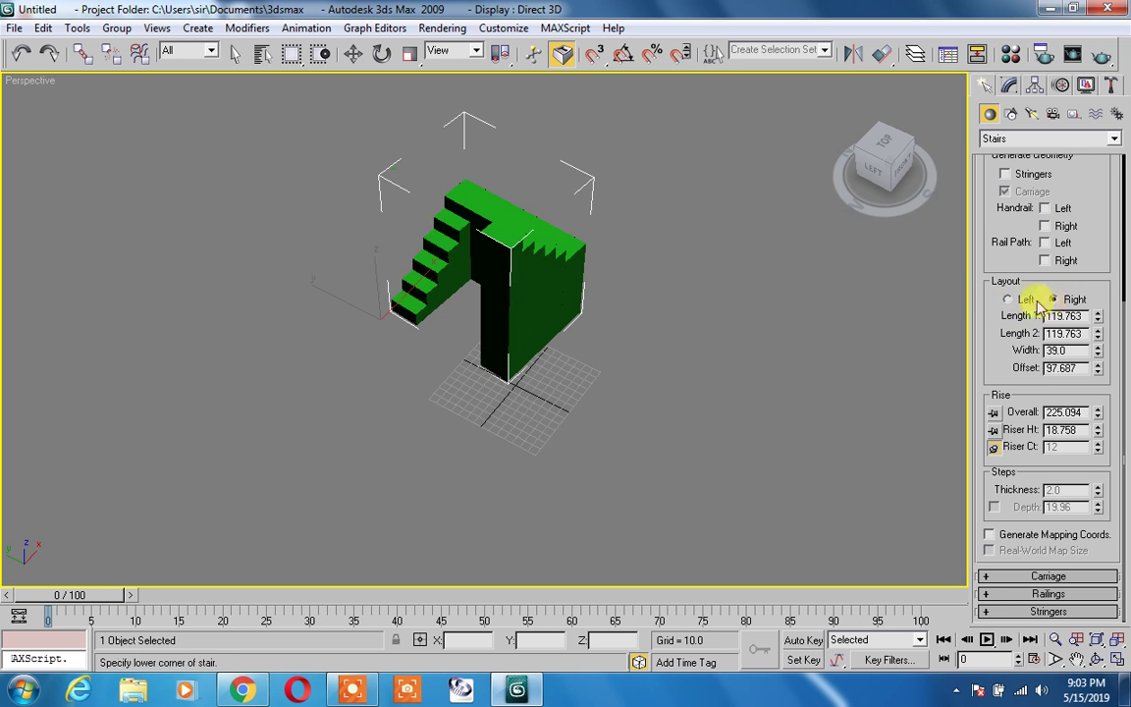
click(1005, 301)
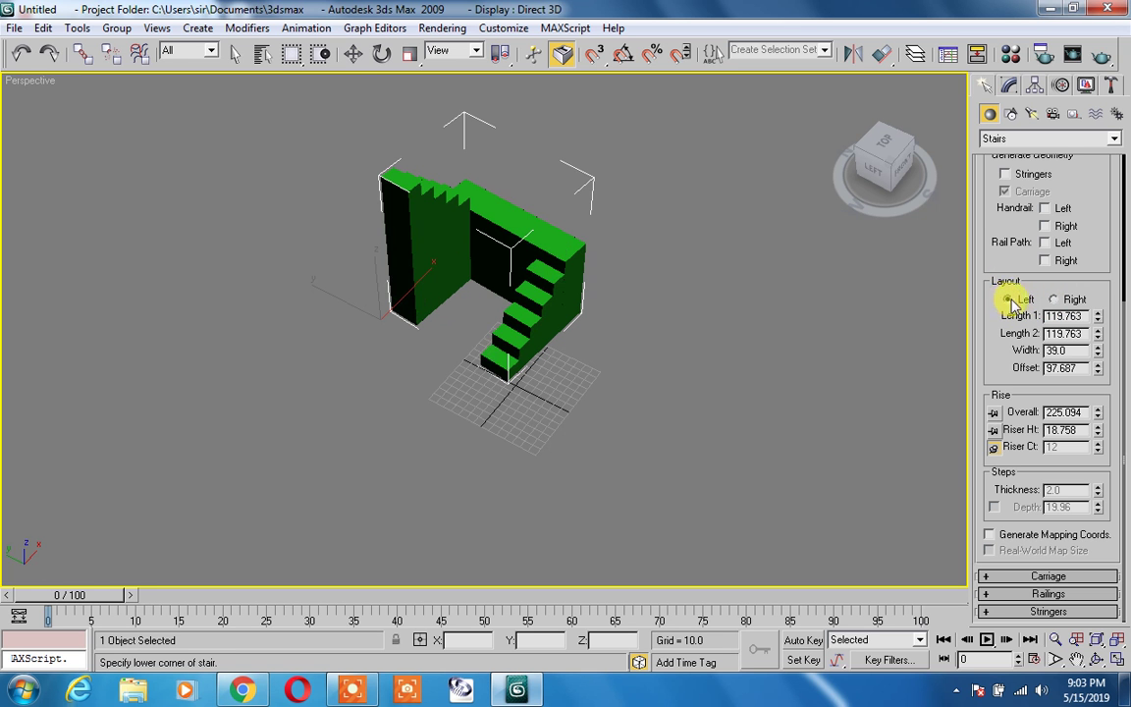
Step: Enable AutoGrid for creating stair objects
scroll(1065, 282, up, 5)
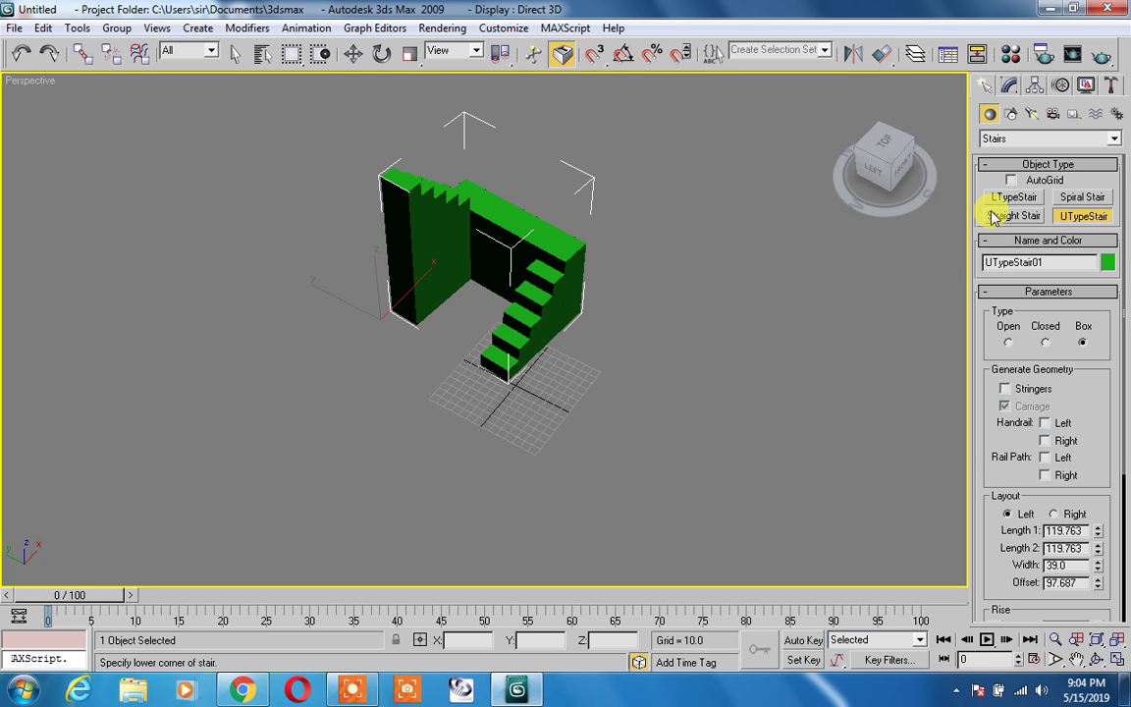
click(1011, 180)
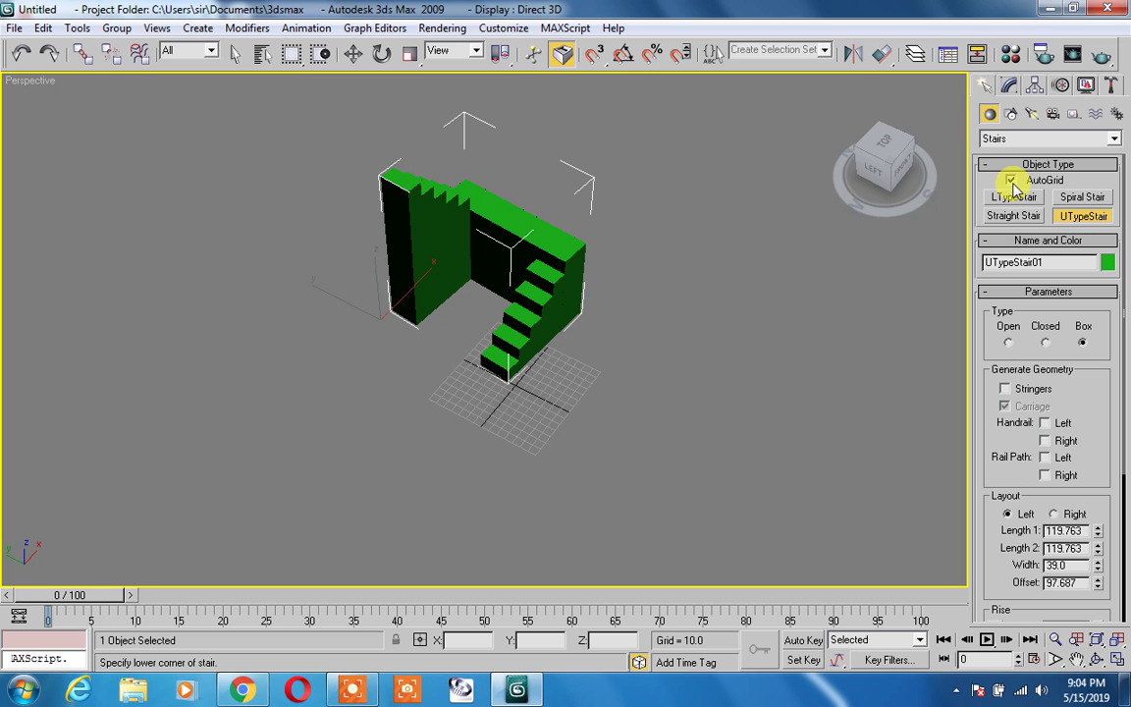